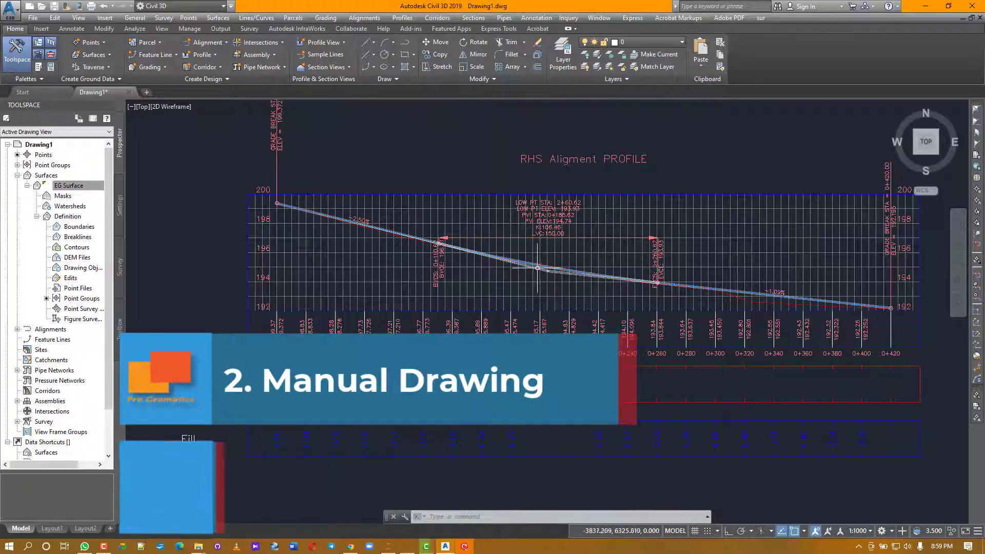
- Search the installed apps for the metric edition and launch Civil 3D 2019 Metric
mouse_move(536, 268)
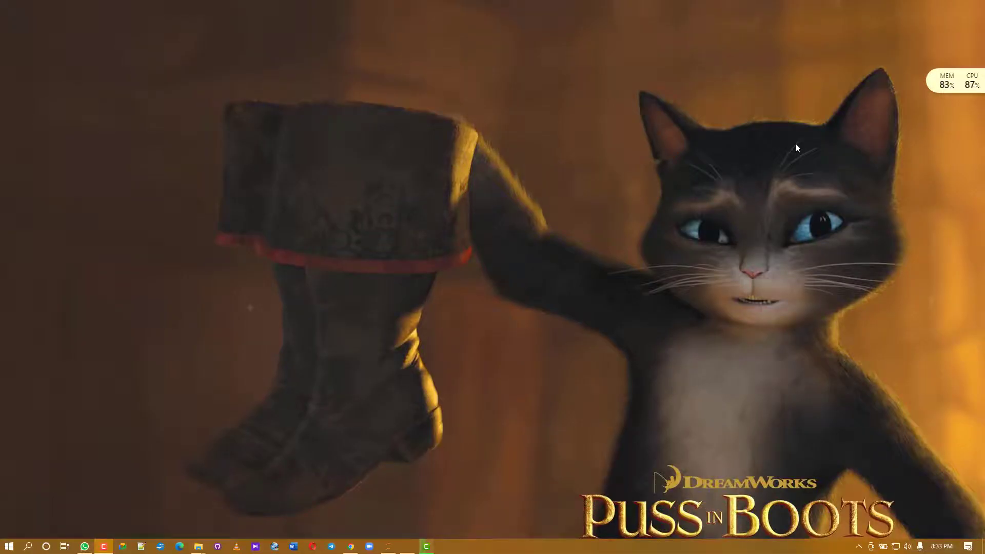
key(super)
text(met)
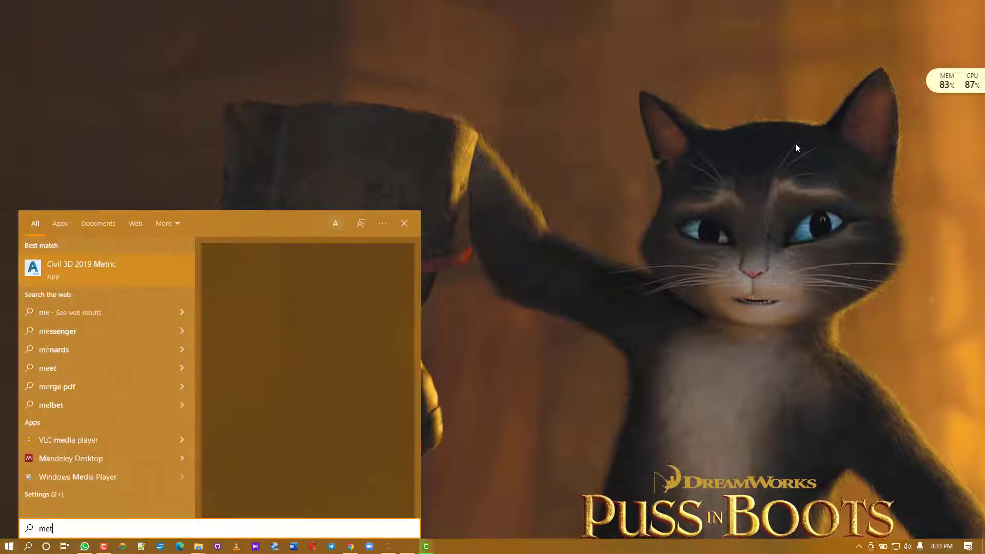
text(ric)
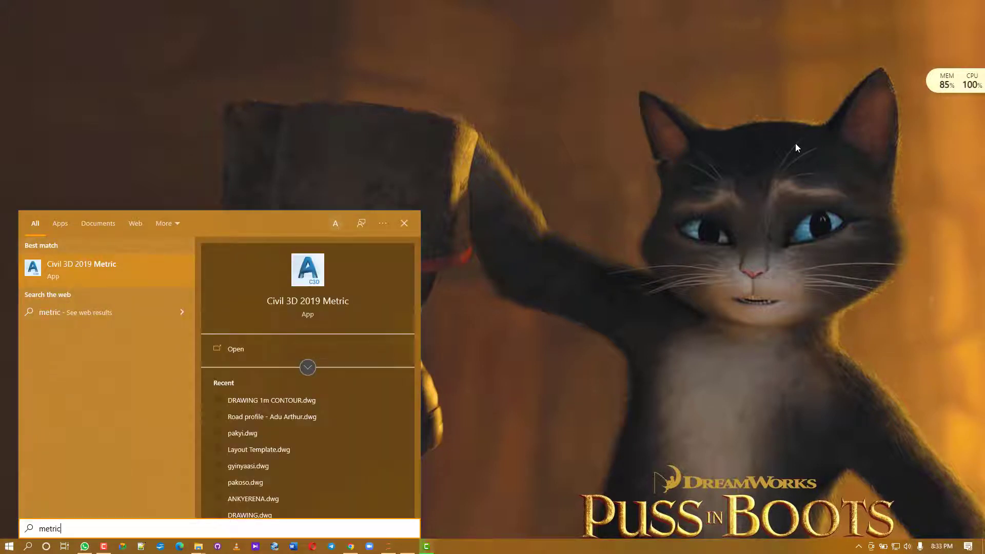
click(137, 280)
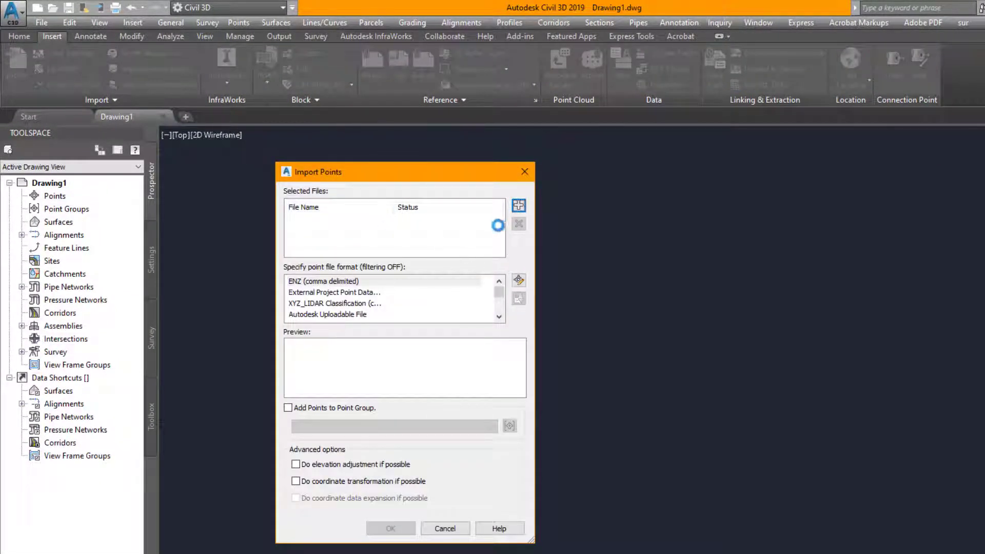
- Open Design Road.csv in Excel from the source file dialog, examine its point number, coordinate, elevation and description columns, and close it
click(354, 205)
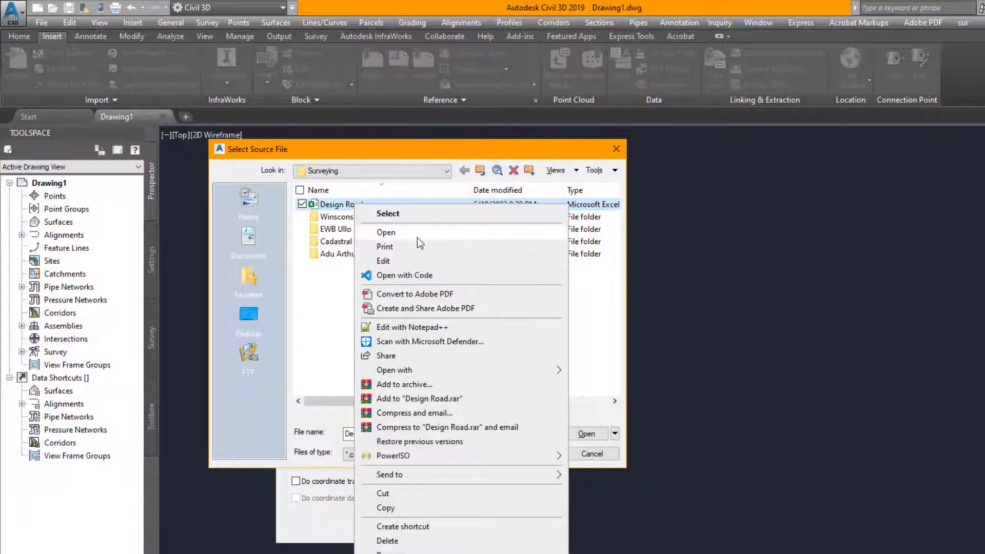
click(416, 237)
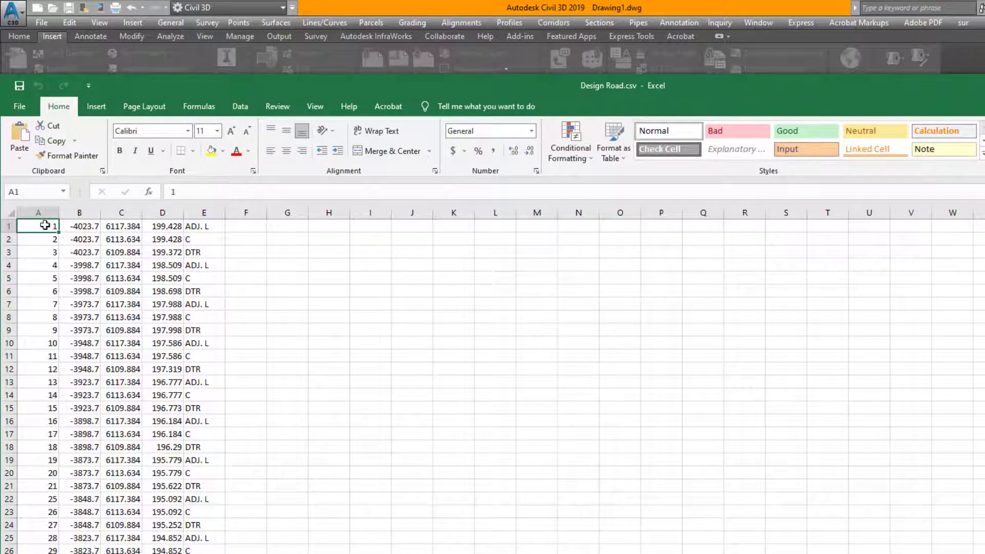
drag(45, 226, 246, 227)
click(328, 264)
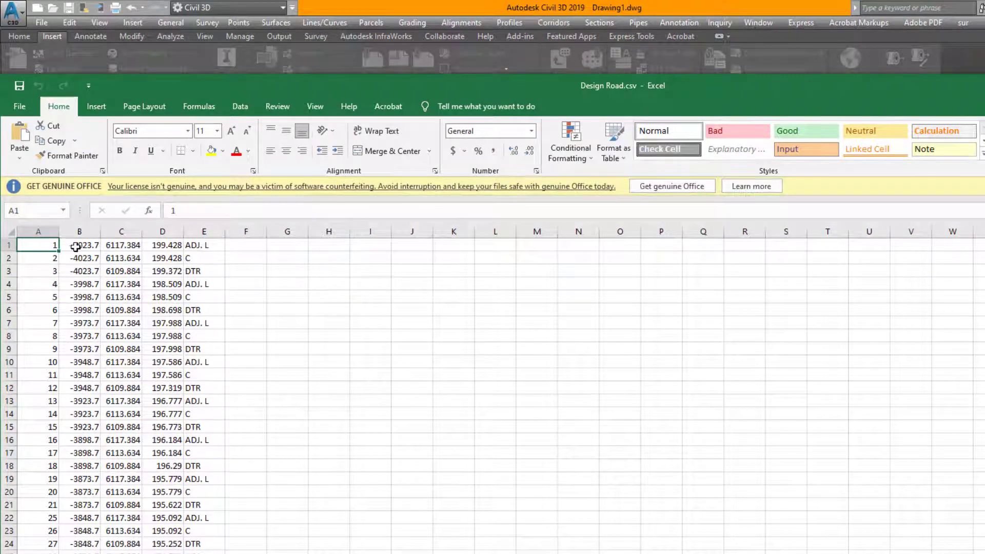
click(80, 231)
click(111, 231)
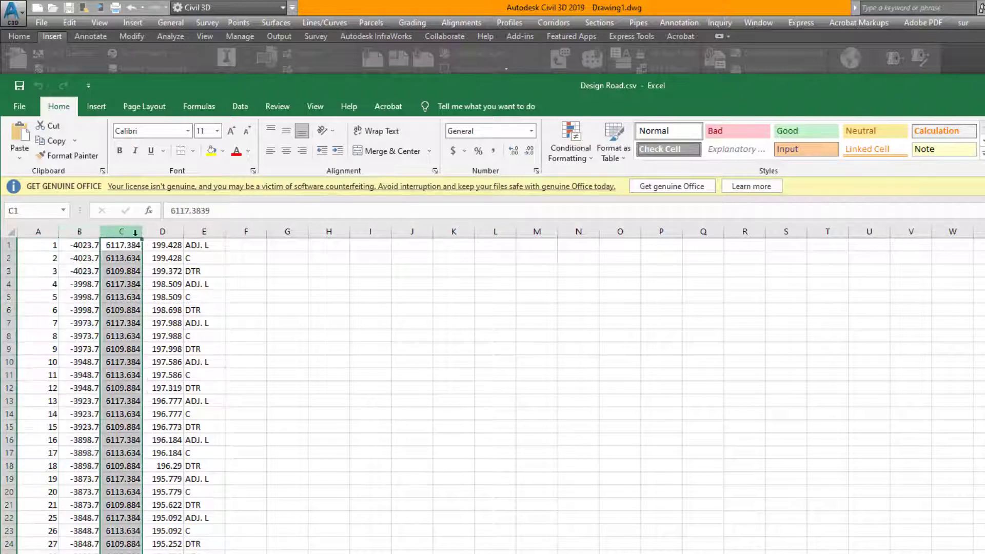
click(169, 232)
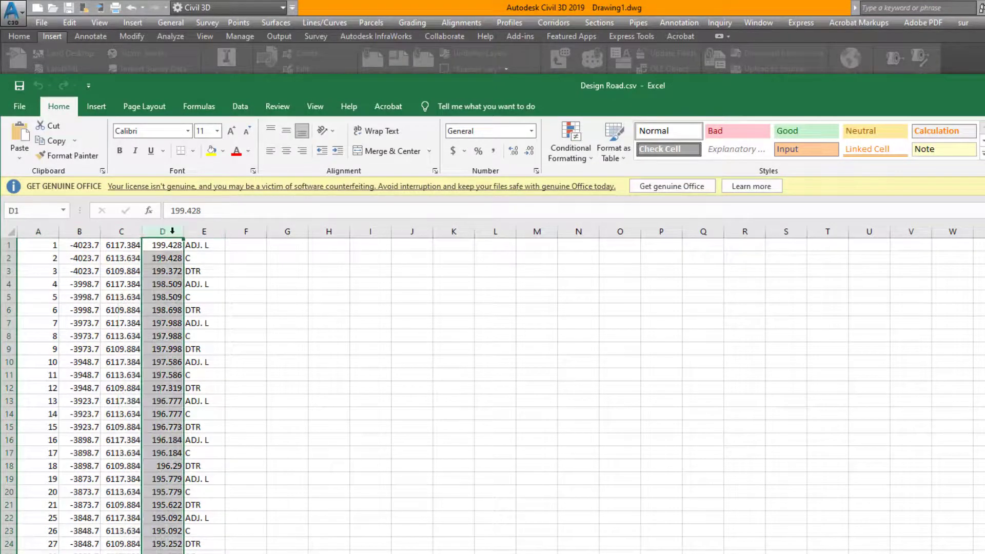
click(208, 244)
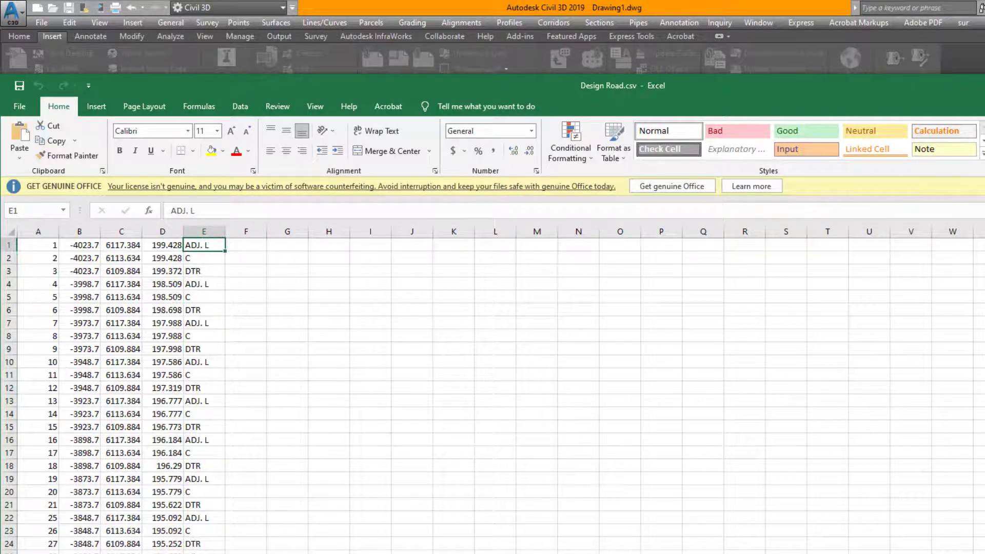
click(983, 86)
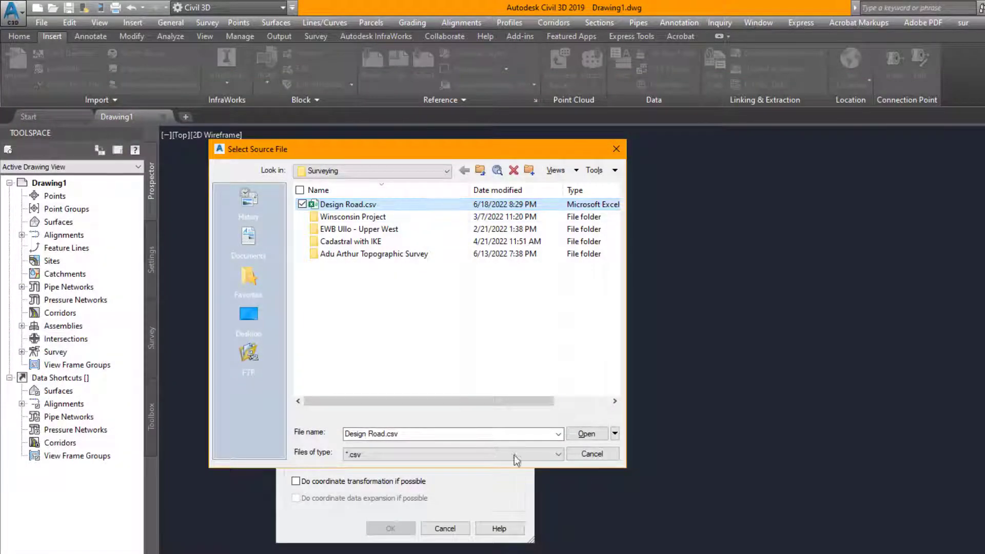
- Load Design Road.csv as the point source file and set its format to PENZD (comma delimited)
click(587, 433)
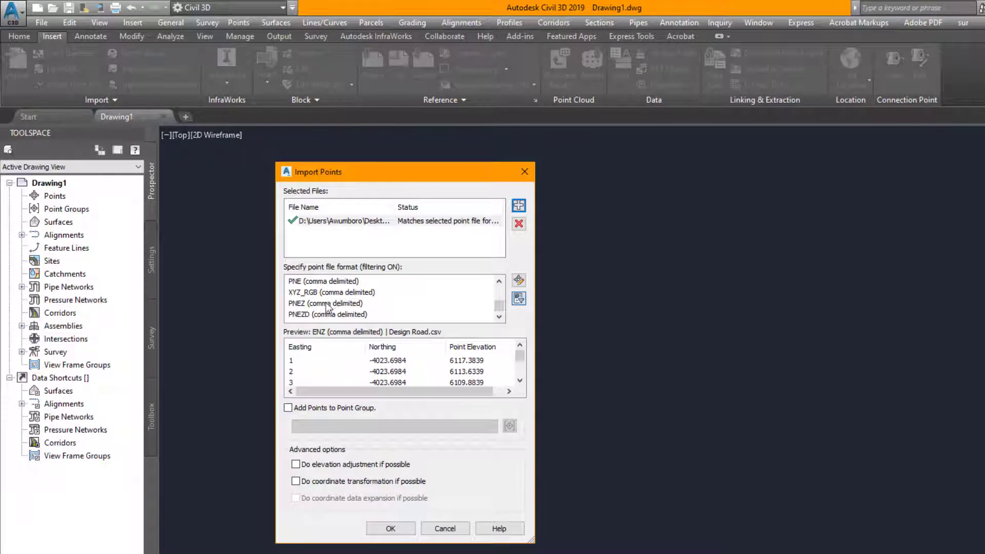
scroll(299, 305, up, 2)
scroll(309, 296, up, 2)
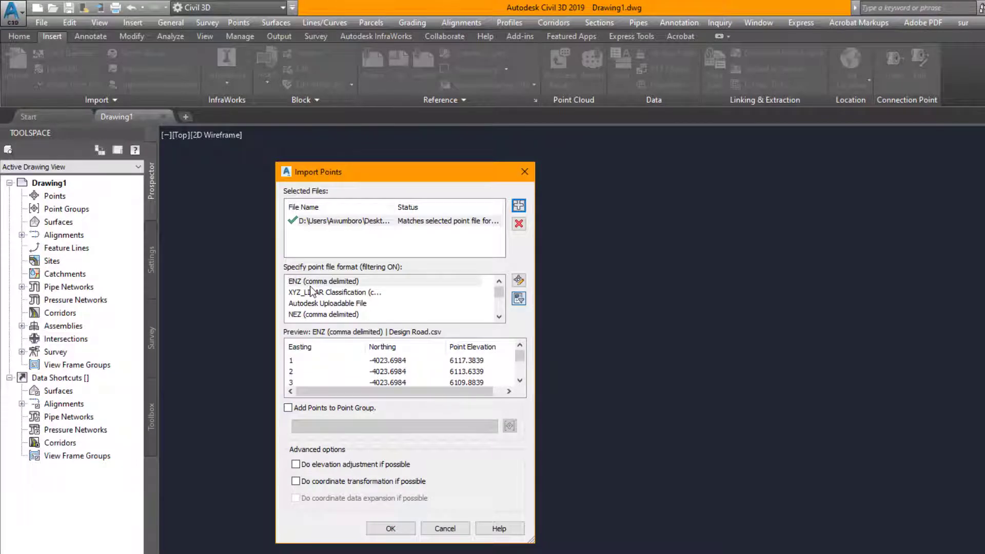
scroll(313, 294, down, 2)
scroll(320, 298, down, 2)
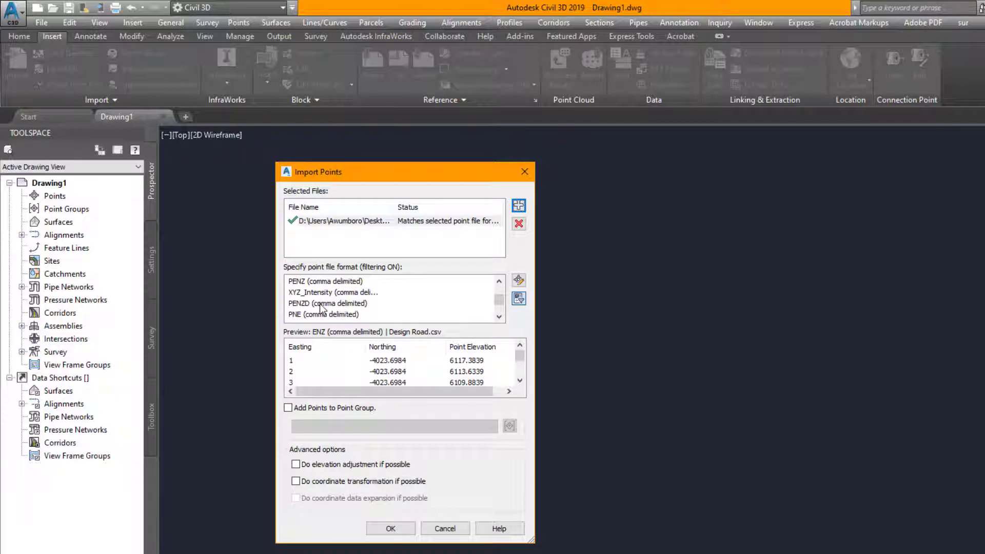
click(321, 303)
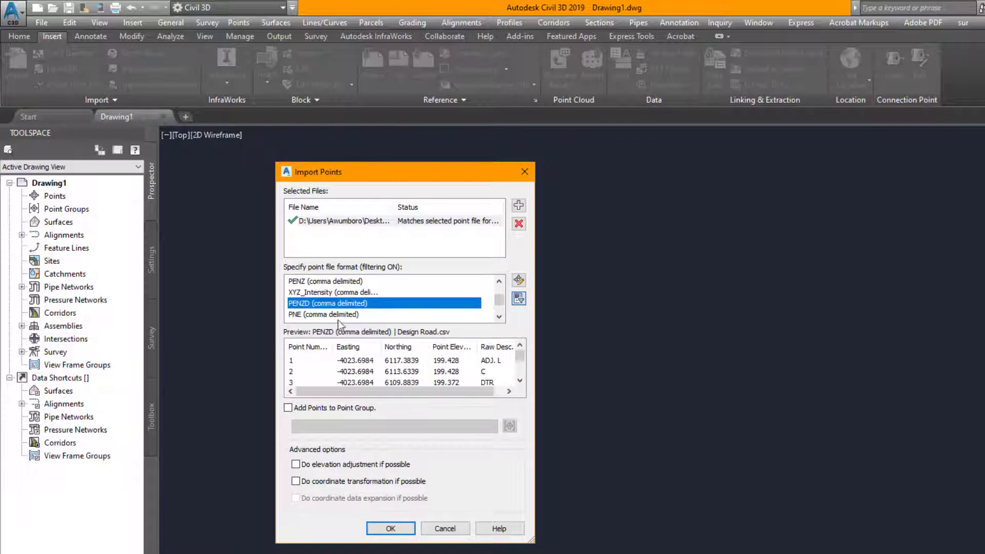
- Assign the points to a new point group named "existing ground data" and import them
click(324, 411)
click(509, 426)
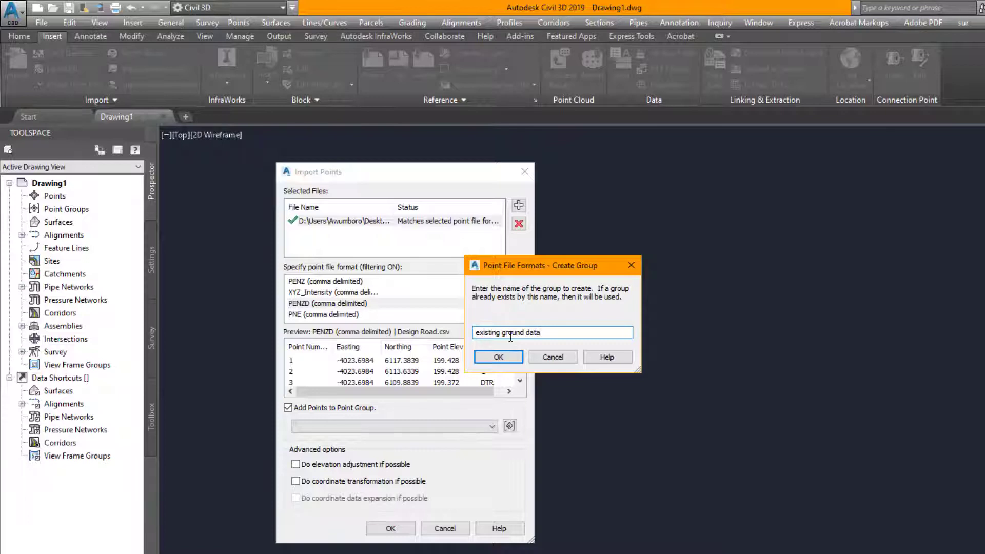
click(477, 359)
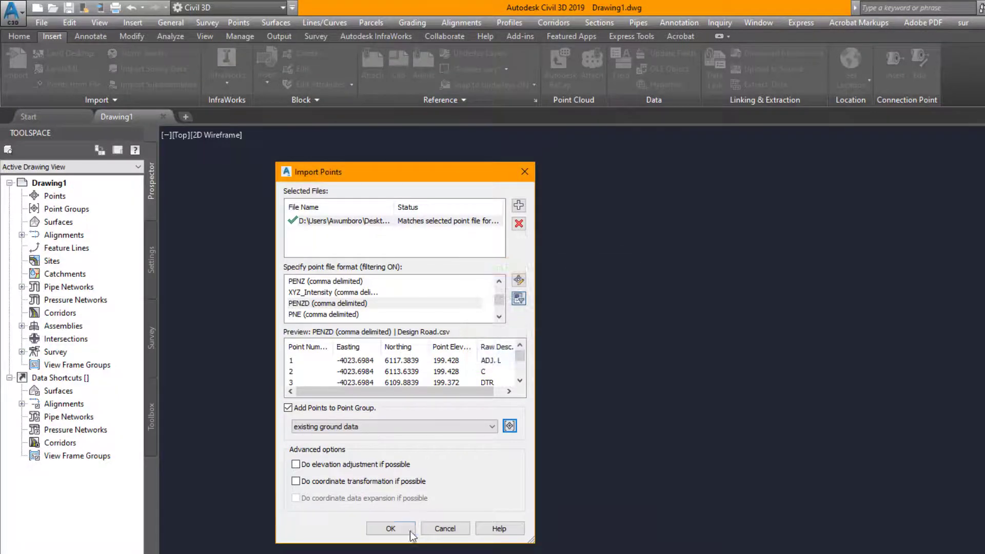
click(390, 528)
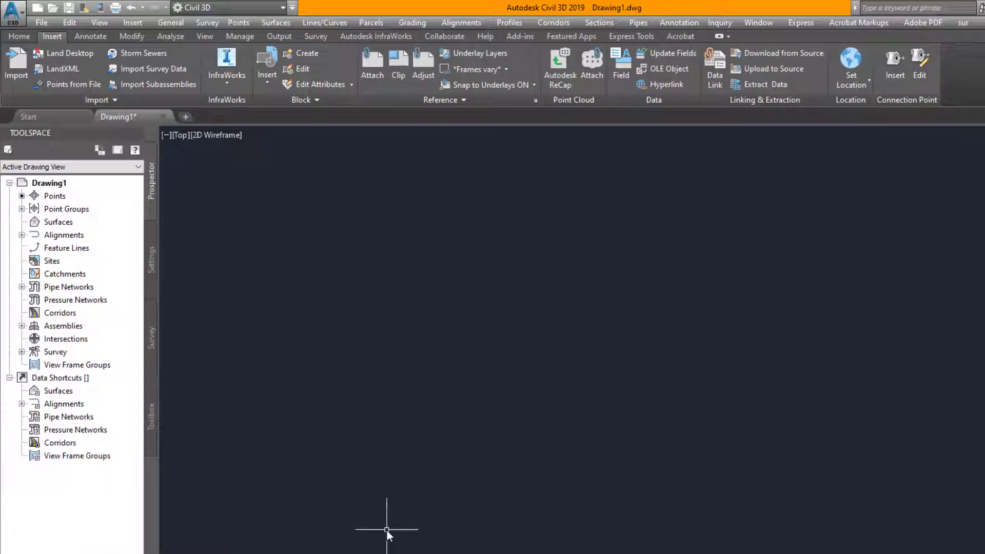
- Zoom to the drawing extents and examine the imported survey points and their labels
text(z)
key(Return)
text(e)
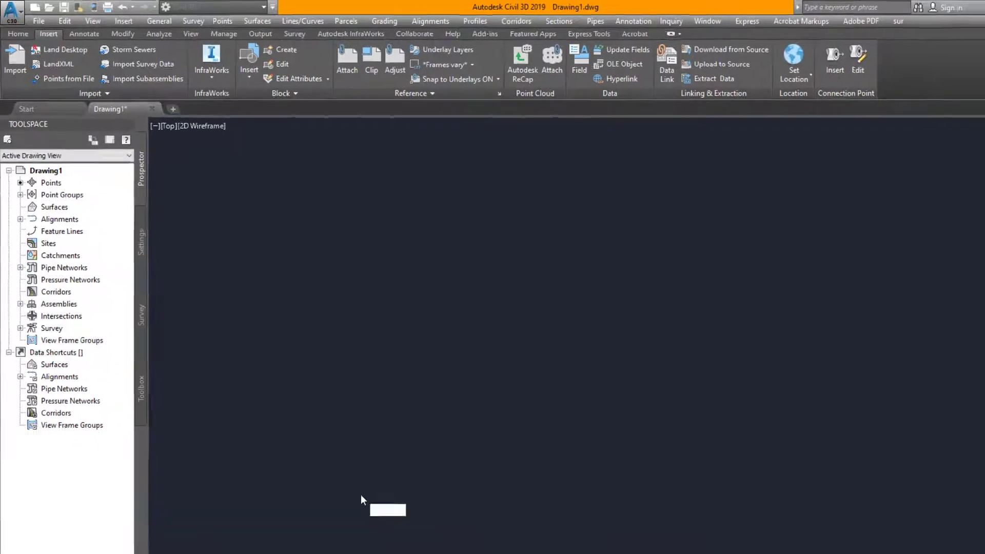
key(Return)
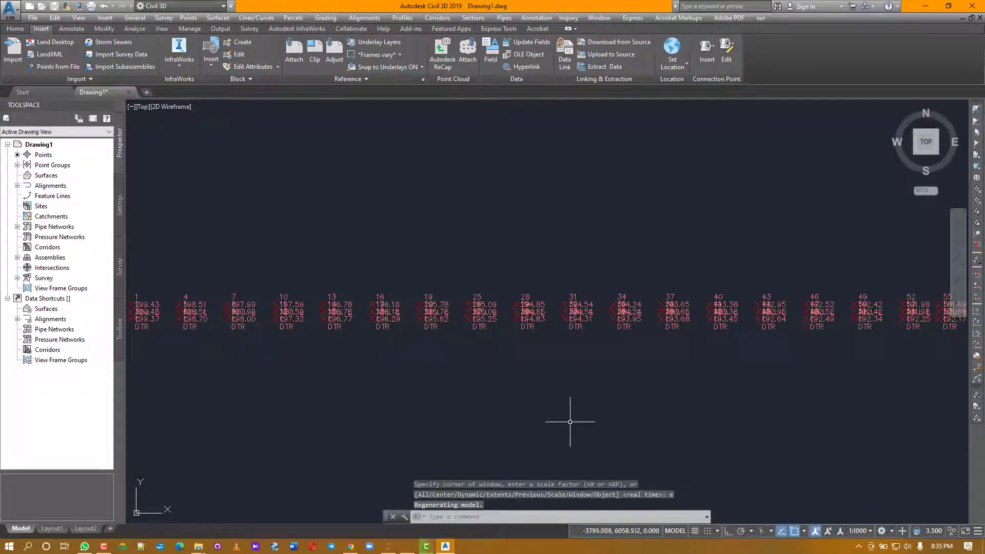
scroll(569, 421, down, 4)
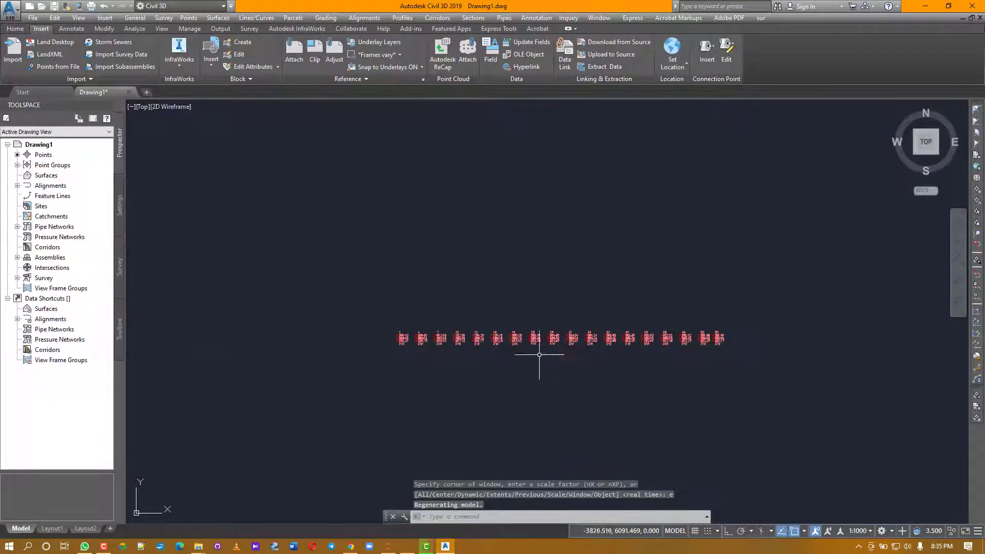
scroll(348, 348, up, 2)
scroll(344, 341, up, 4)
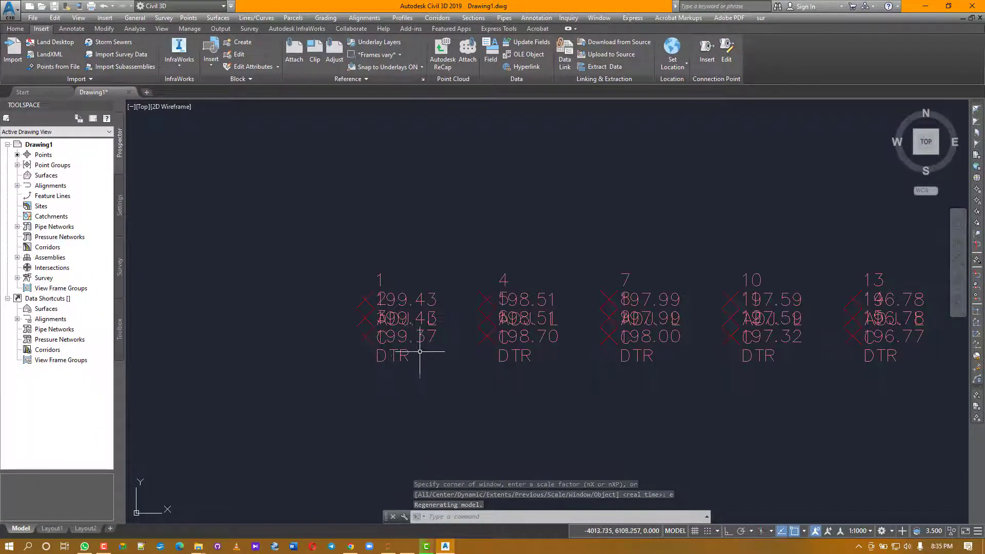
scroll(402, 361, up, 6)
click(322, 310)
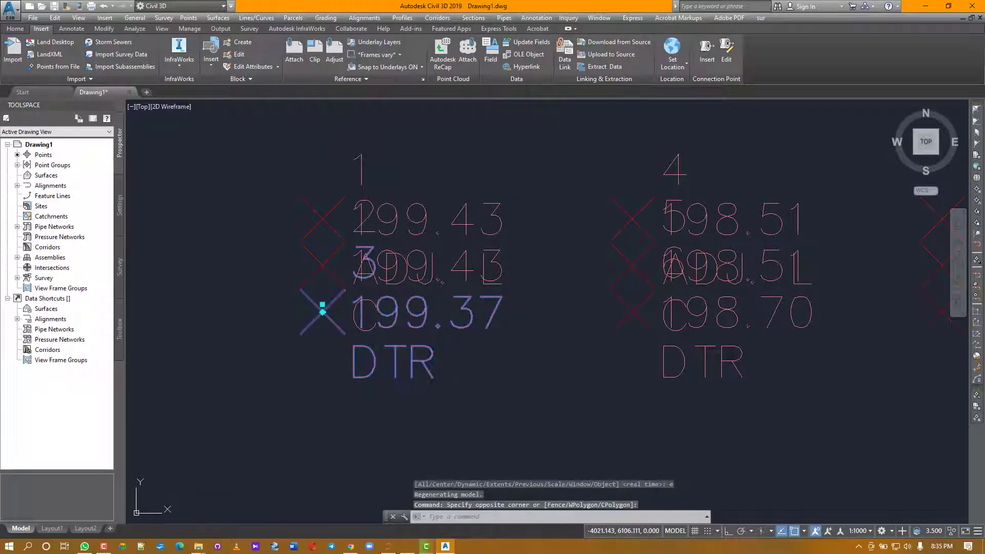
right_click(405, 366)
click(396, 393)
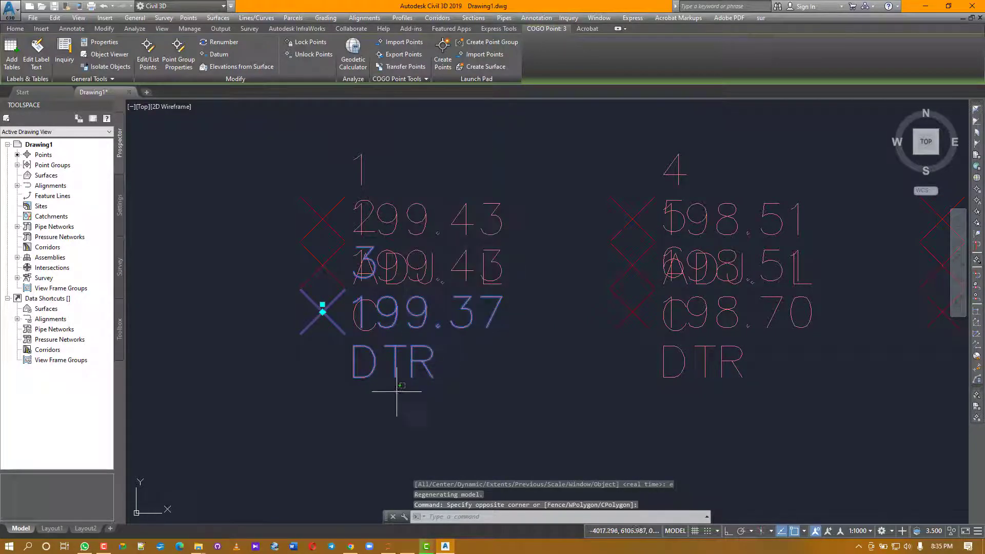
click(387, 397)
key(Escape)
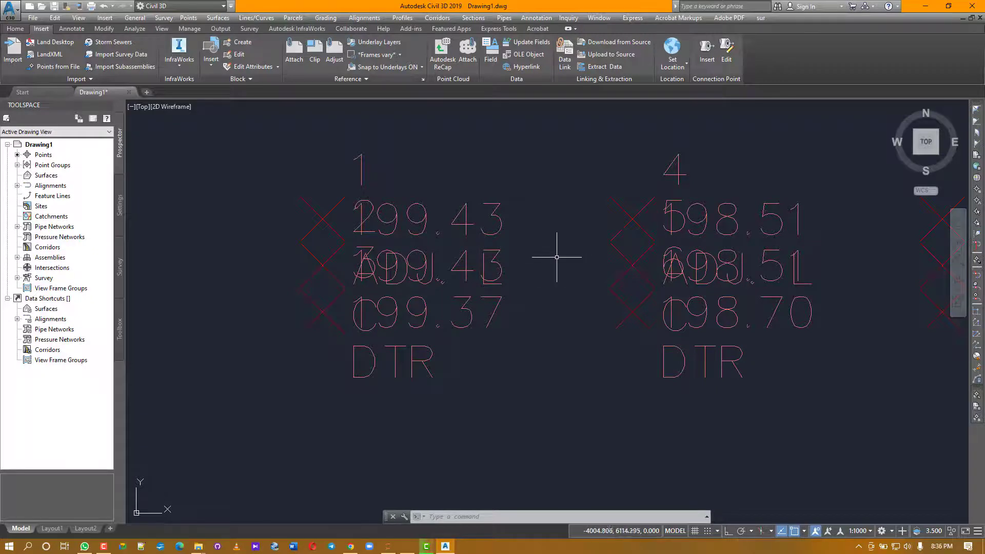
- Set the point label style of the "existing ground data" point group to <none>, apply it, and close the properties palette
scroll(339, 290, down, 3)
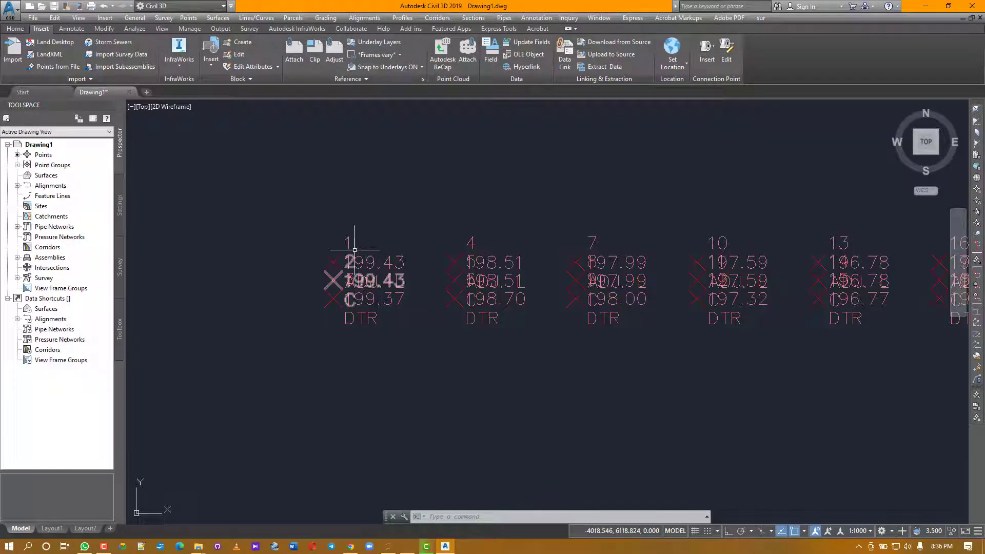
scroll(331, 257, up, 3)
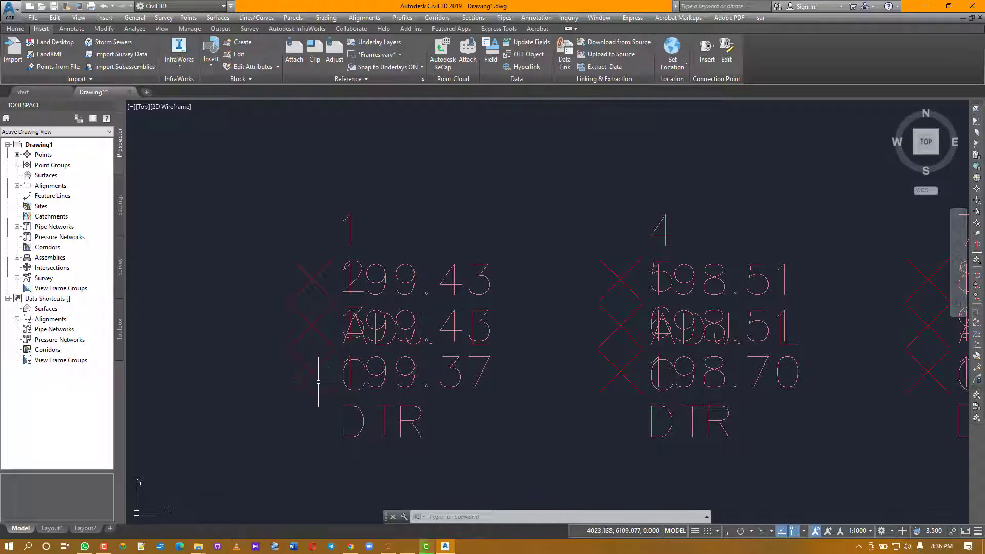
double_click(364, 426)
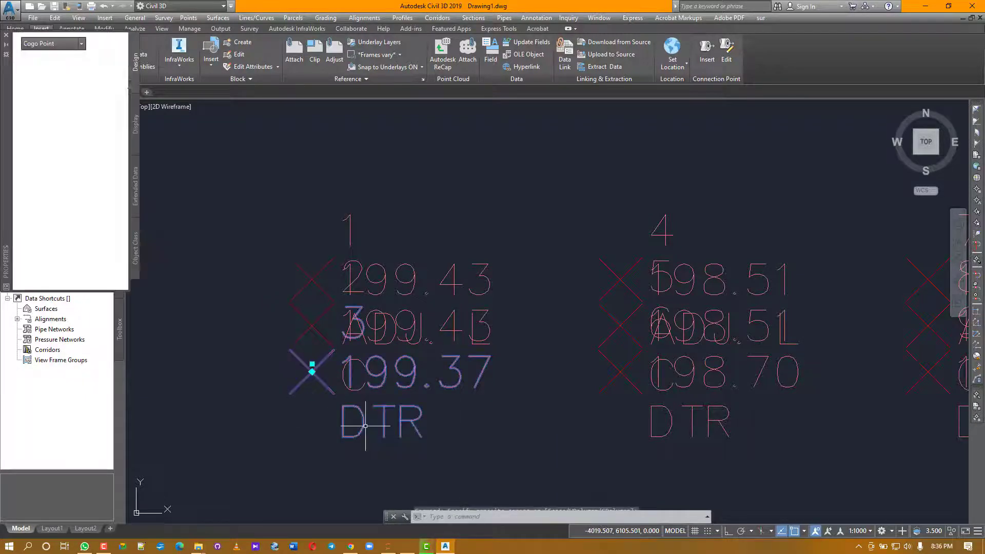
right_click(488, 341)
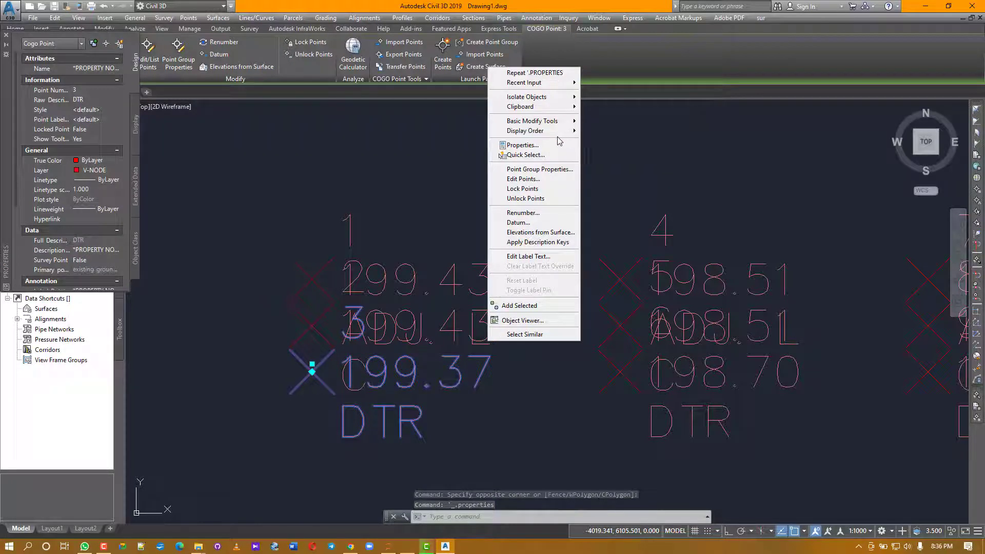
click(538, 169)
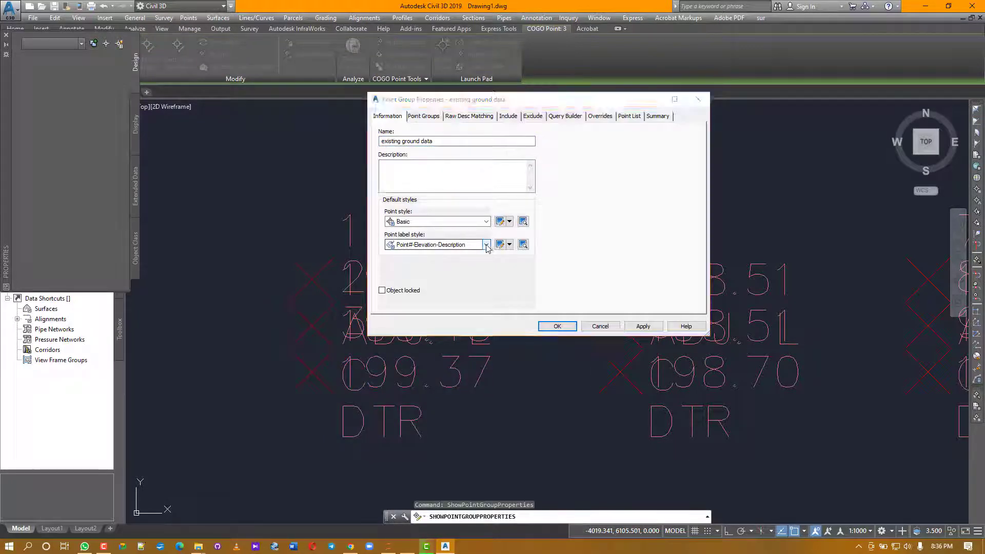
click(478, 244)
click(405, 252)
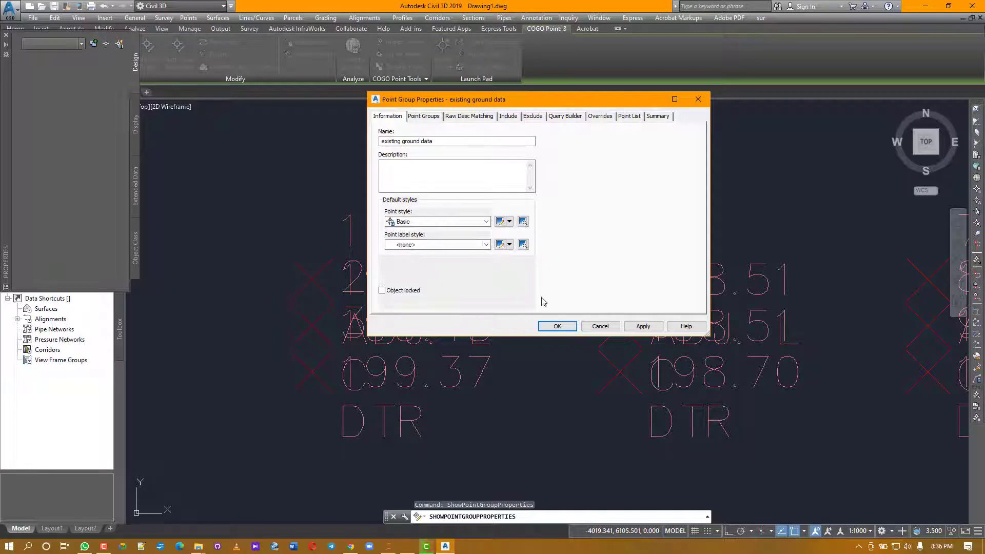
click(636, 327)
click(554, 326)
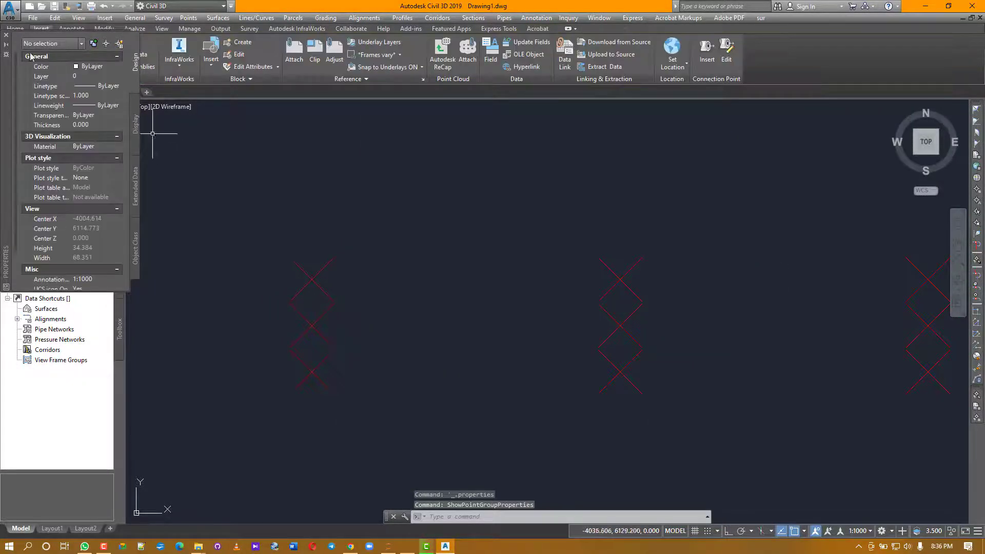
click(6, 36)
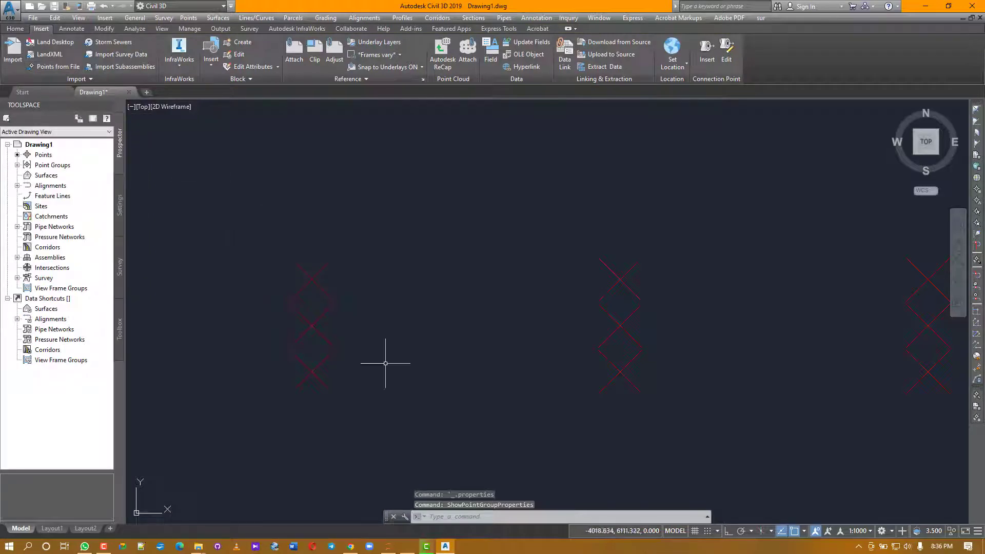
scroll(339, 343, down, 4)
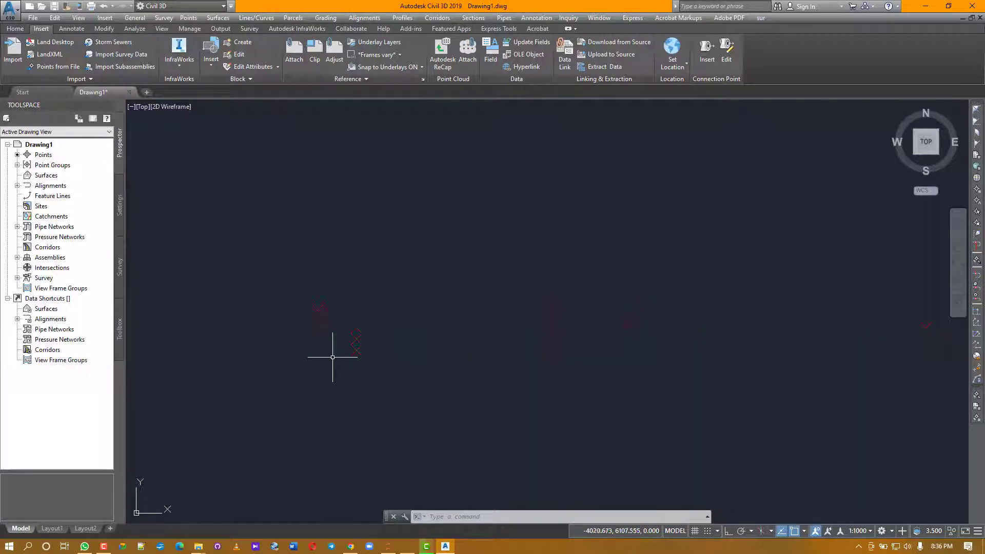
scroll(318, 351, up, 5)
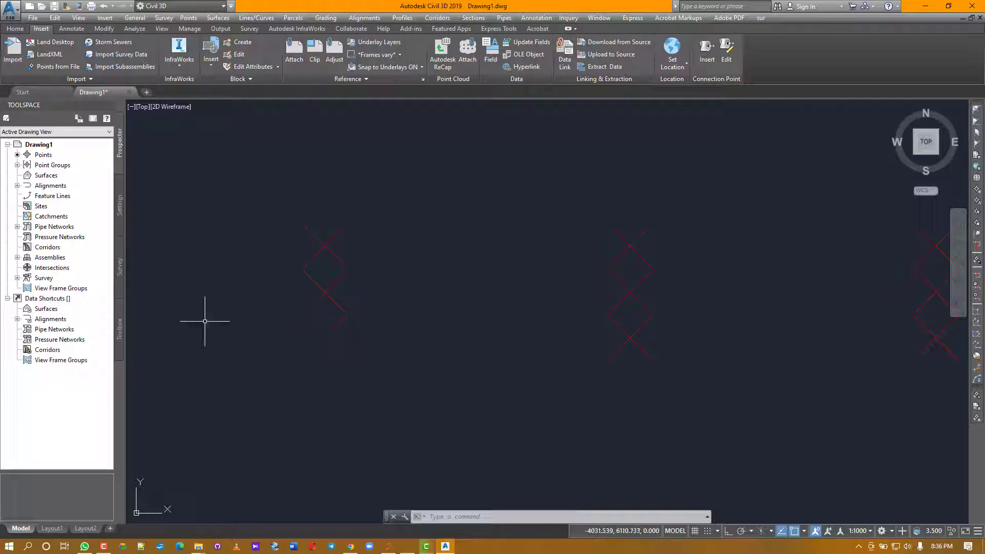
- Create a TIN surface named "EG Surface" in the drawing, keeping the default contour style
click(48, 309)
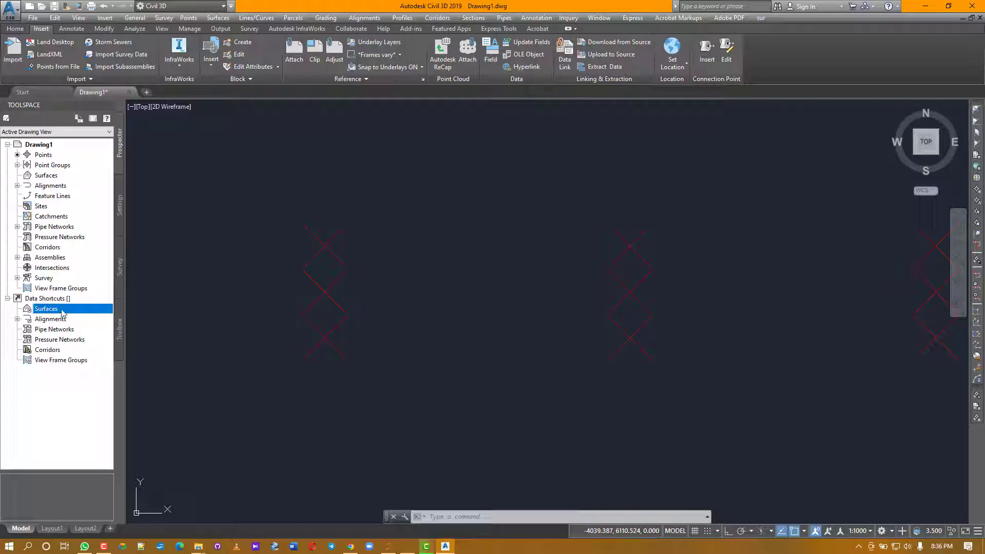
right_click(45, 176)
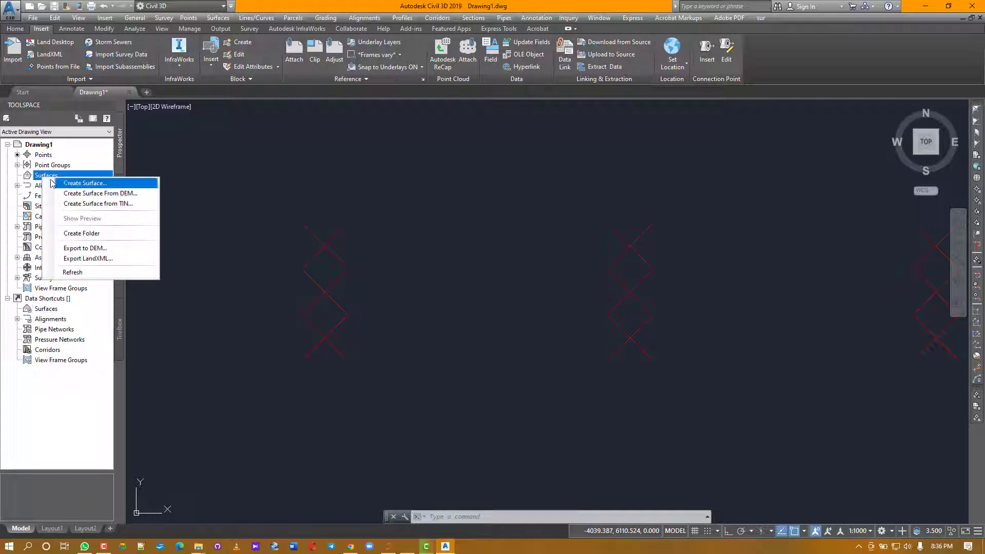
click(102, 182)
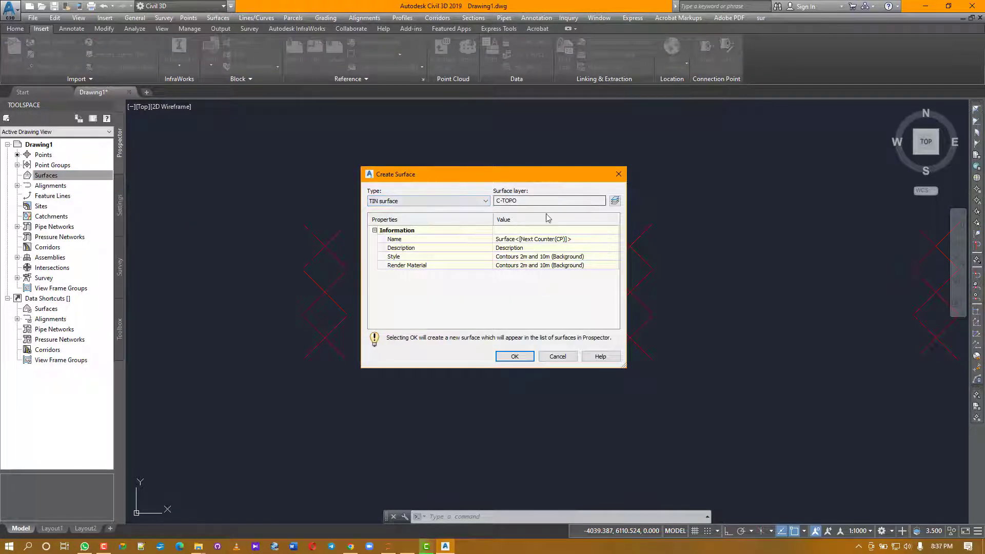
click(542, 238)
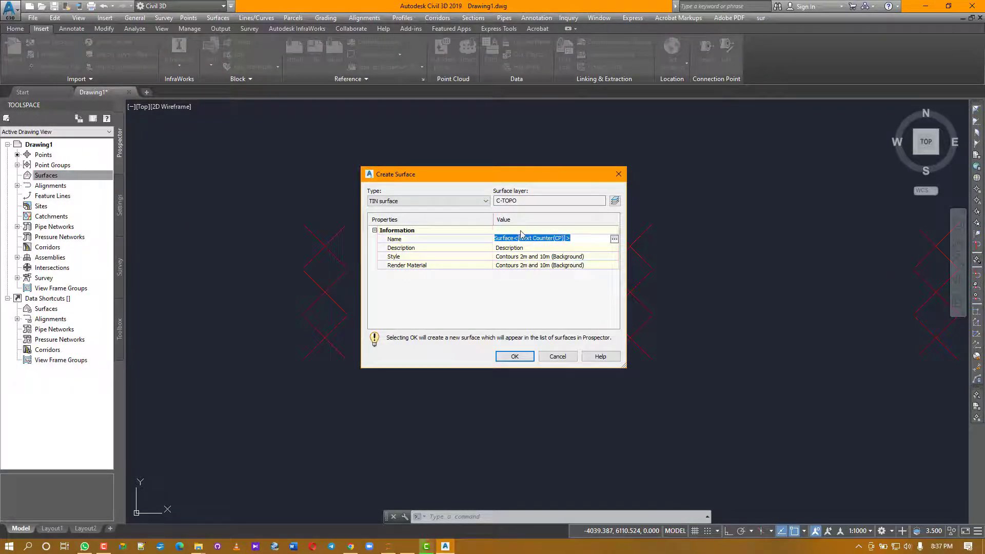
text(EG Surface)
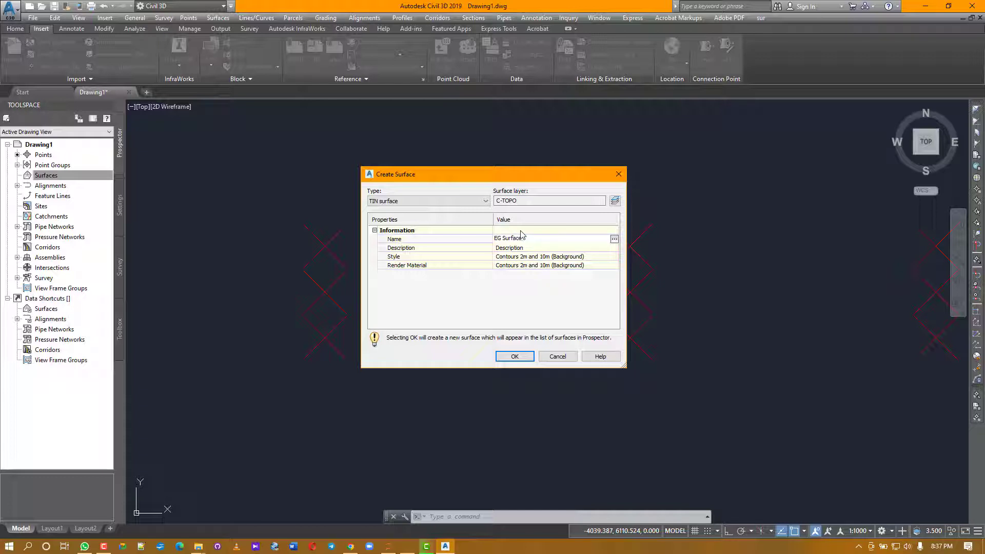
click(512, 359)
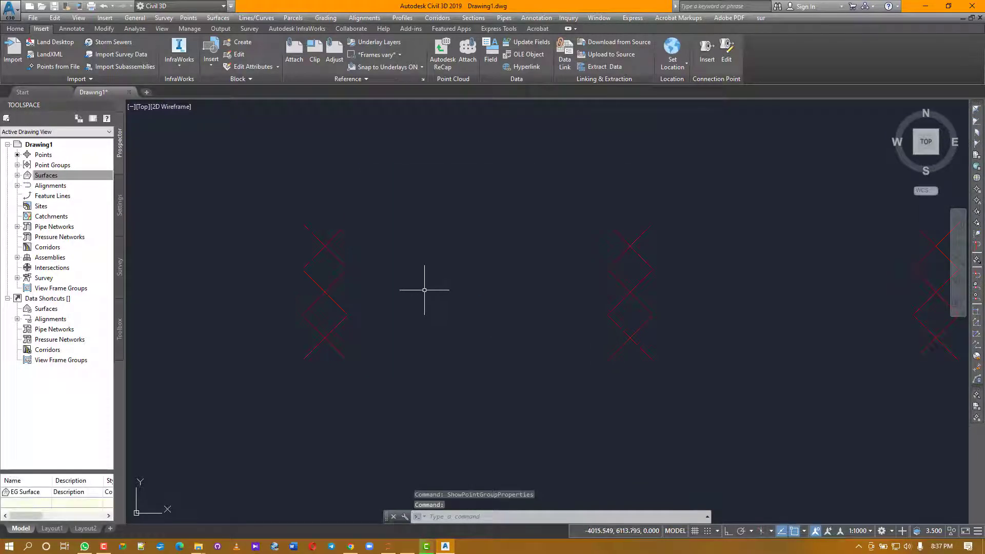
- Add the "existing ground data" point group to the definition of EG Surface
click(17, 175)
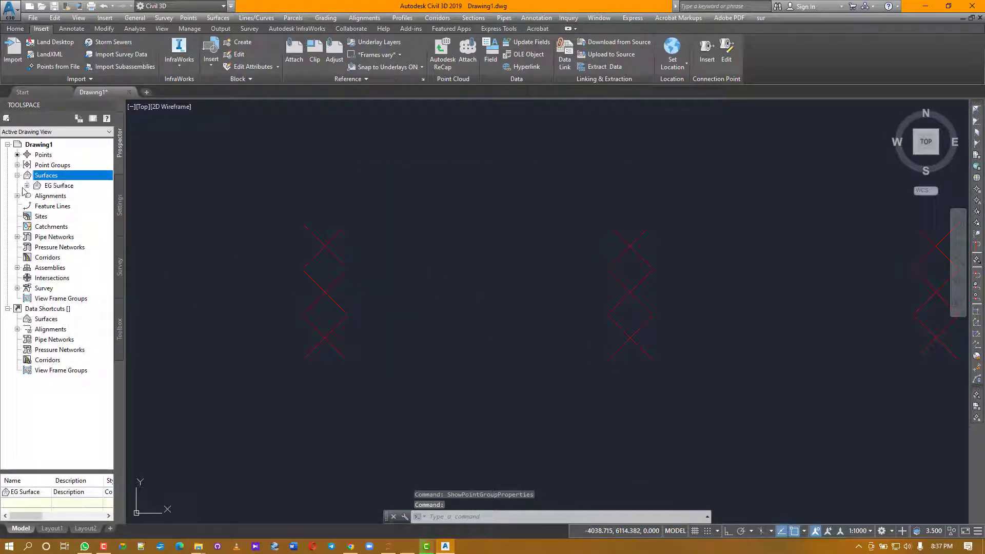
click(27, 186)
click(37, 216)
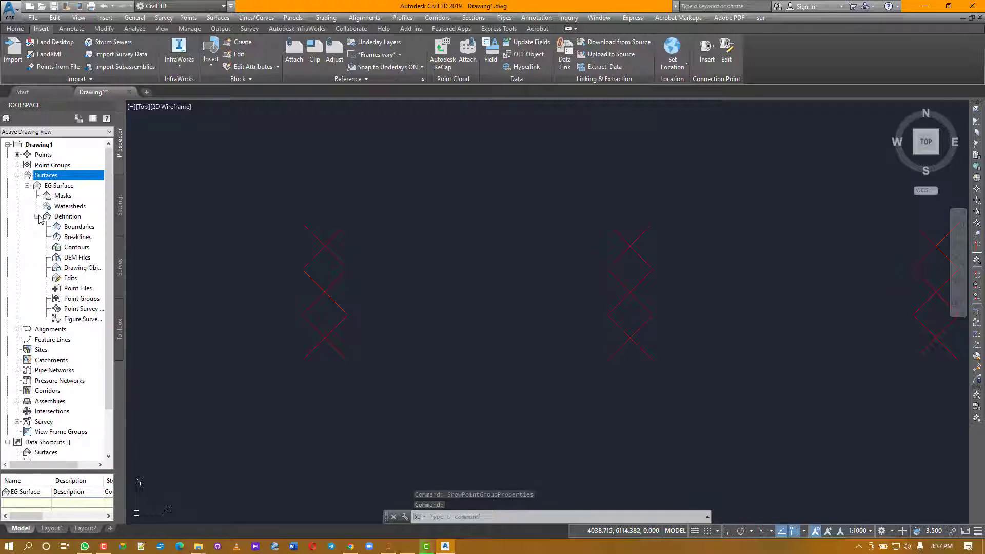
right_click(82, 298)
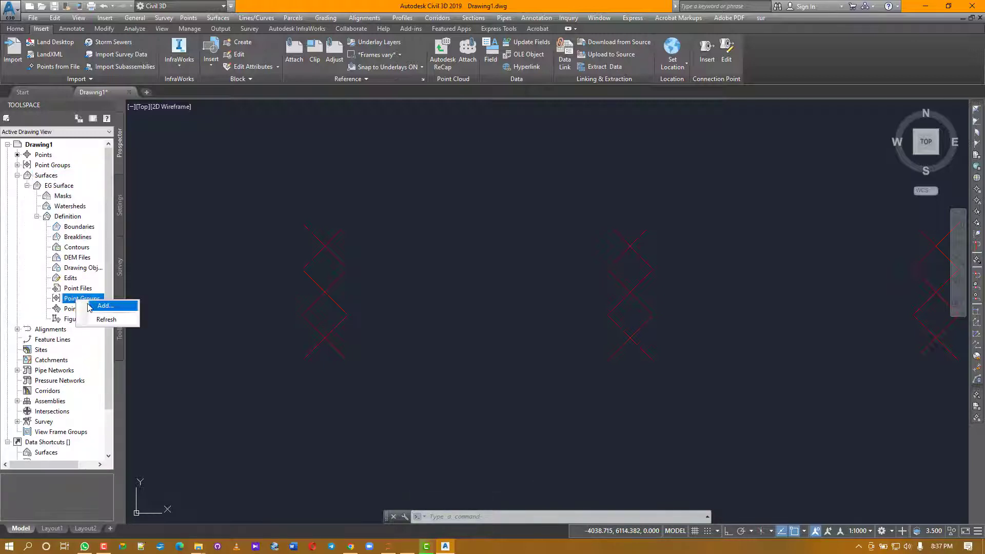
click(204, 280)
click(263, 256)
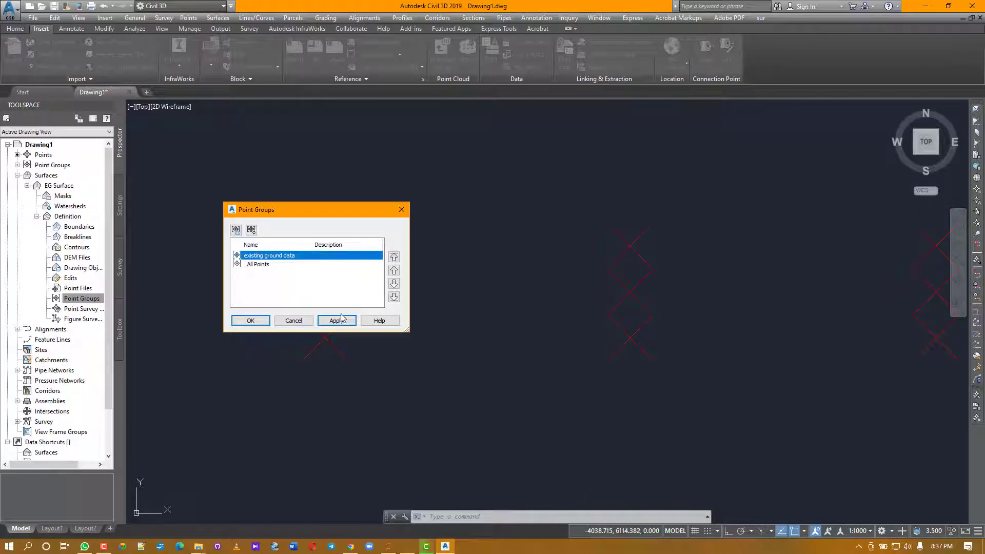
click(252, 321)
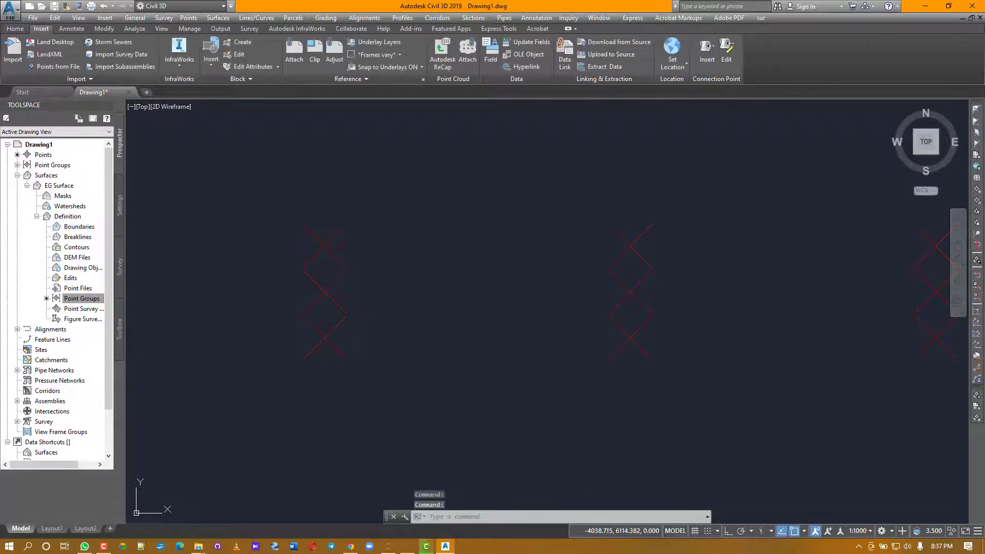
- Examine the generated EG Surface along the road strip, checking its border, contours and survey points
scroll(354, 279, down, 8)
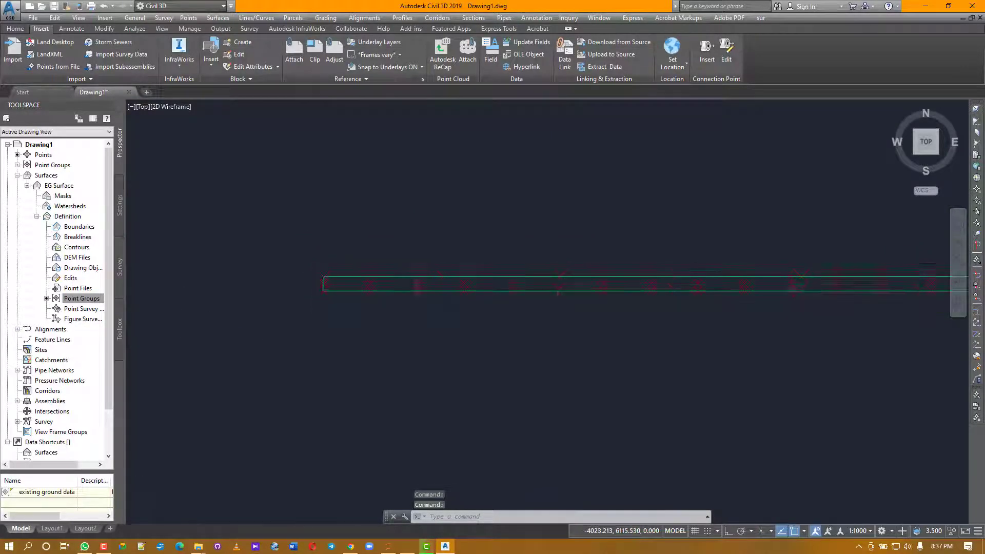
scroll(659, 268, up, 2)
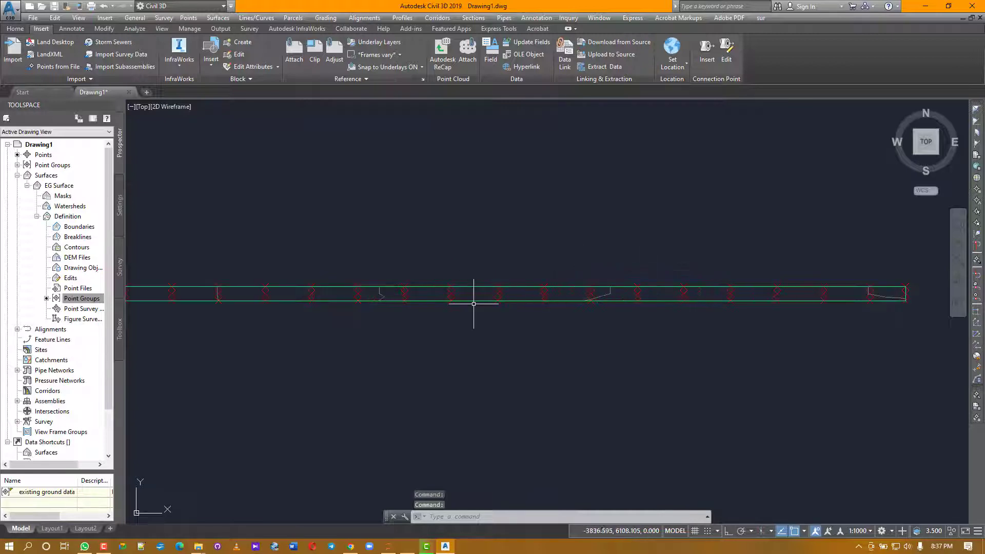
click(450, 291)
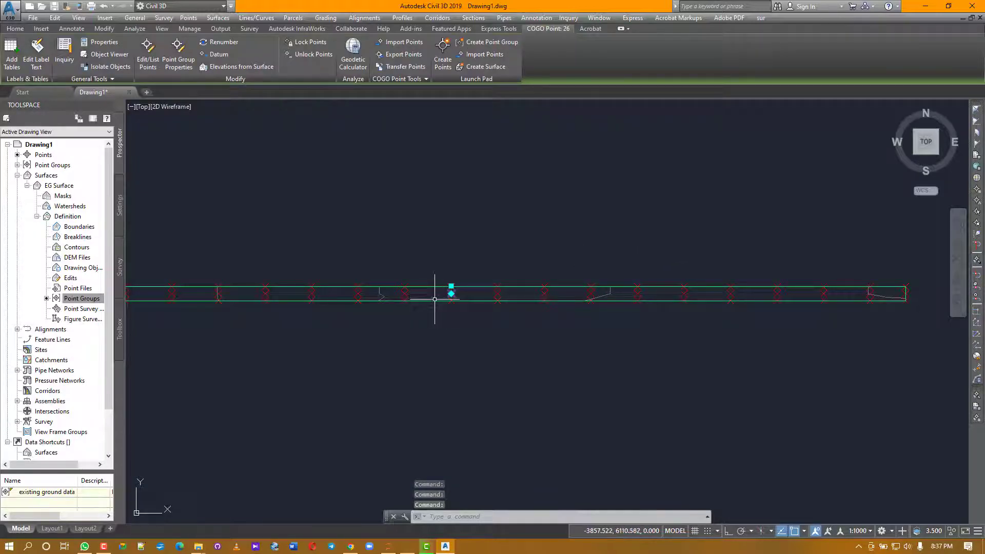
key(Escape)
scroll(349, 287, up, 3)
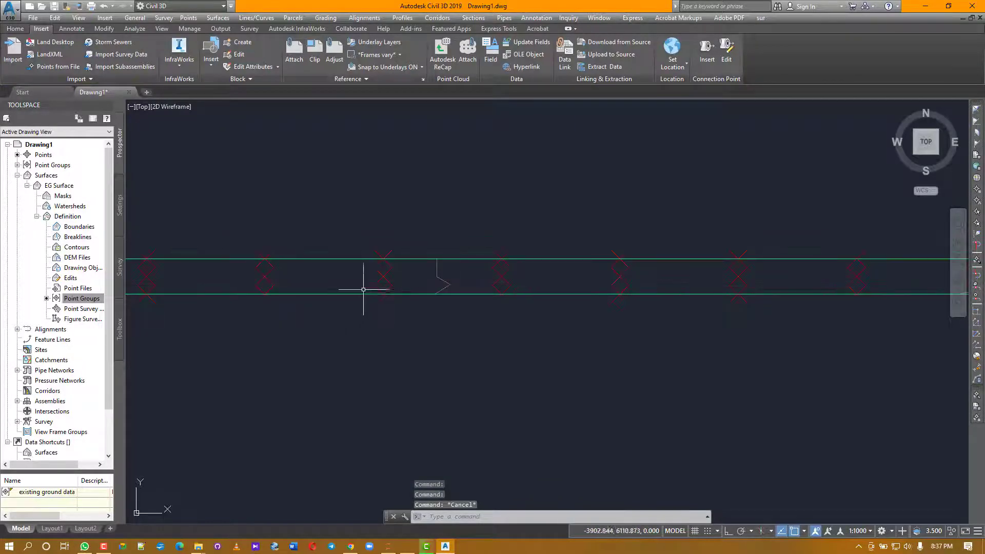
click(346, 268)
click(336, 233)
scroll(417, 285, down, 2)
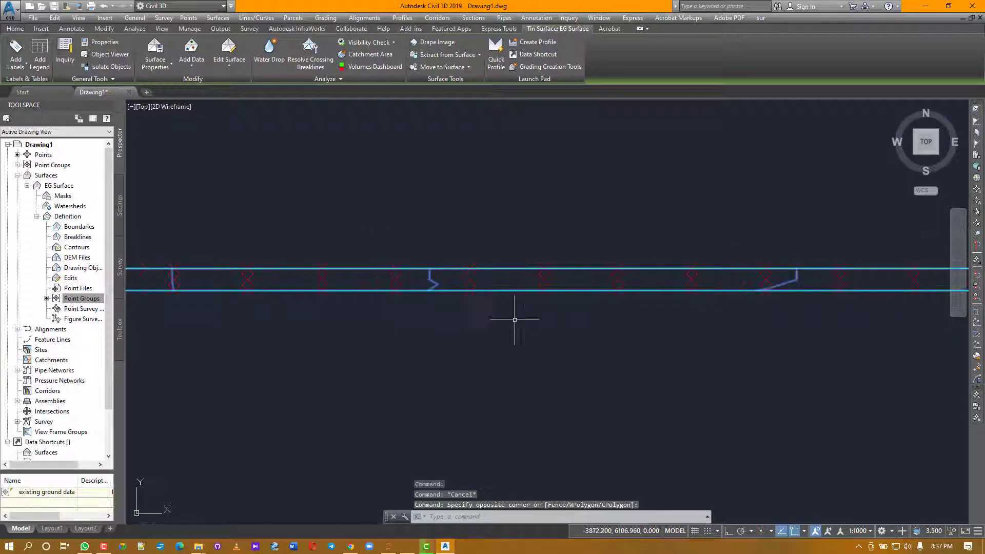
key(Escape)
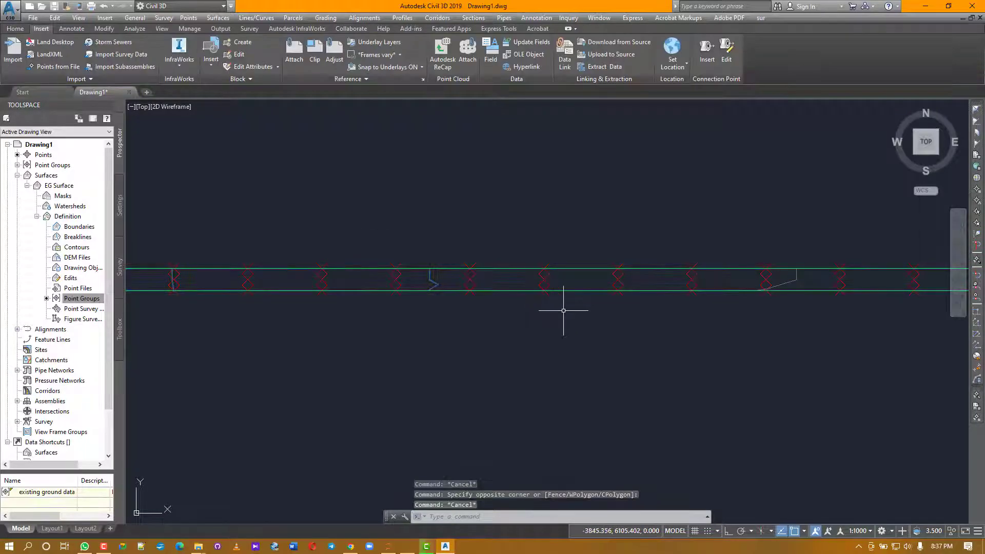
scroll(567, 314, down, 3)
scroll(433, 306, up, 2)
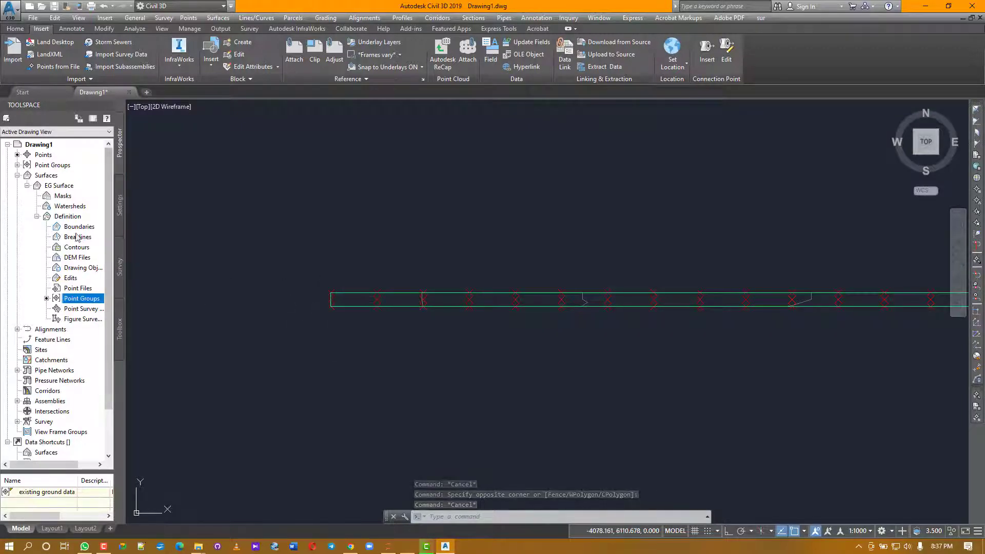
- Review the summary and component display settings of EG Surface's style, and close the style without changes
right_click(67, 185)
click(97, 201)
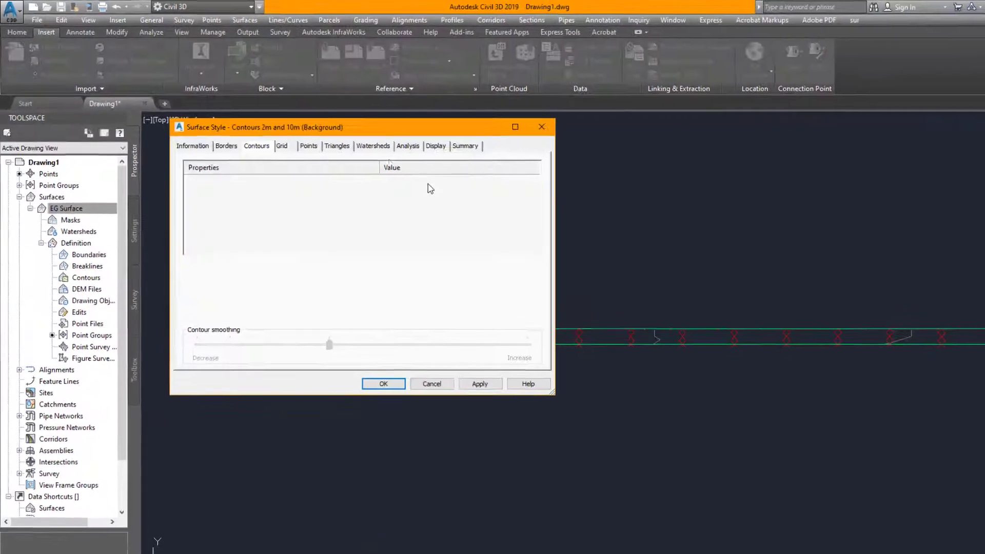
click(464, 149)
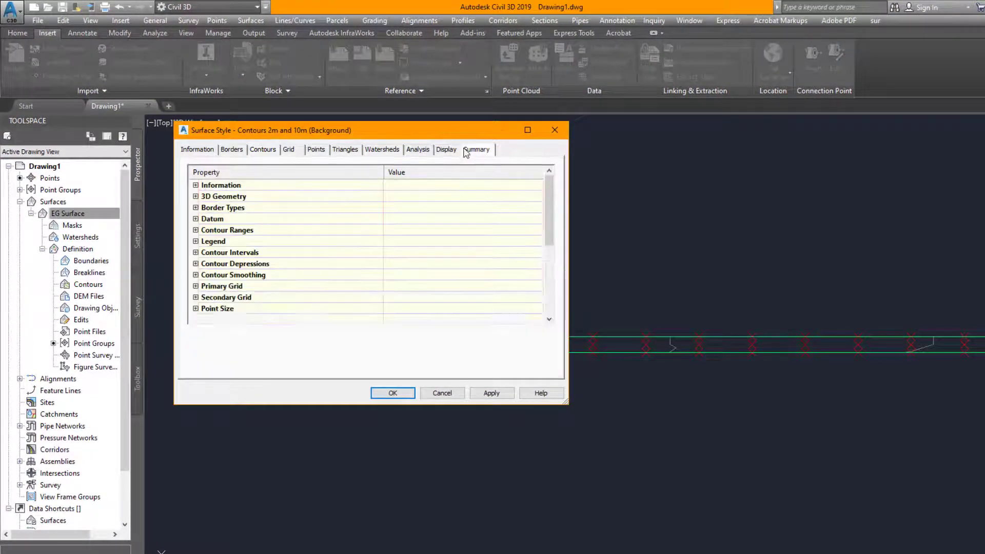
click(447, 149)
scroll(300, 300, down, 1)
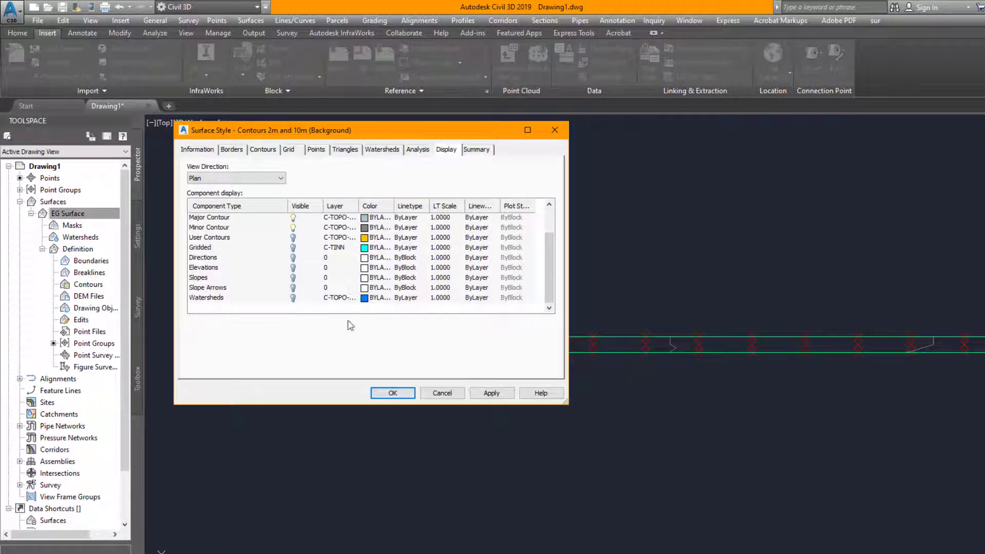
click(443, 393)
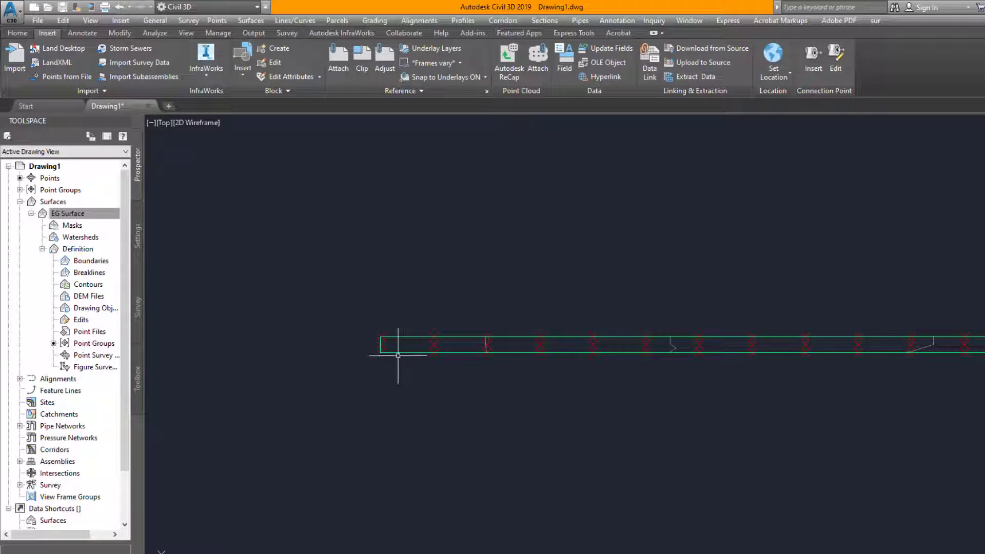
right_click(76, 214)
- Start creating a centerline alignment by layout and name it "RHS Aligment"
click(18, 32)
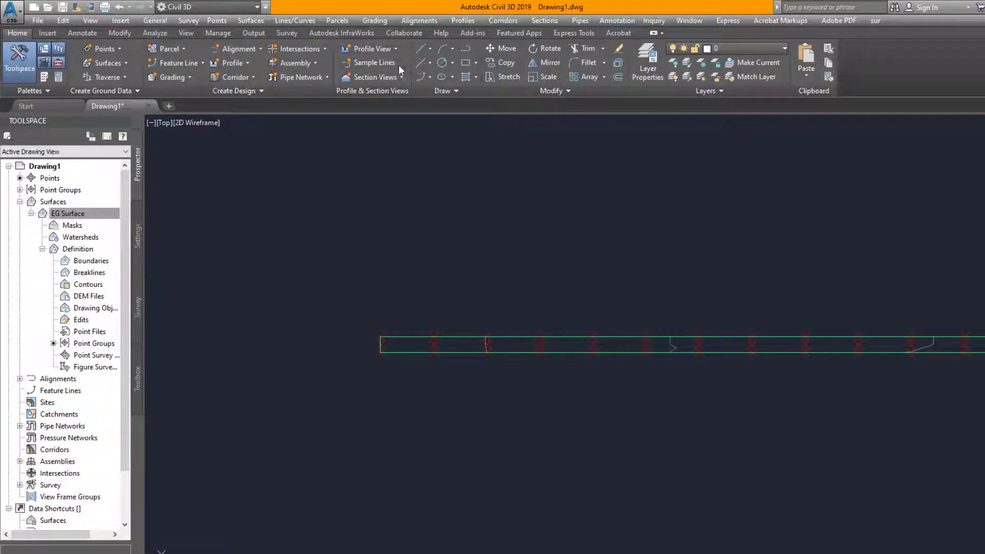
click(258, 49)
click(252, 73)
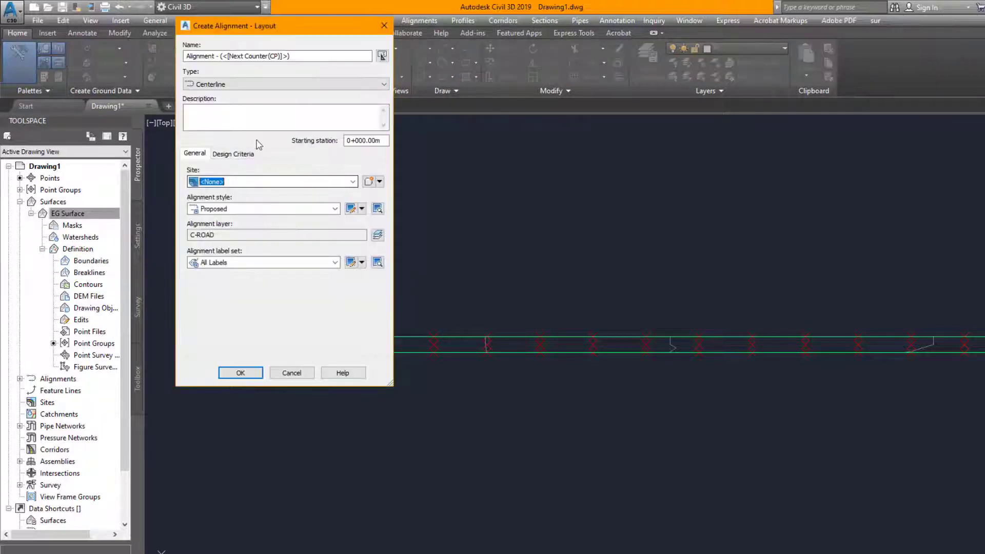
triple_click(291, 57)
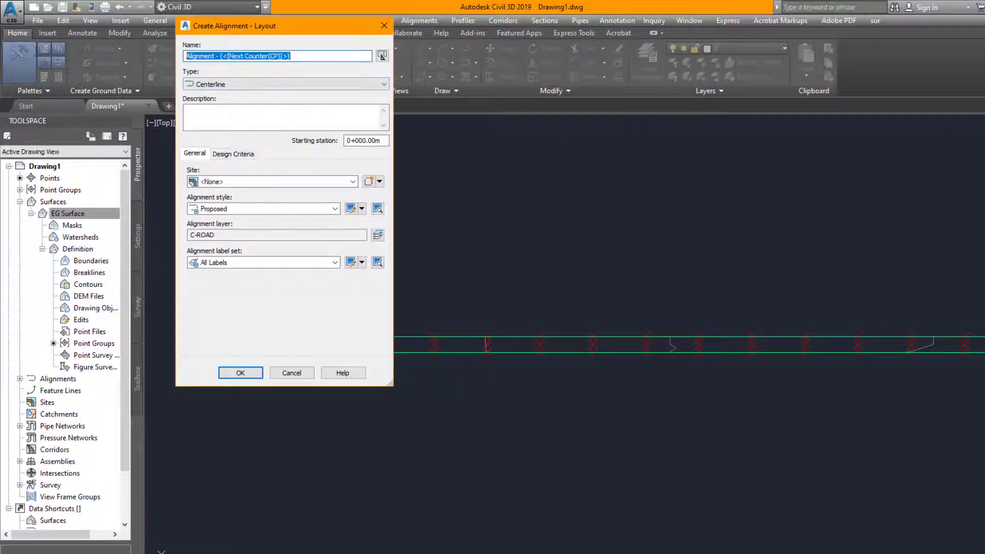
text(RHS Aligment)
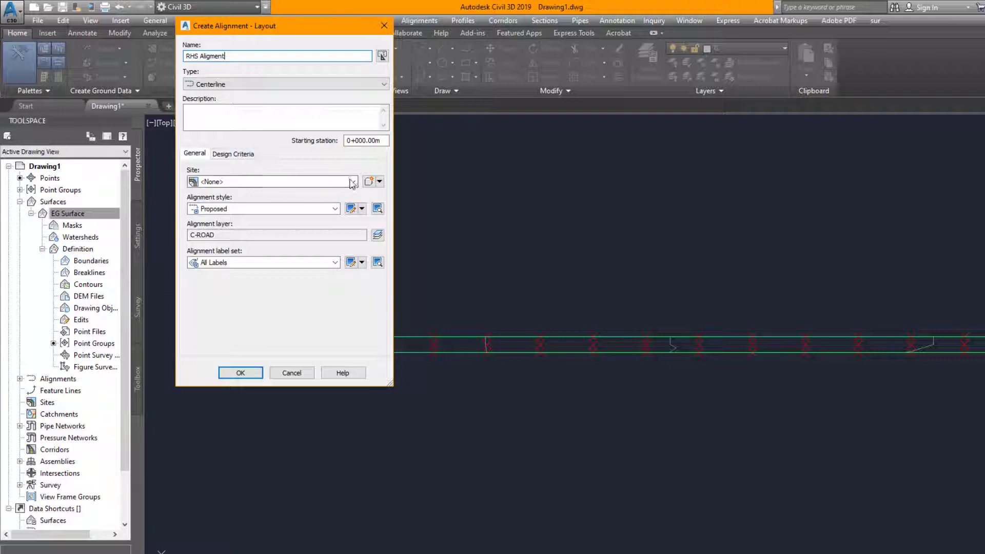
- Keep the alignment's site at <None>, set its style to Existing and its label set to Major and Minor only, and create it
click(315, 181)
click(208, 193)
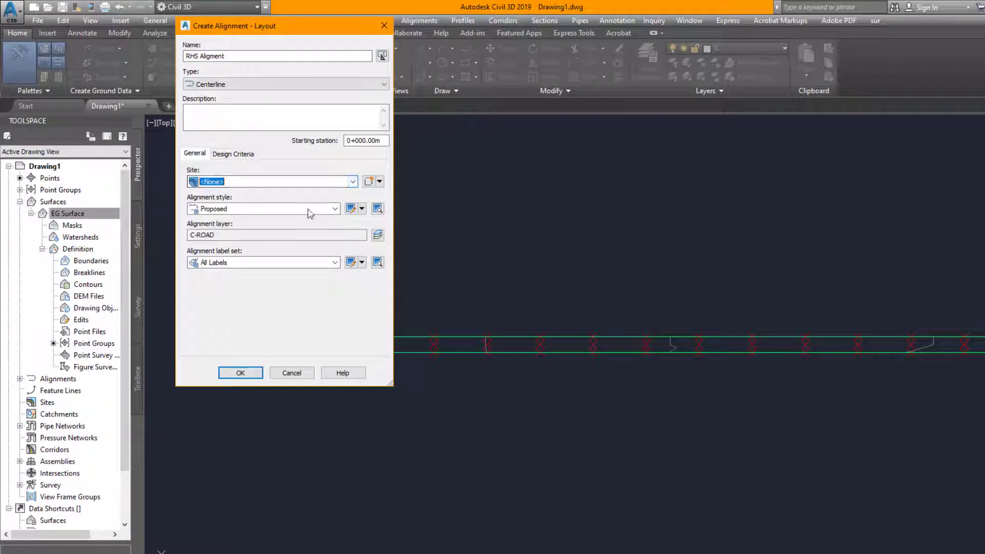
click(336, 208)
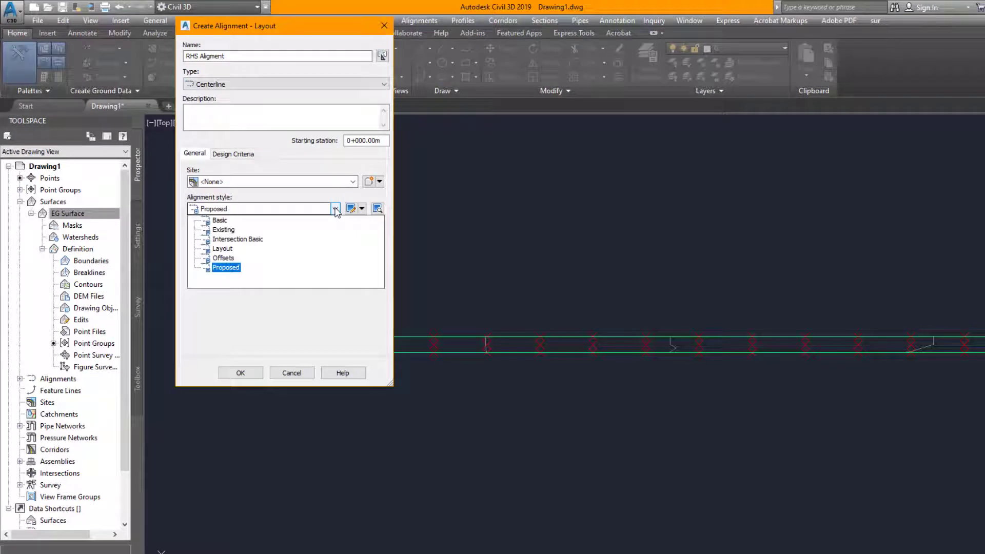
click(226, 267)
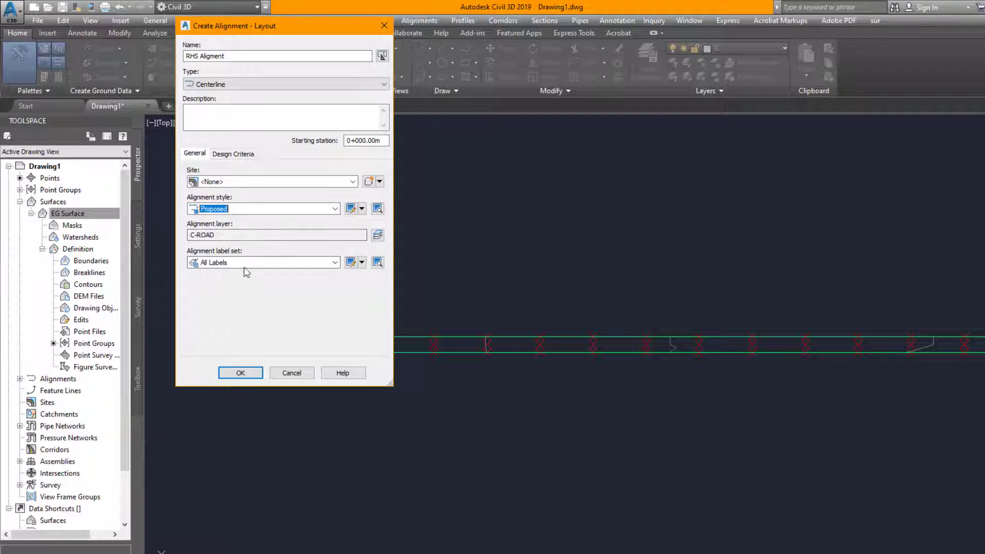
click(335, 208)
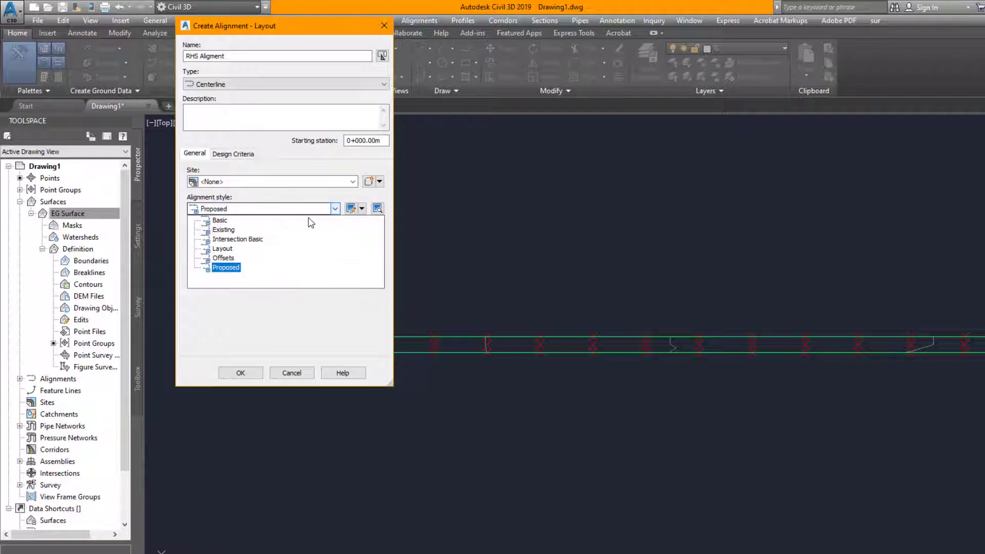
click(226, 234)
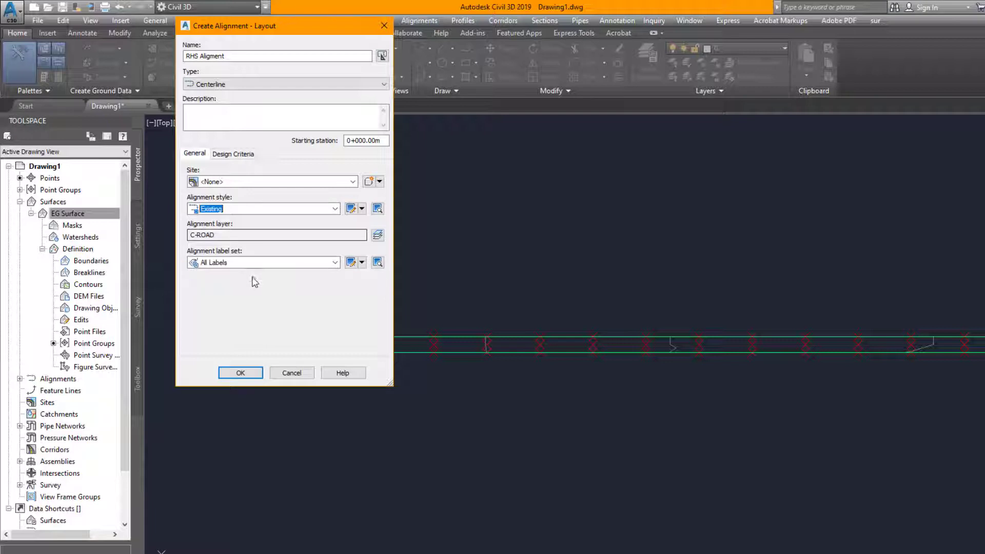
click(335, 262)
click(229, 293)
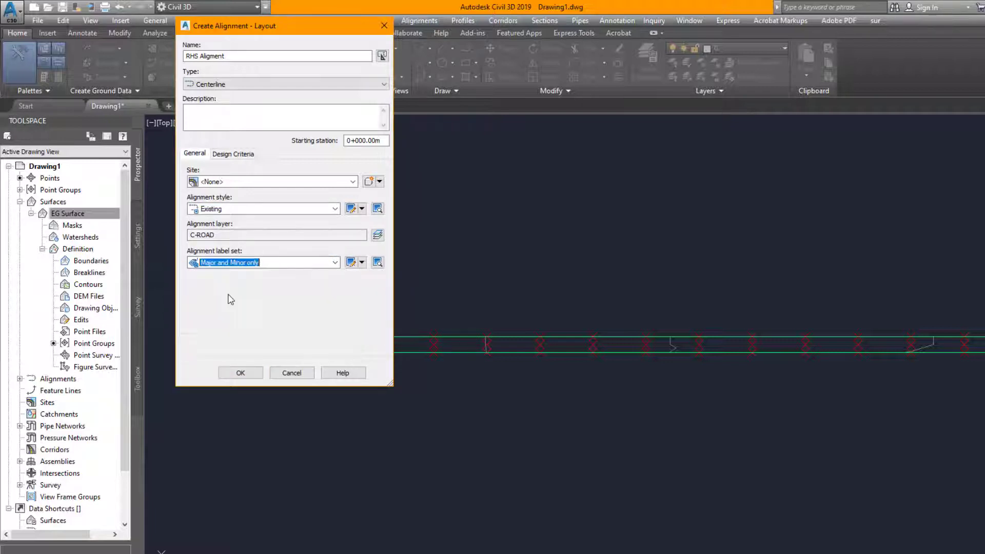
click(255, 374)
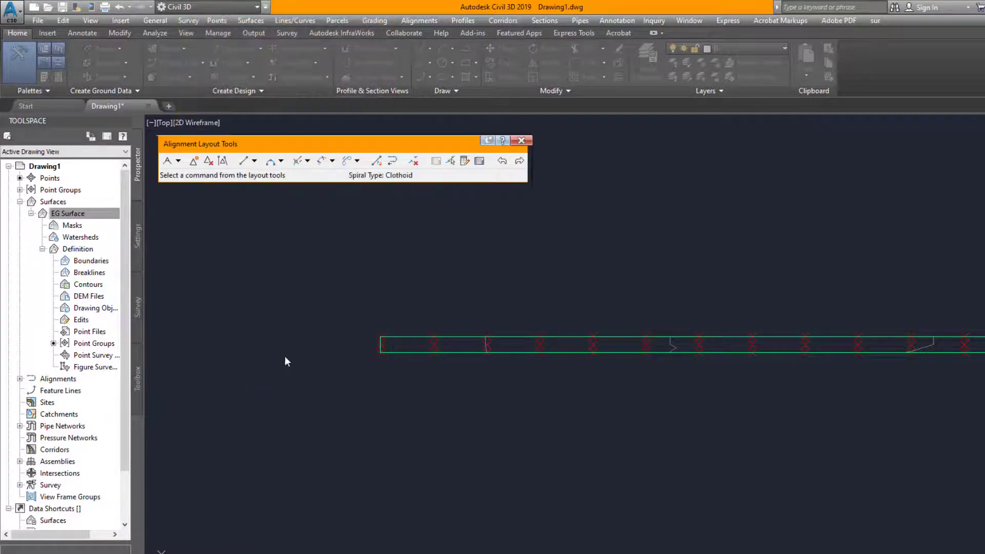
- Draw the alignment as Tangent-Tangent (With curves) through the survey points along the road strip's lower edge, from its 0+000 end to the far corner
click(178, 160)
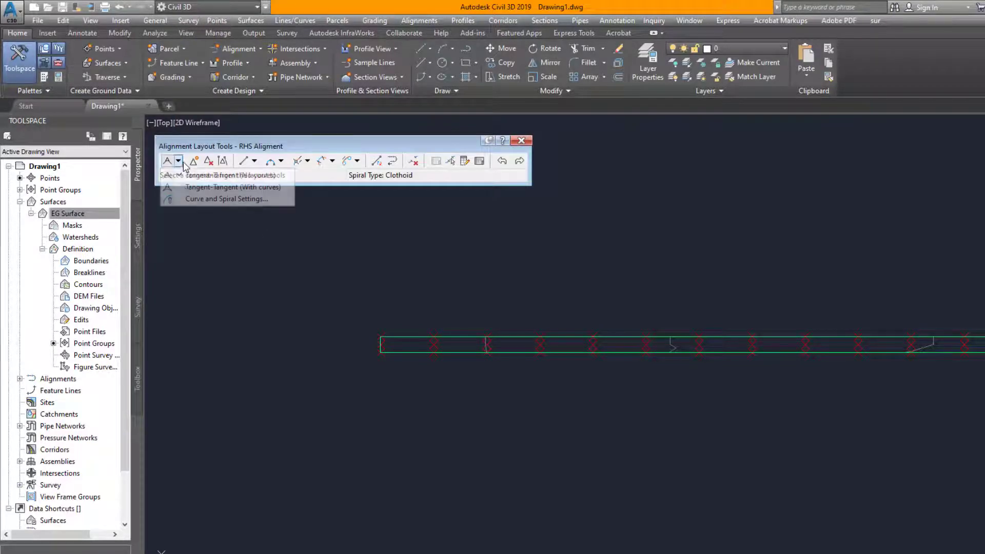
click(184, 188)
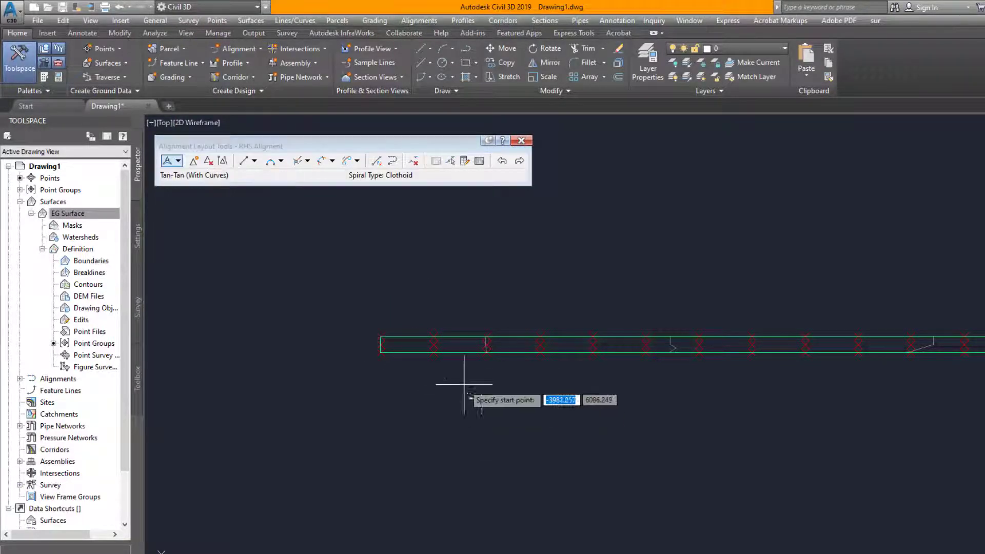
click(380, 351)
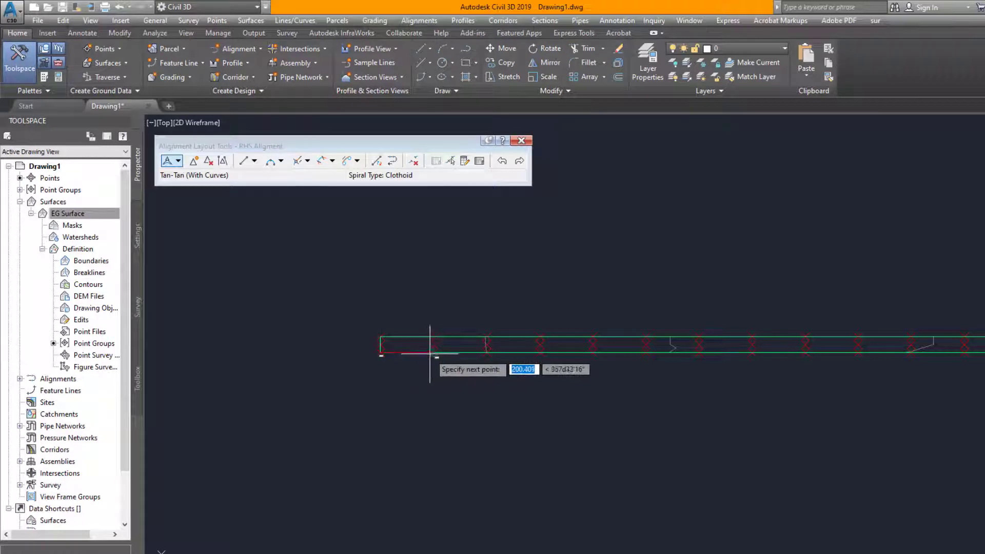
click(480, 352)
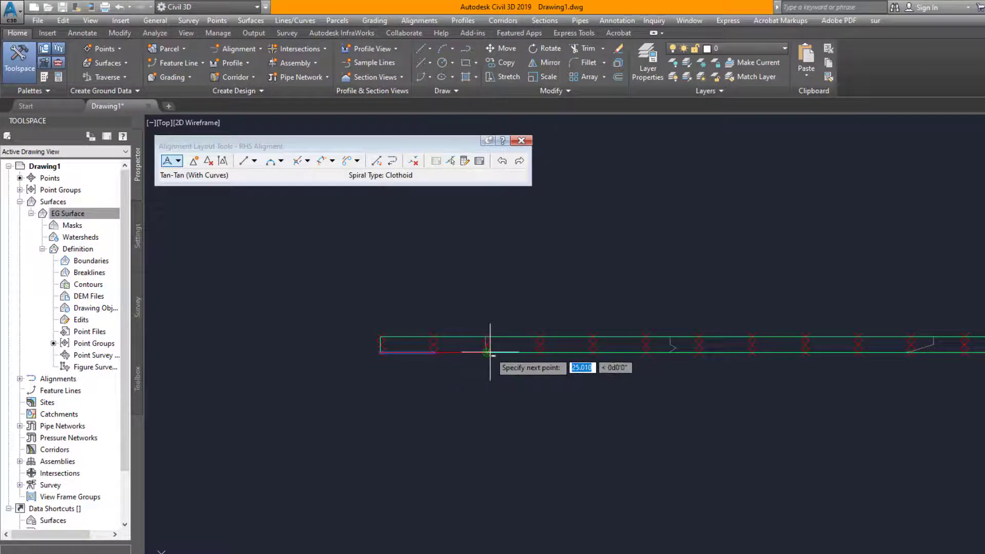
scroll(488, 353, up, 4)
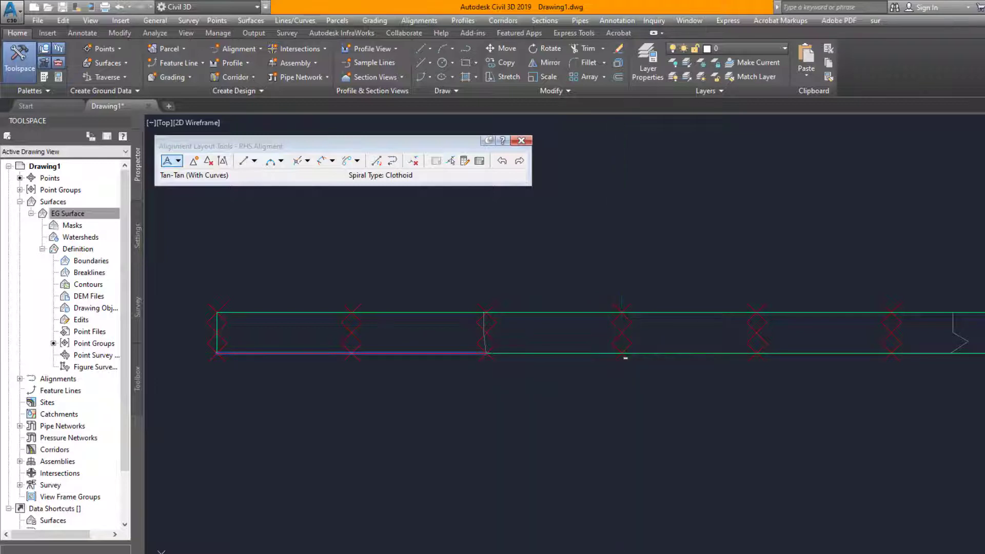
scroll(589, 367, down, 4)
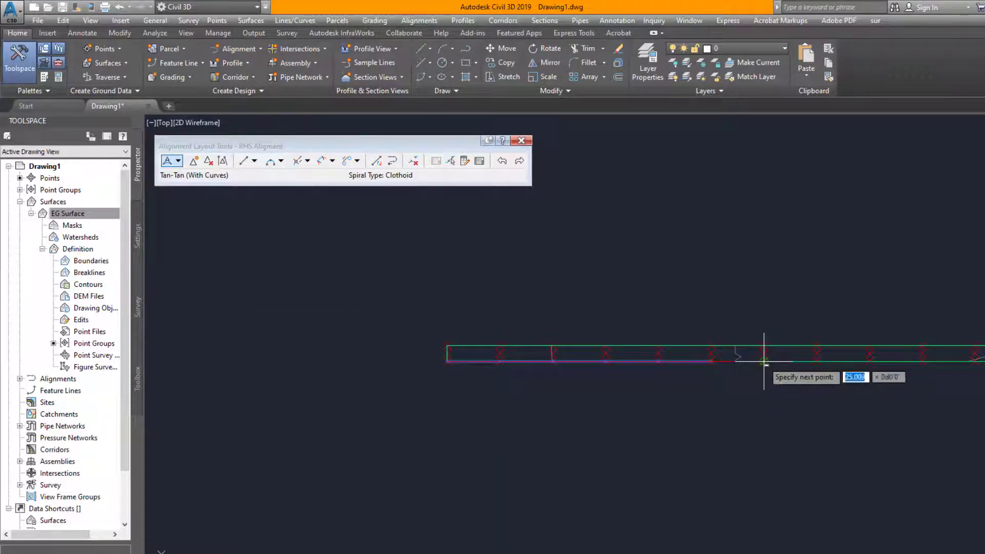
click(816, 361)
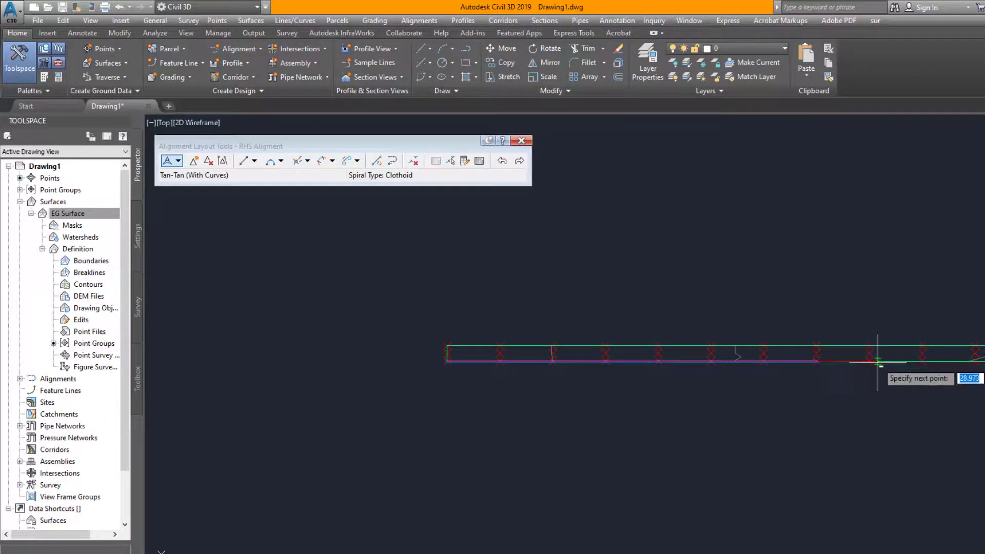
scroll(713, 391, down, 3)
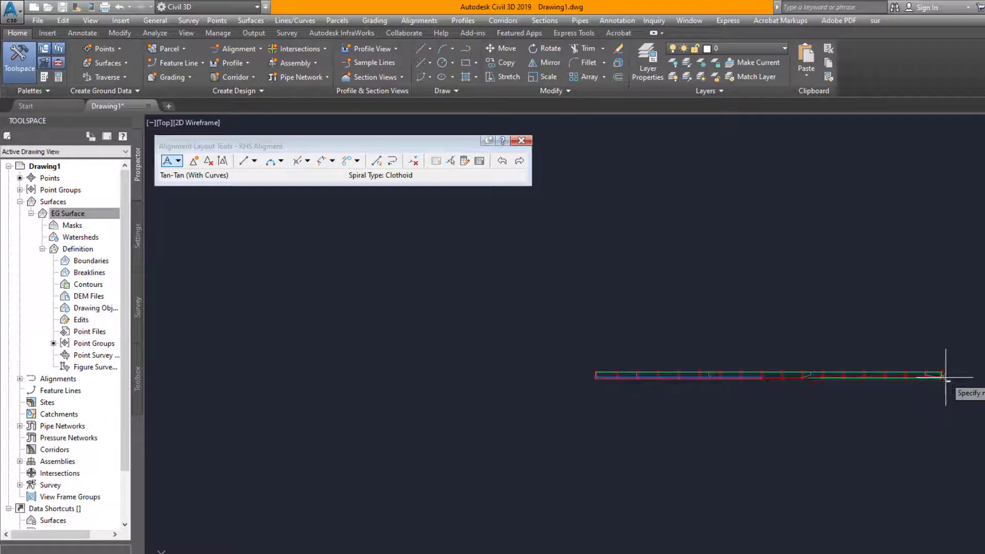
scroll(872, 377, up, 5)
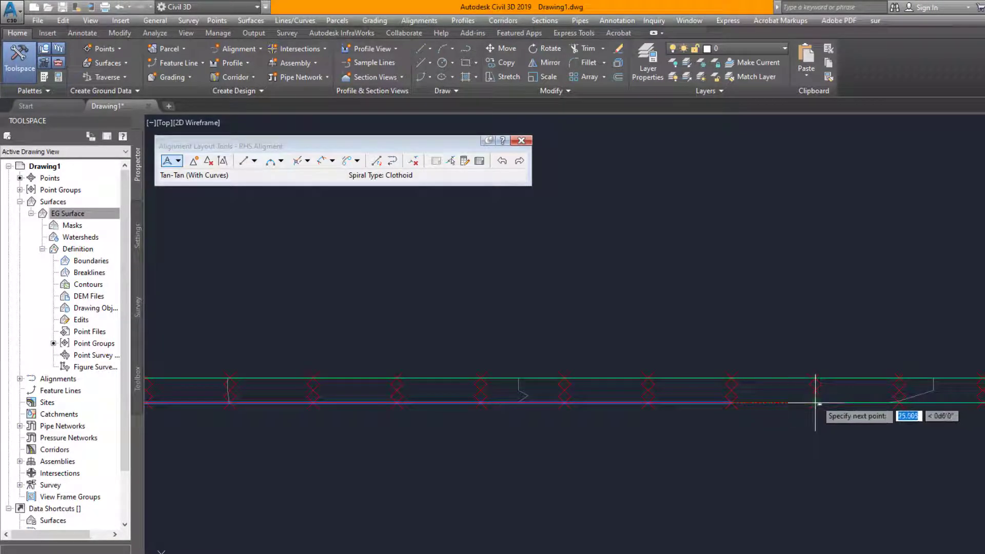
click(817, 400)
scroll(678, 419, down, 6)
scroll(774, 406, up, 4)
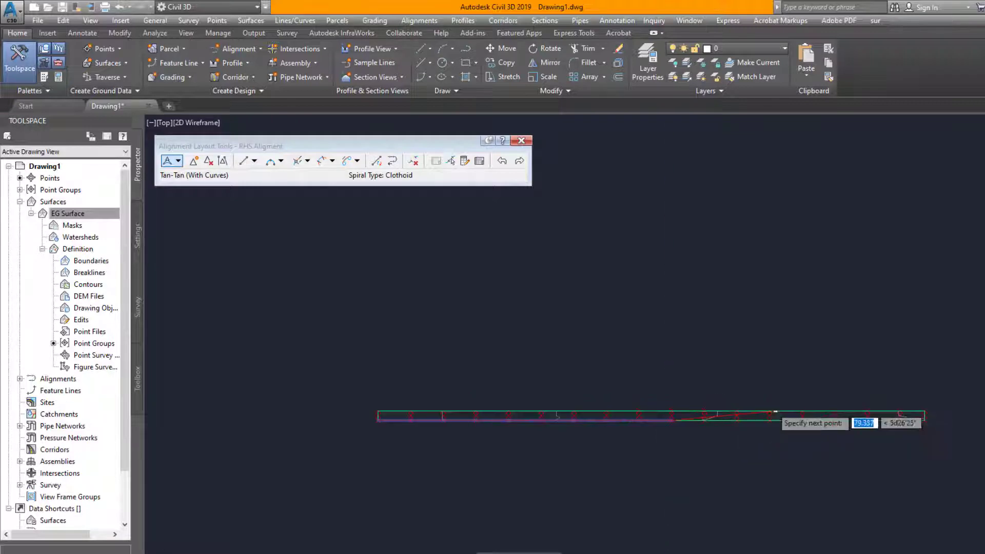
scroll(672, 434, up, 4)
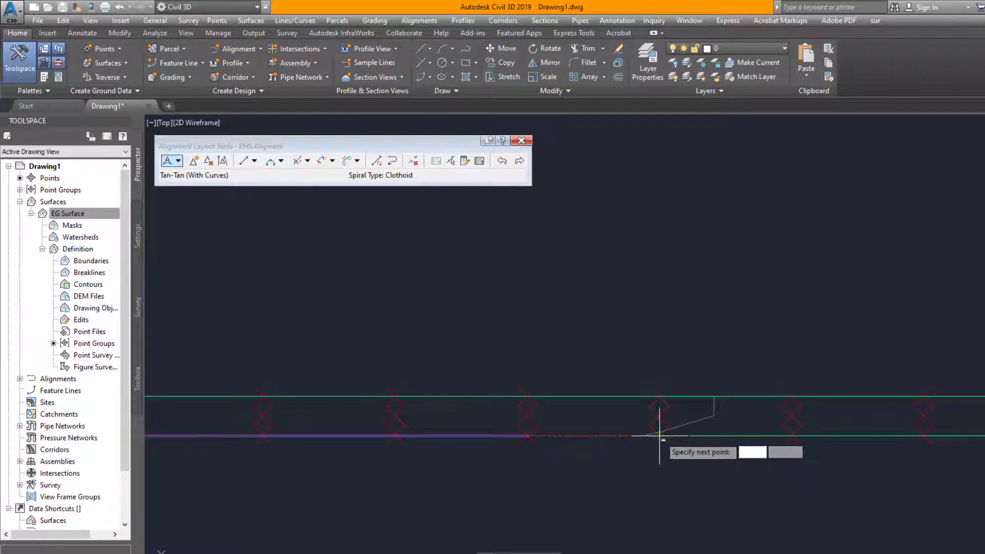
click(793, 434)
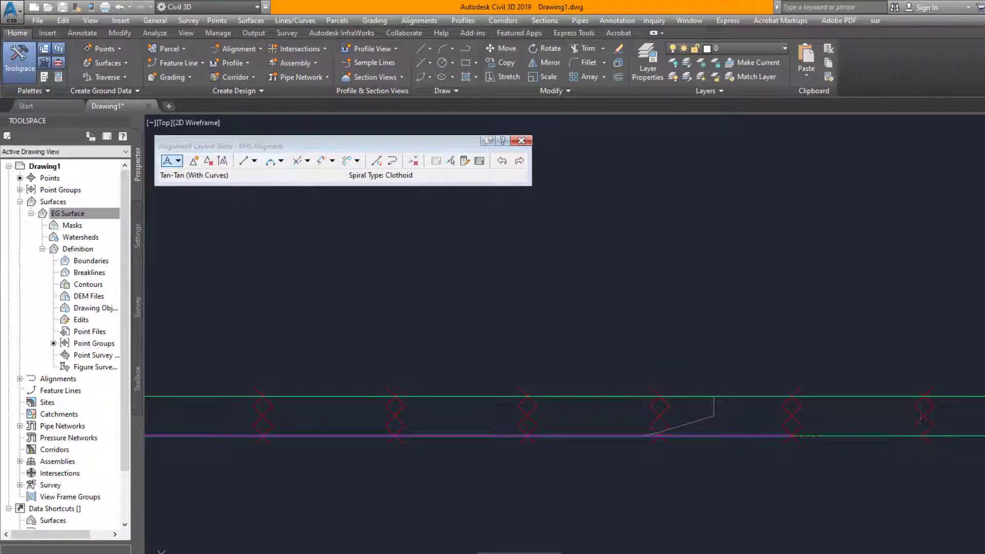
click(922, 435)
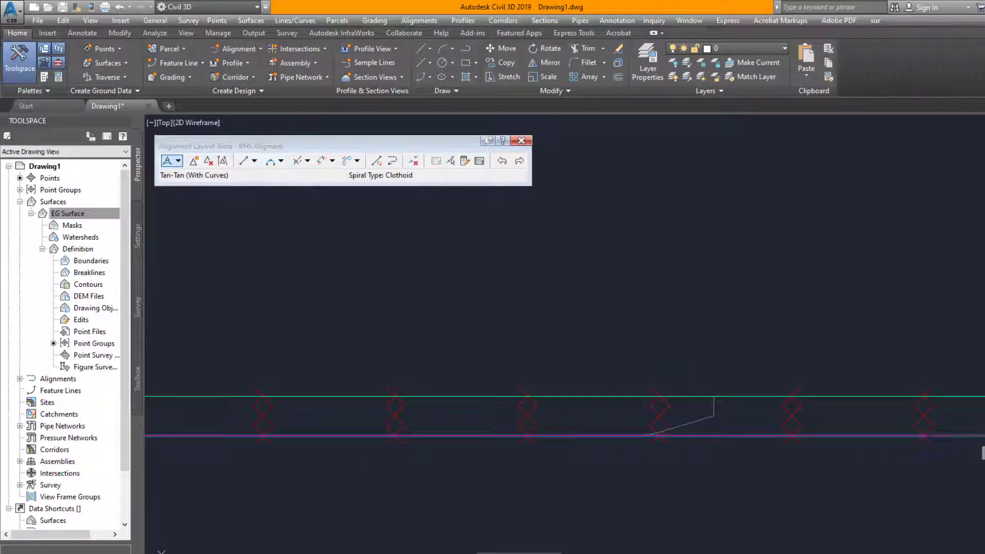
scroll(726, 431, down, 3)
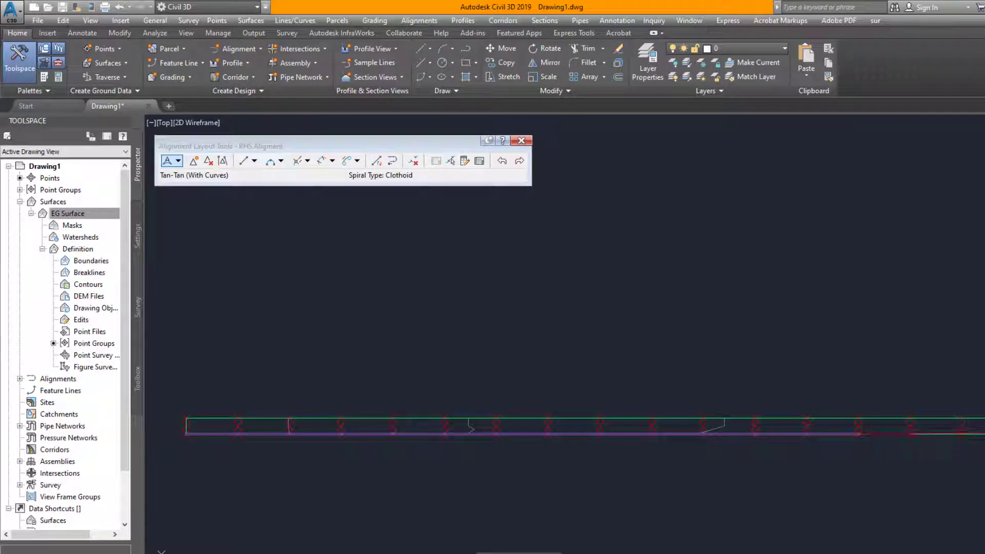
scroll(694, 433, up, 5)
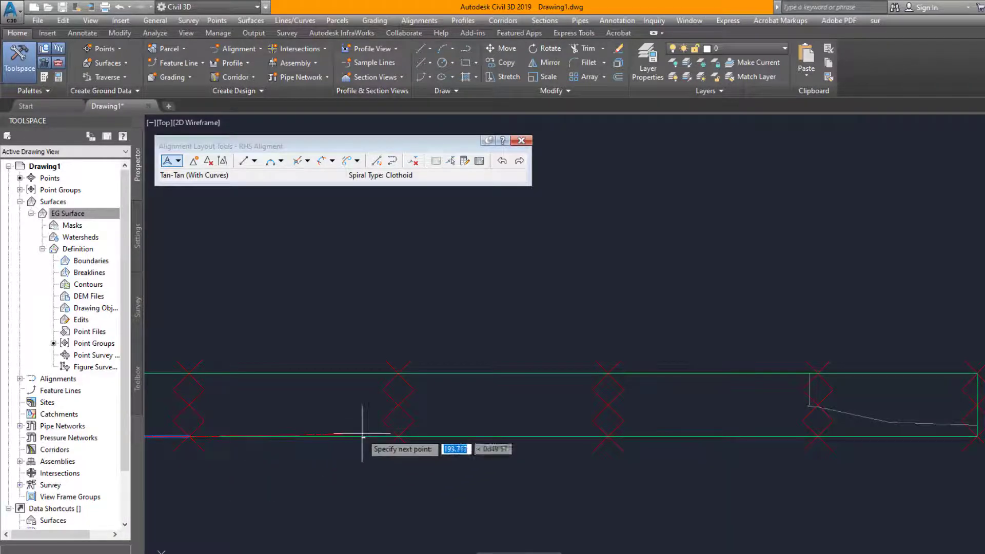
click(399, 436)
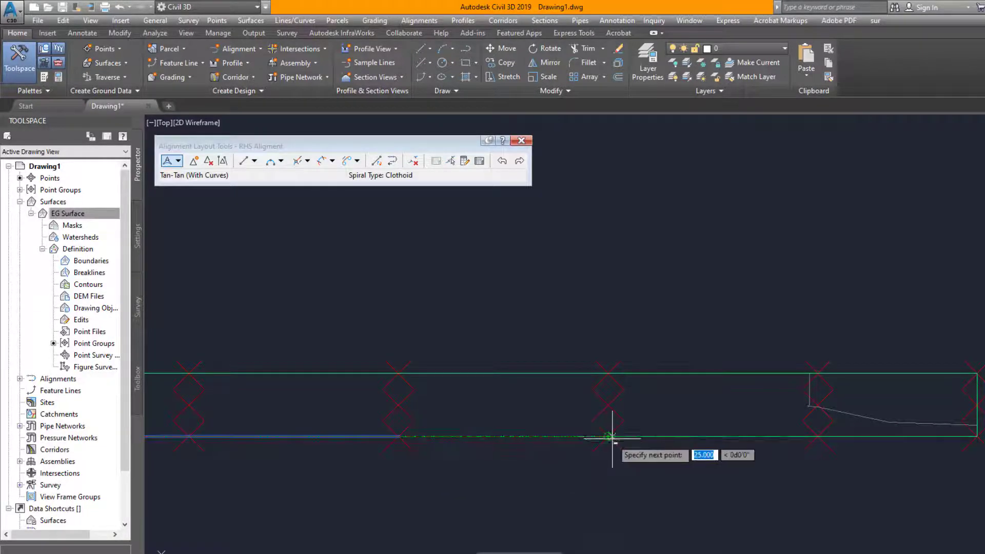
click(610, 436)
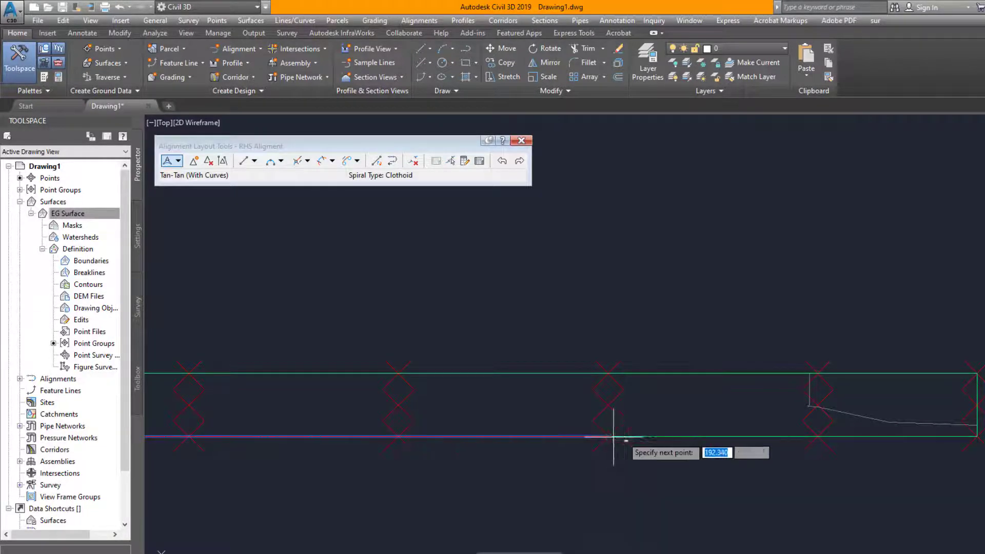
click(819, 437)
click(977, 436)
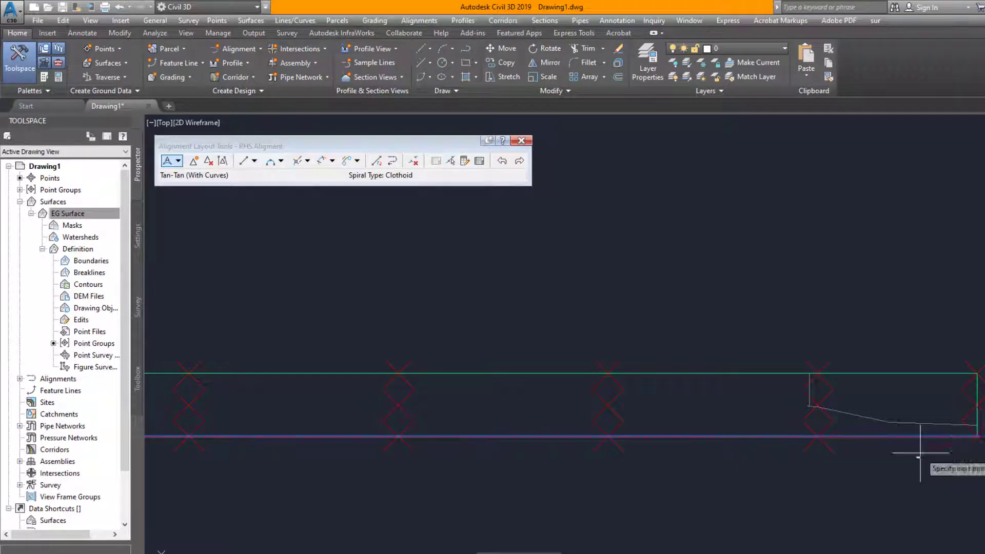
key(Return)
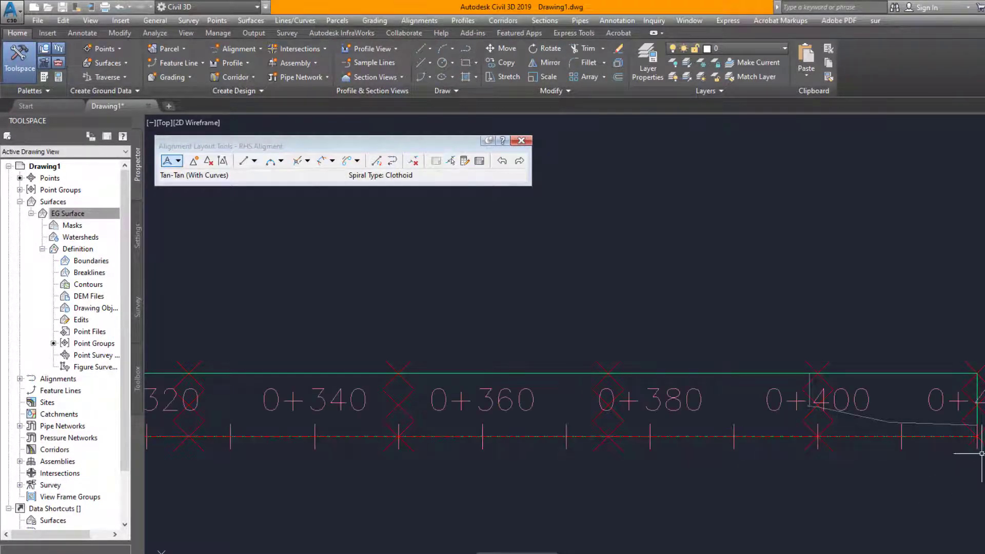
- Check the station labels along the whole RHS alignment back to its start, and close the alignment layout tools
scroll(982, 424, down, 3)
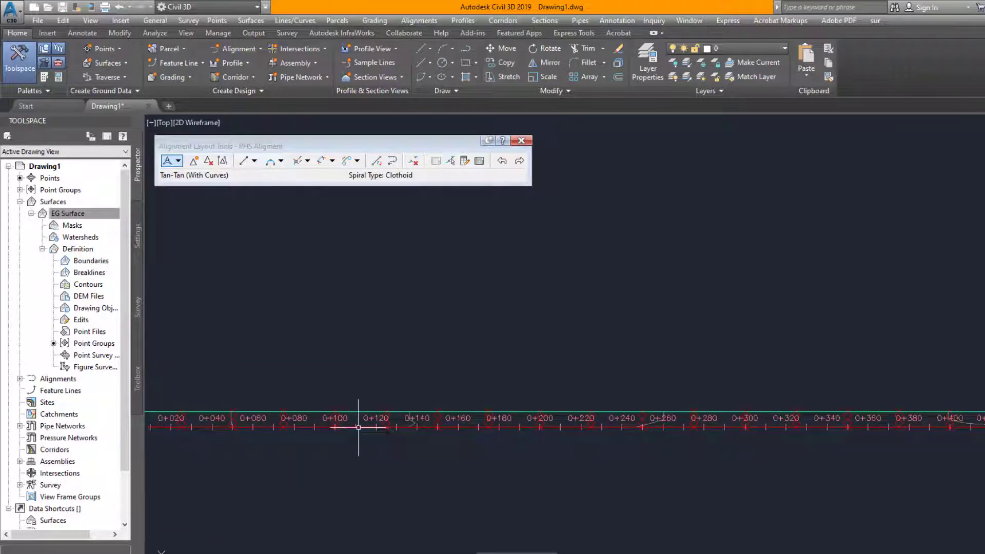
scroll(384, 412, down, 2)
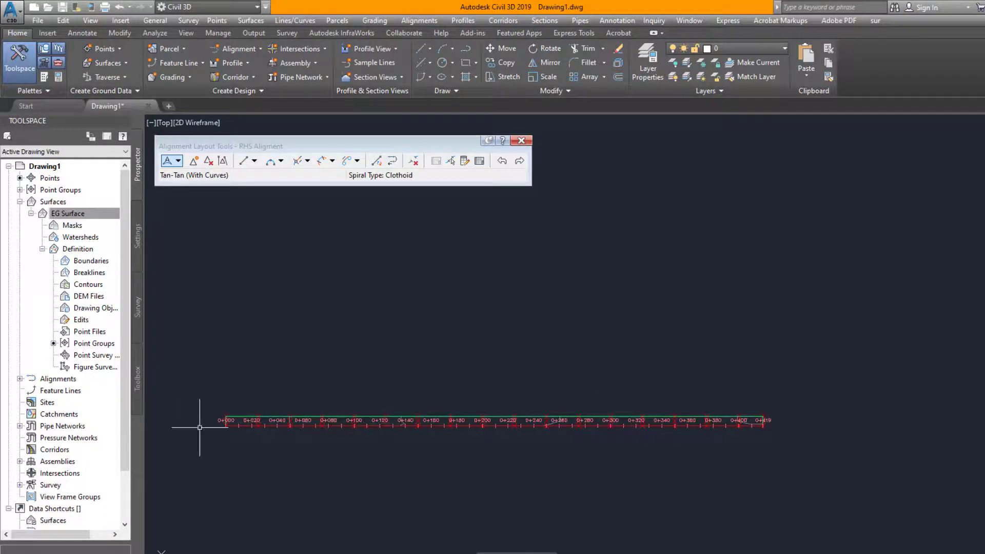
scroll(239, 420, up, 8)
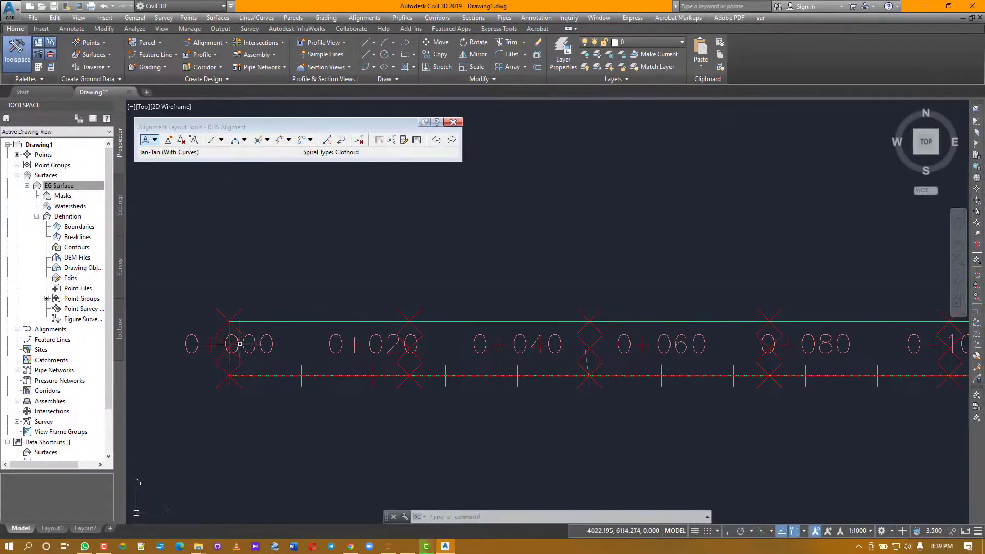
click(453, 122)
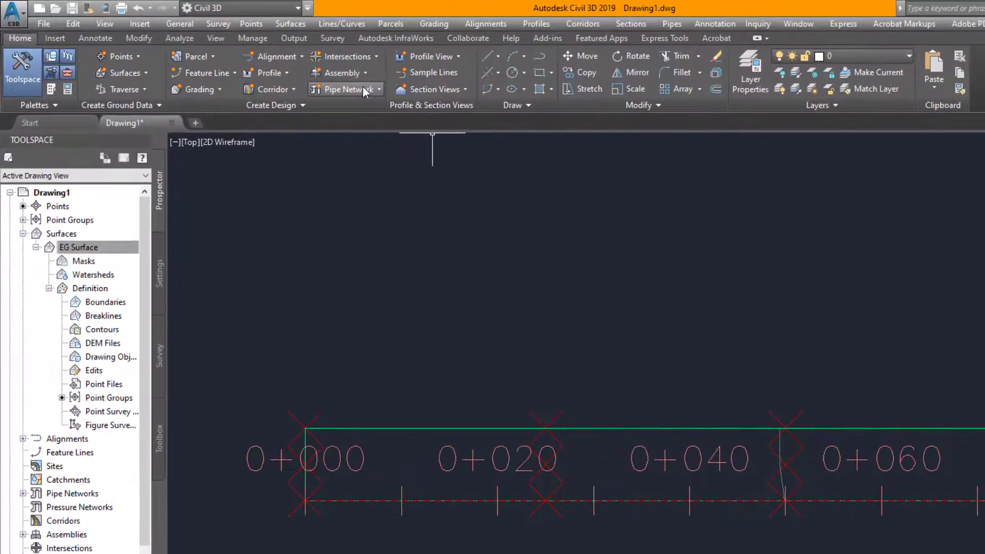
- Create a surface profile by sampling EG Surface along RHS Aligment over its full station range, and proceed to draw it in a profile view
click(442, 56)
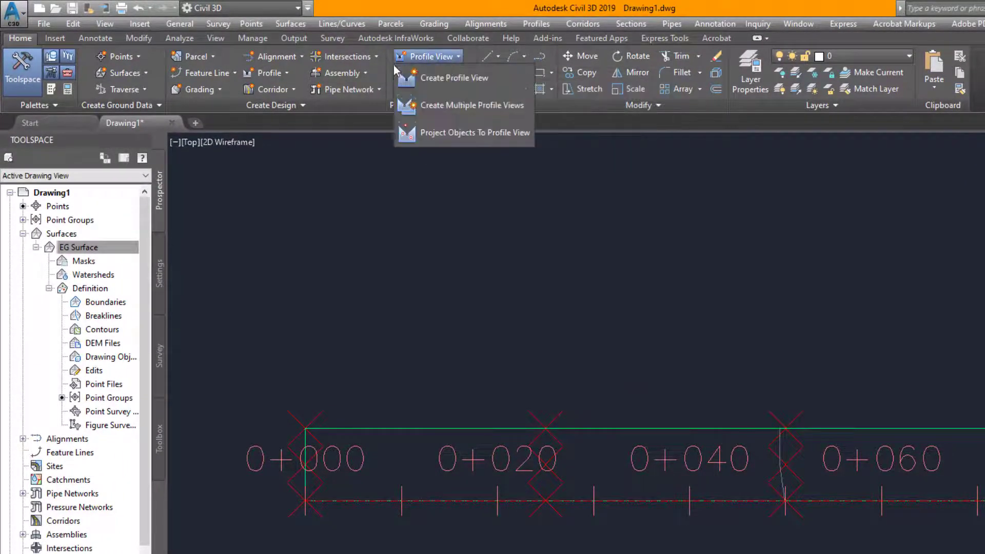
click(277, 77)
click(278, 94)
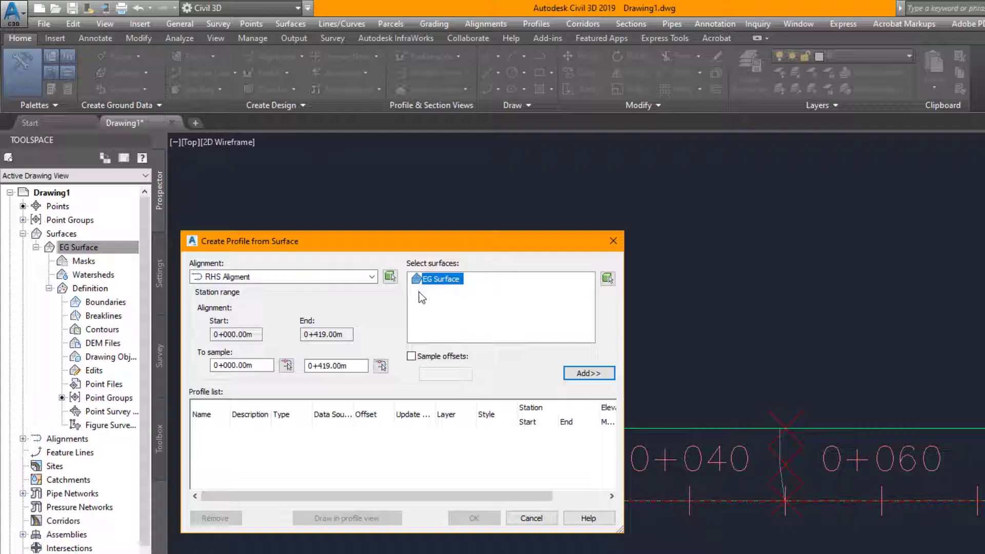
click(614, 374)
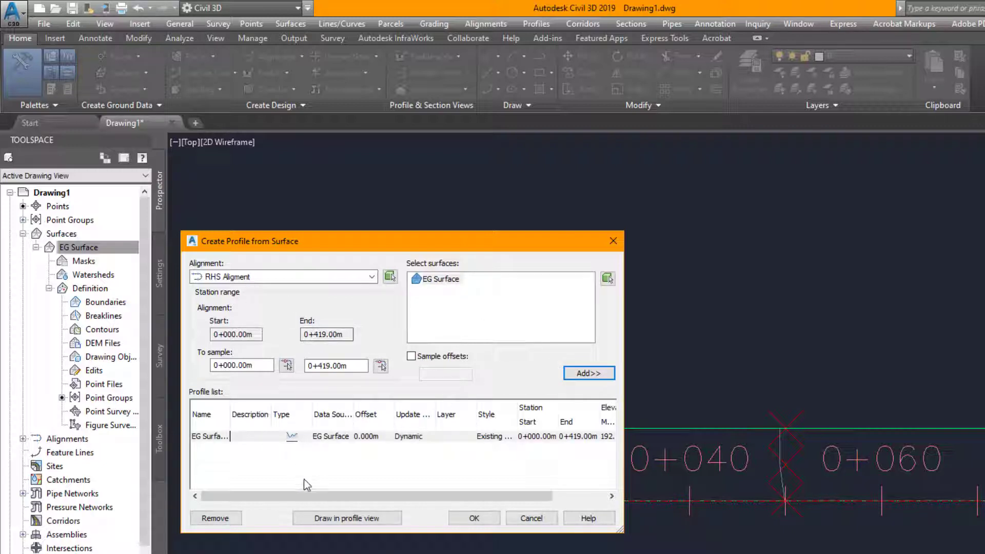
click(339, 516)
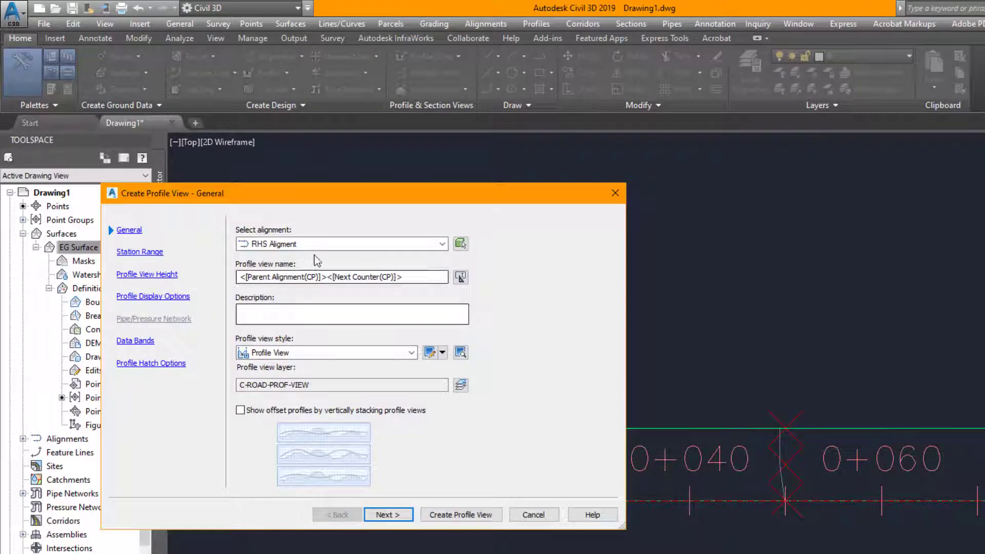
- Keep RHS Aligment as the alignment, name the profile view "RHS Longitudinal Profile", and create it in the empty area above the road strip
click(328, 244)
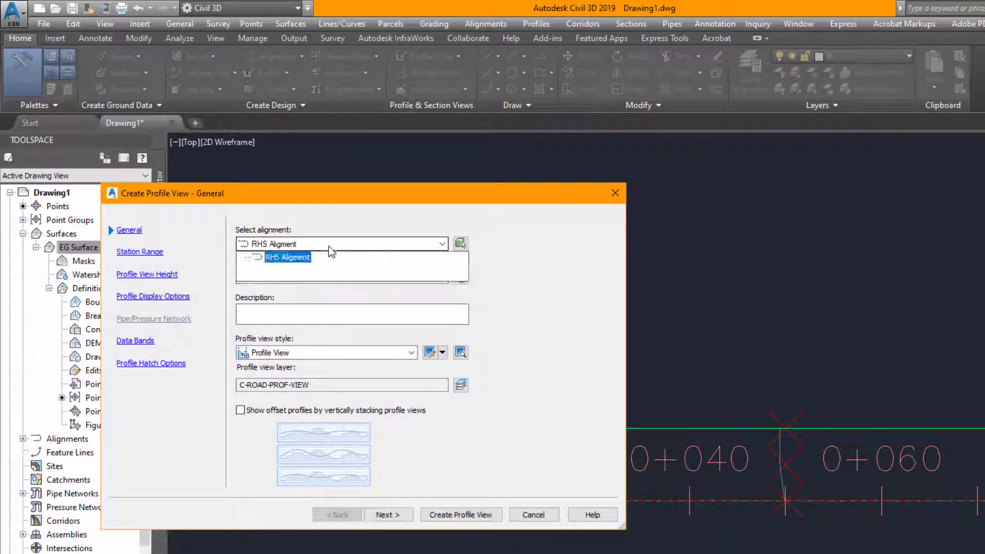
click(307, 257)
click(416, 275)
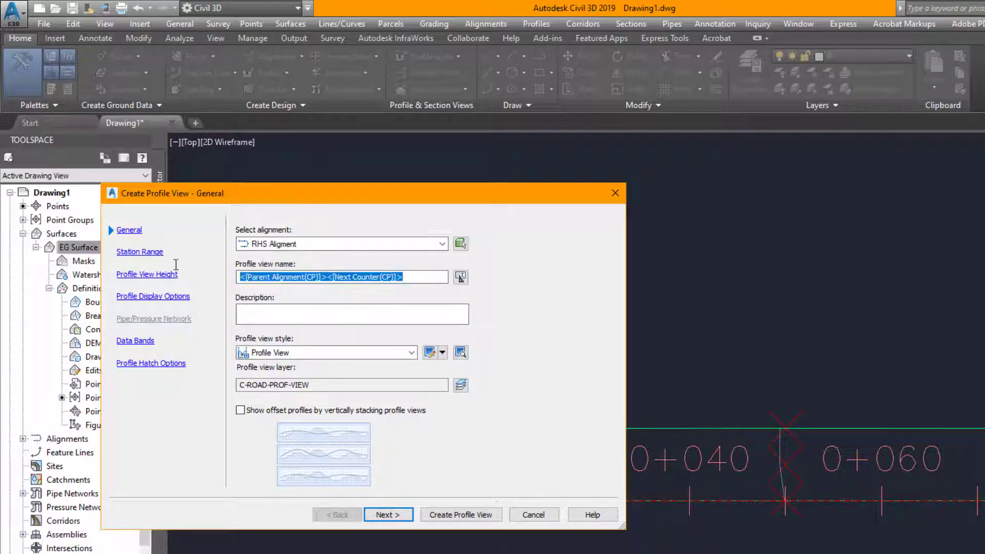
text(RHS Longitudinal Profile)
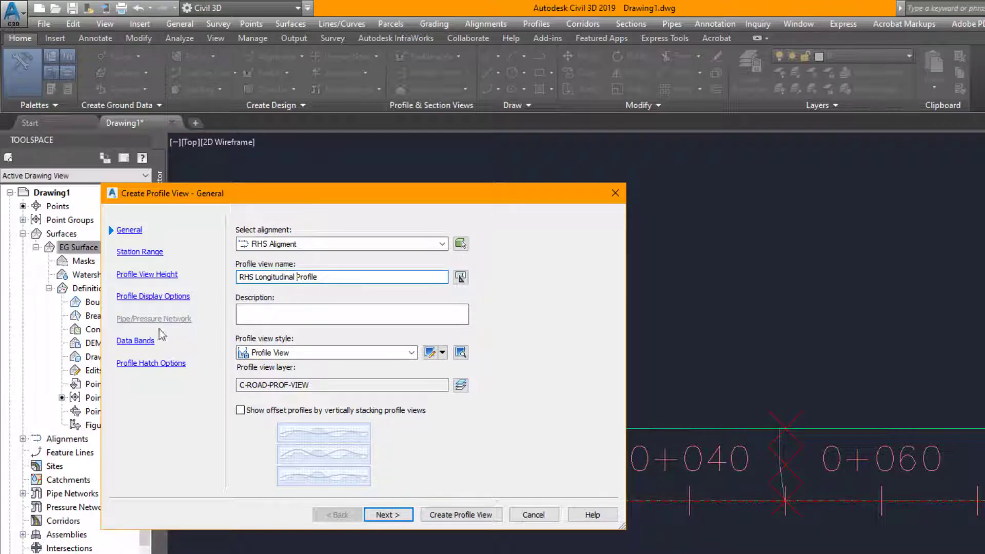
click(457, 514)
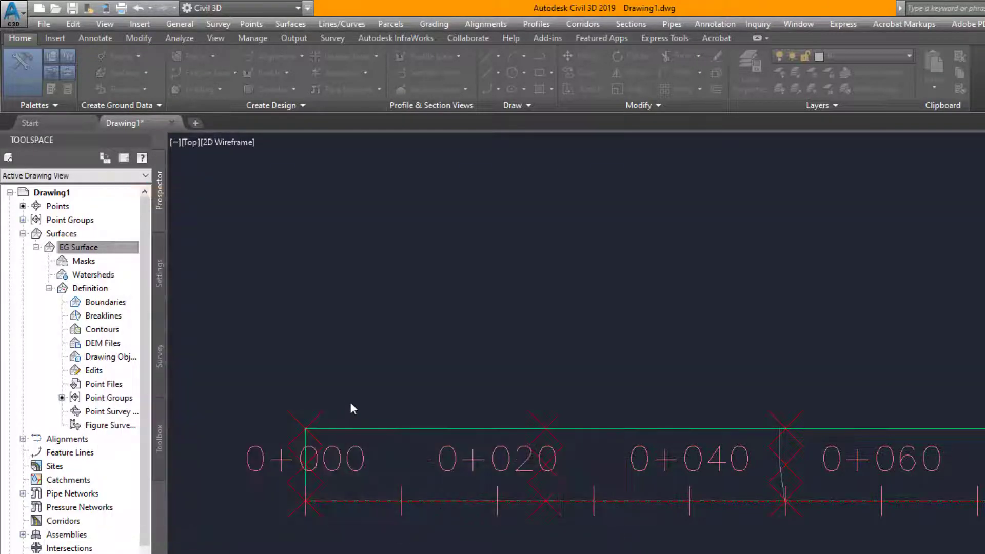
scroll(331, 369, down, 5)
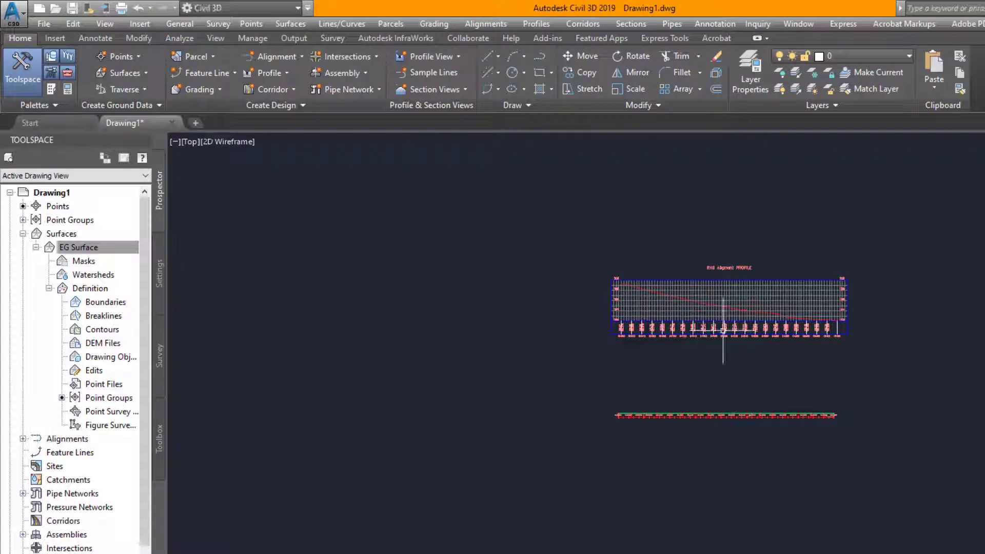
- Examine the new profile view's ground line, elevation grid and station band along its full length
scroll(778, 287, up, 2)
scroll(812, 291, up, 5)
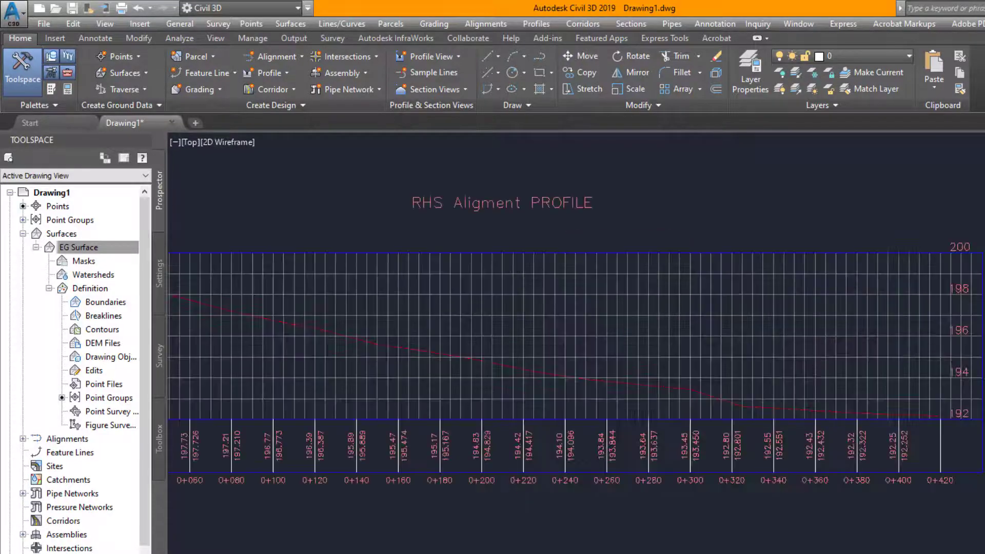
scroll(812, 291, down, 6)
scroll(508, 302, up, 1)
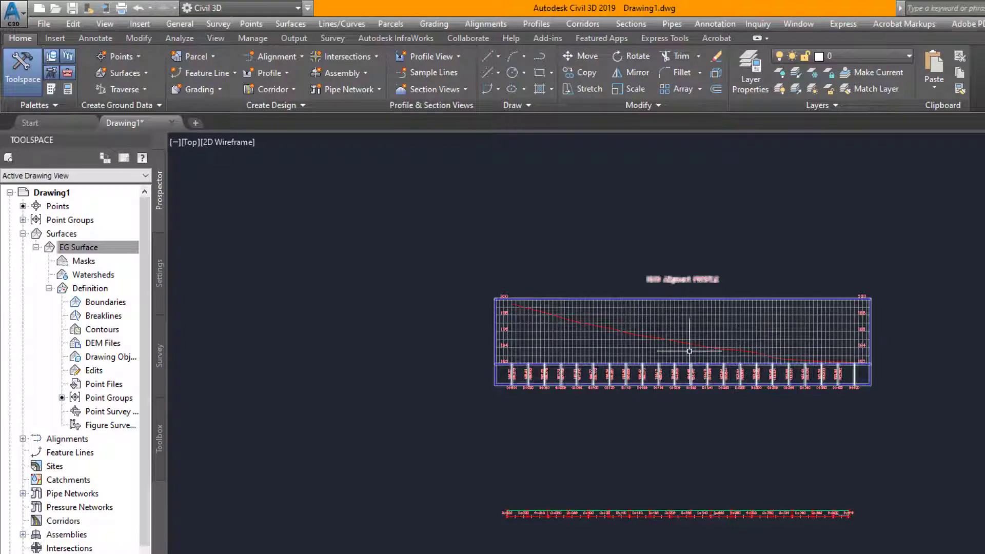
scroll(702, 338, up, 2)
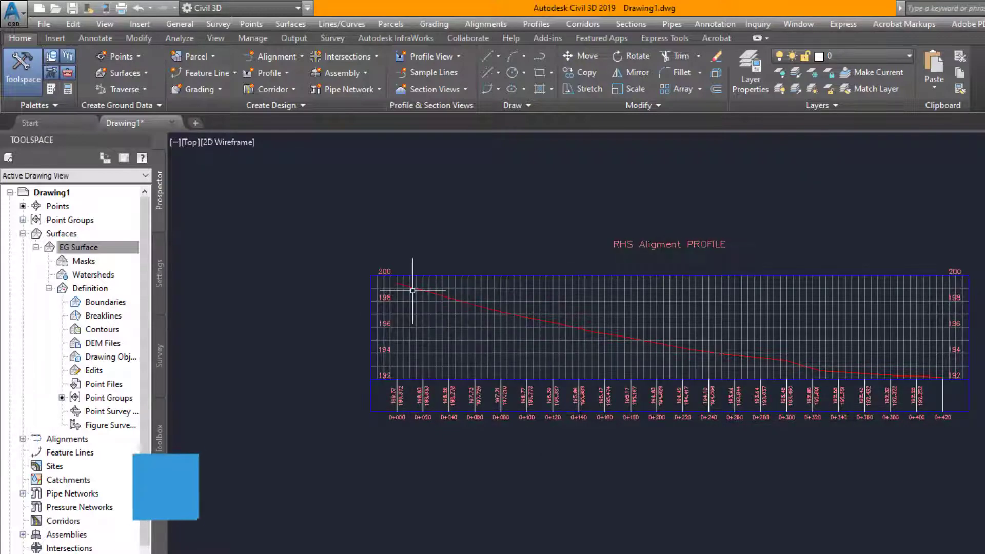
- Start a best fit profile in the RHS Aligment profile view, using surface profile input from EG Surface - Surface (1)
scroll(403, 269, up, 2)
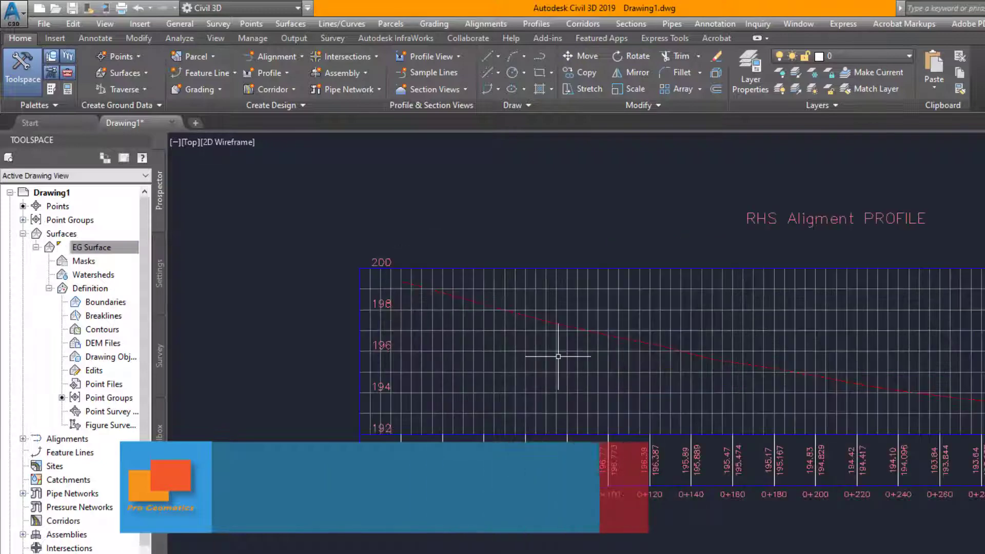
scroll(449, 354, down, 2)
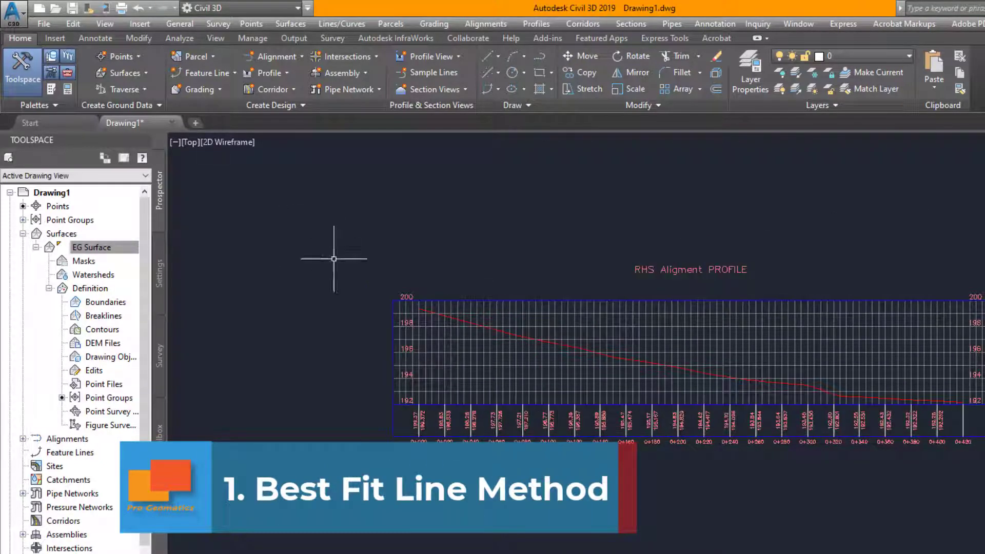
click(265, 77)
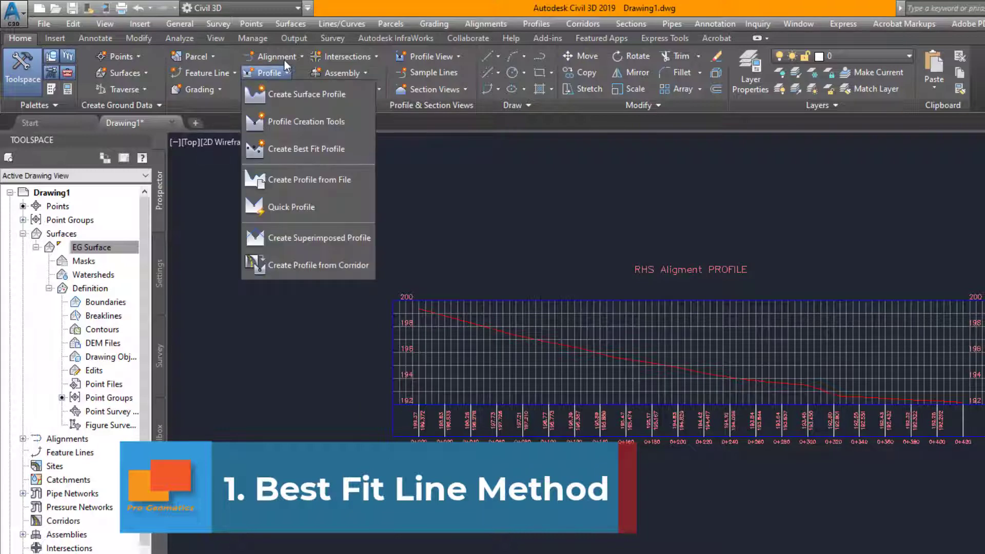
click(283, 152)
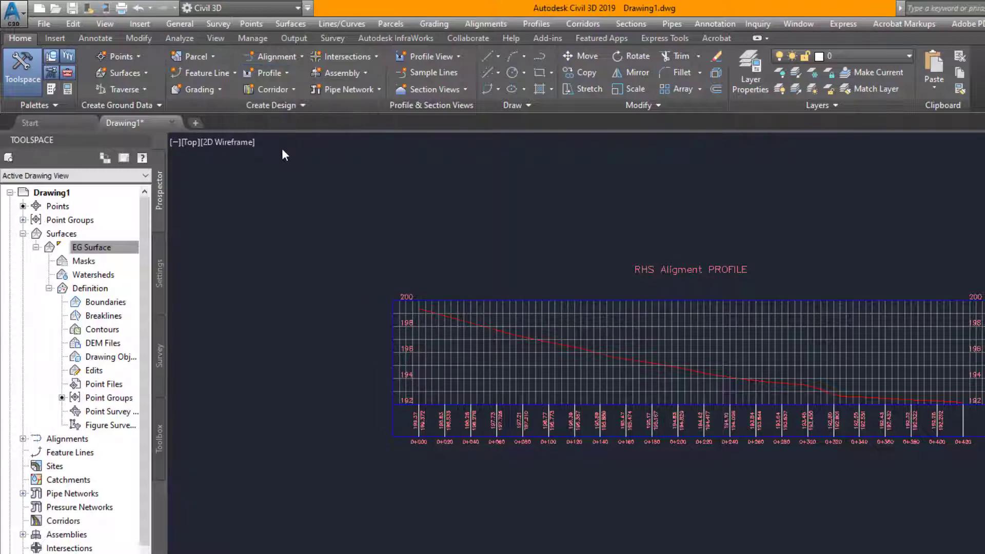
click(455, 300)
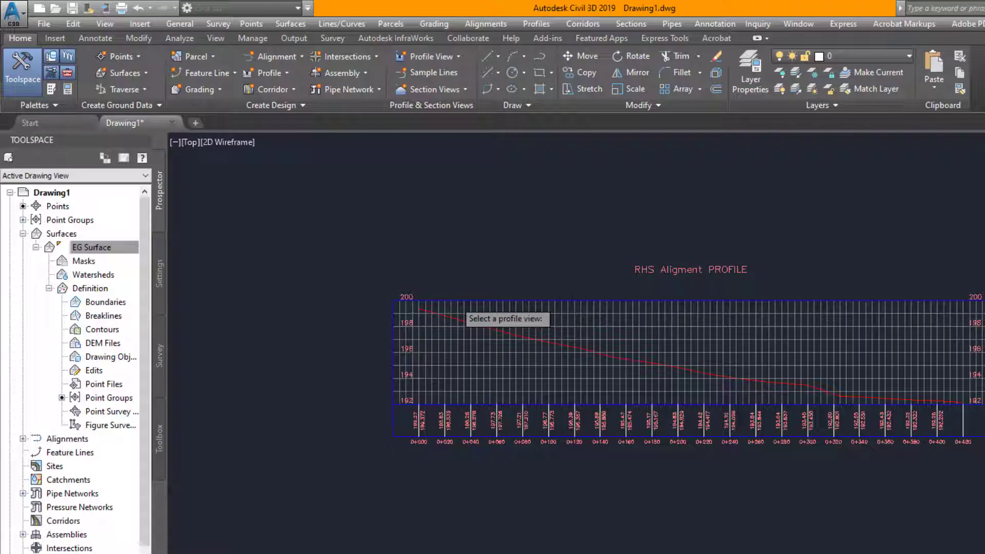
drag(543, 178, 341, 150)
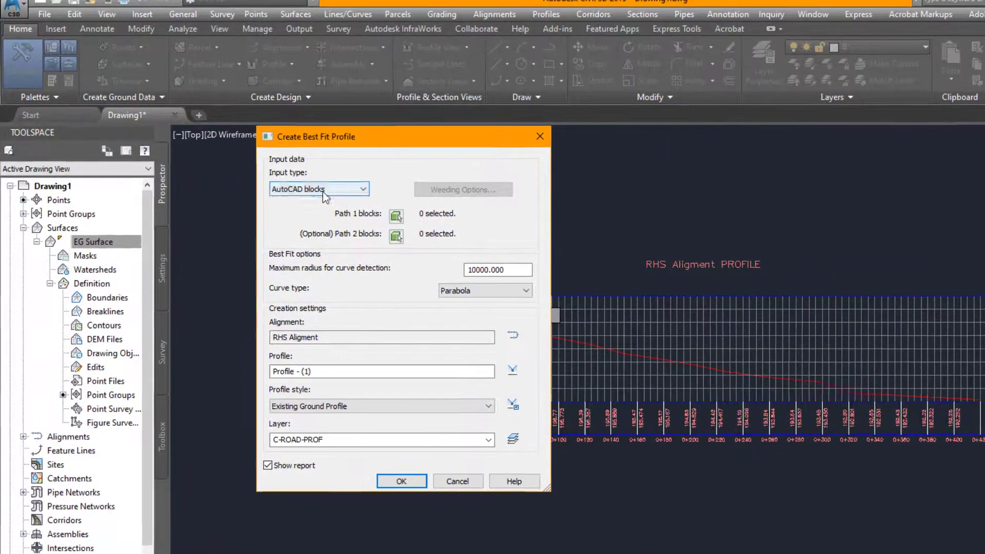
click(354, 201)
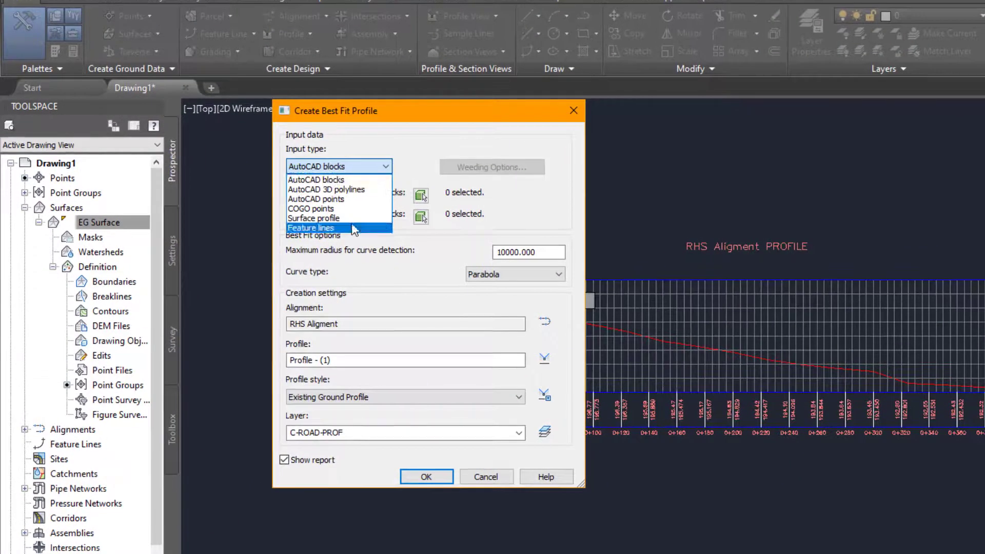
click(352, 220)
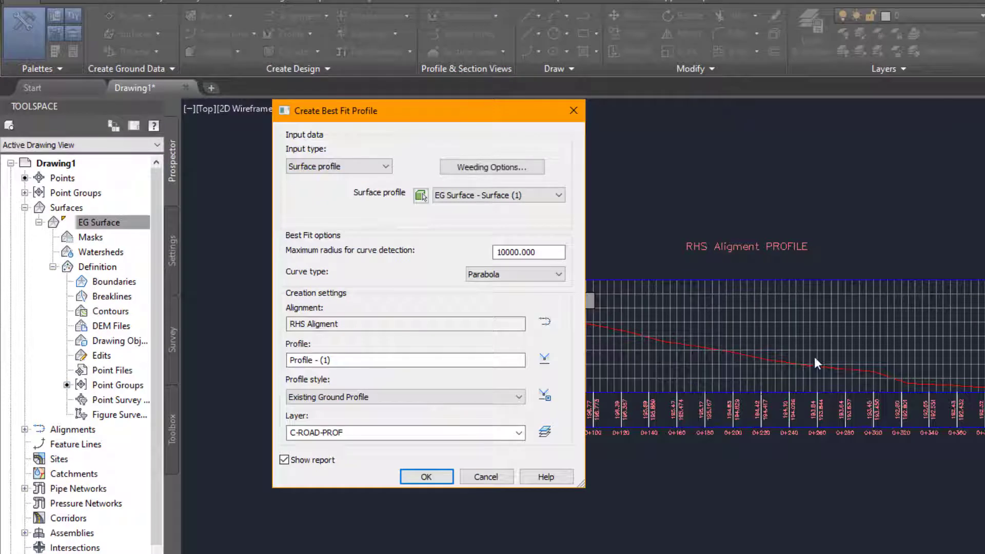
click(479, 198)
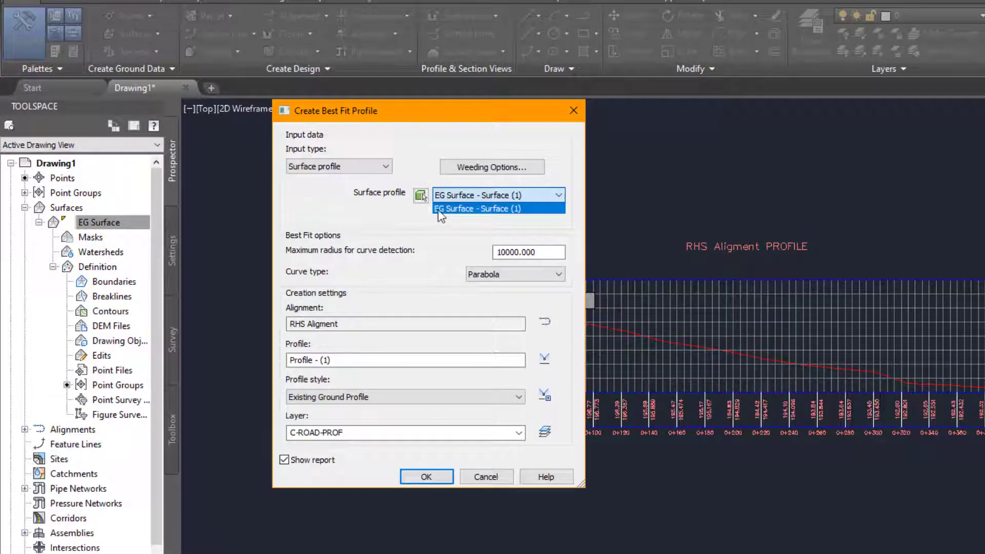
click(438, 209)
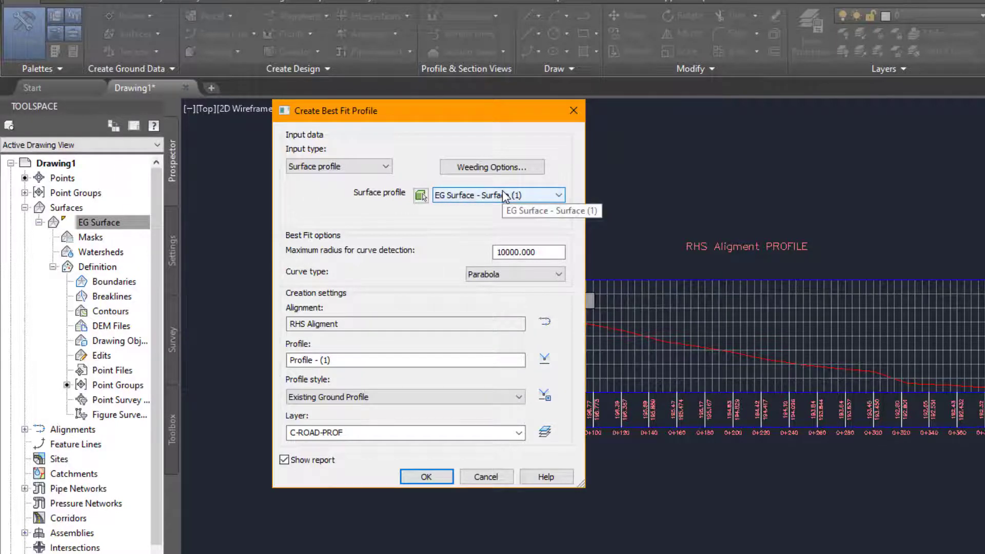
- Name the best fit profile "Design Profile", give it the Design Profile style, and create it with the report option kept on
drag(352, 358, 244, 348)
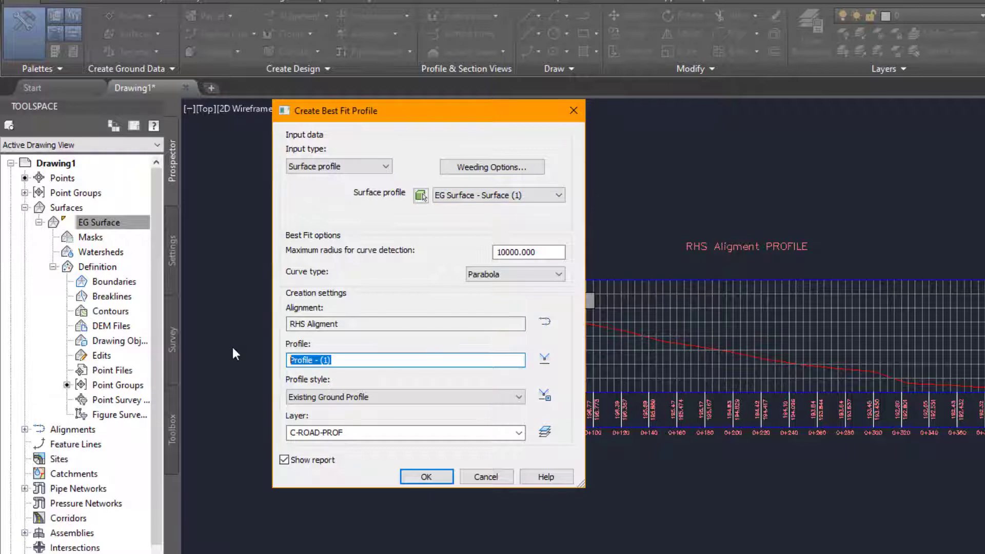
text(De)
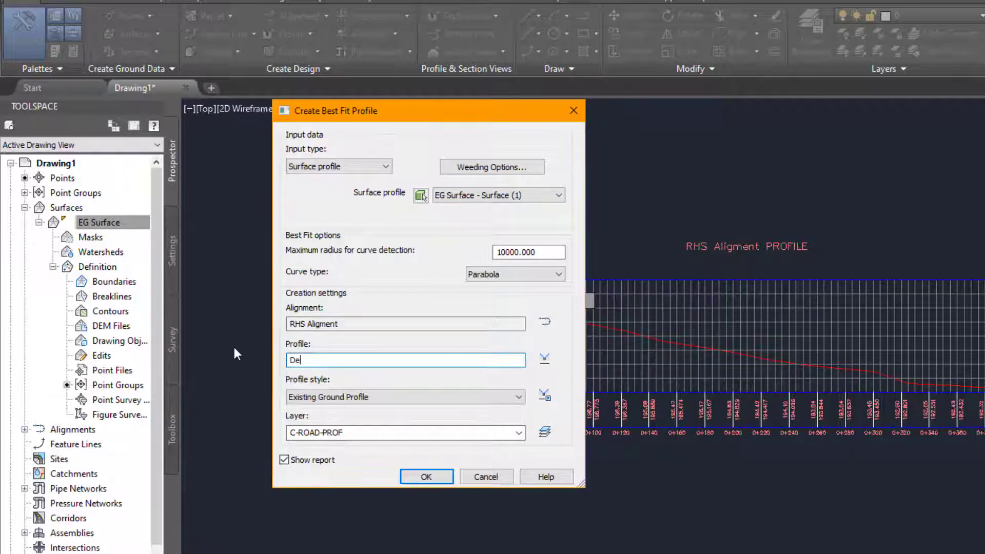
text(sign Profile)
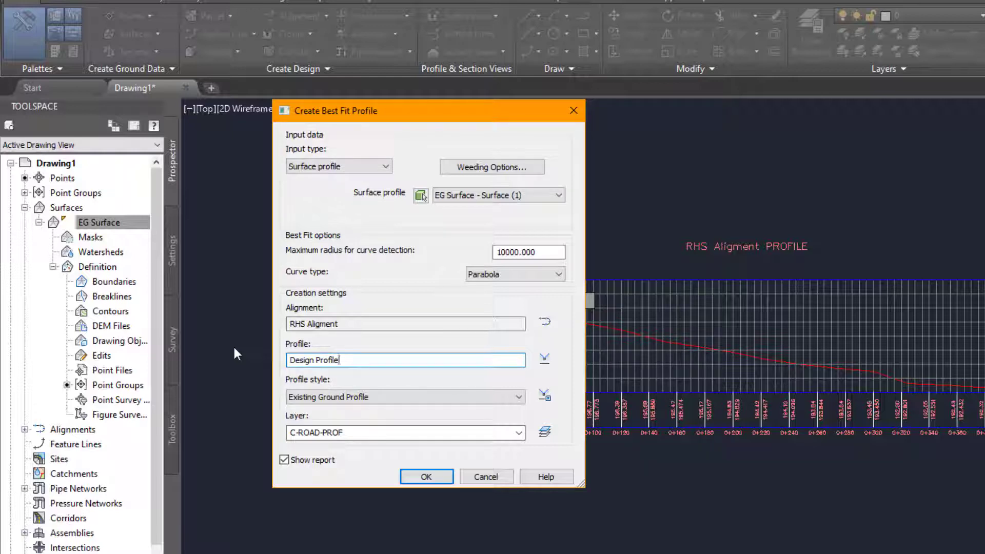
click(375, 397)
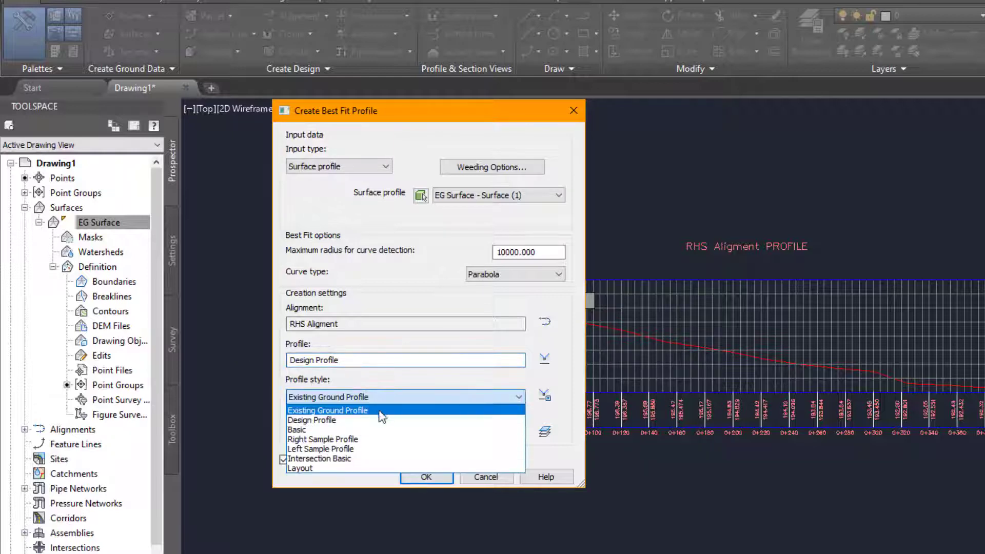
click(354, 421)
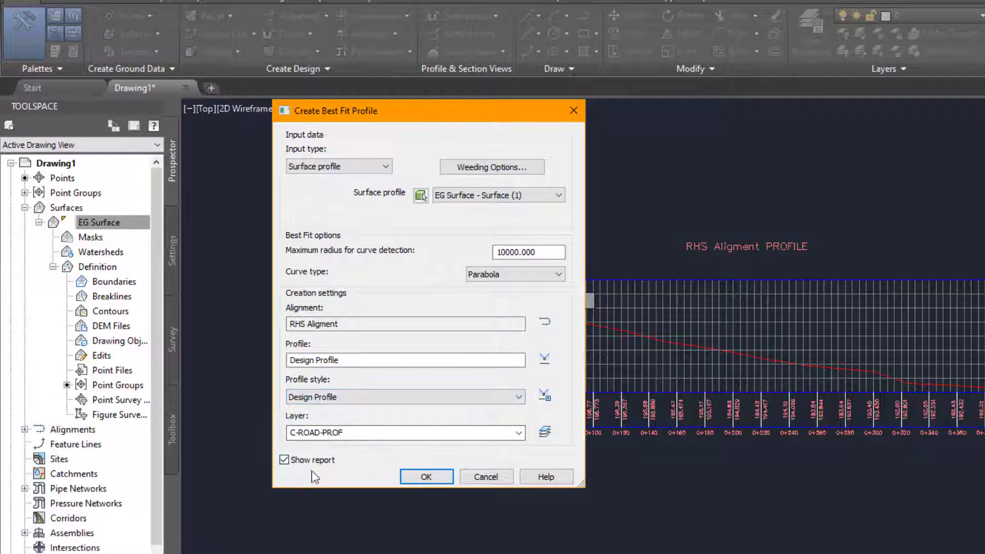
click(414, 476)
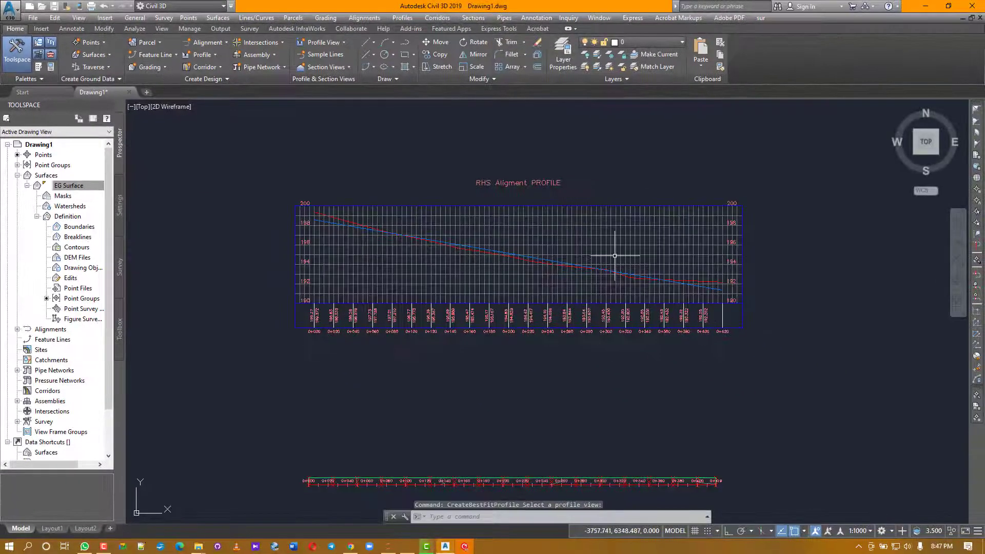
- Compare the best fit design line with the red existing ground line along the full profile view
scroll(552, 265, up, 2)
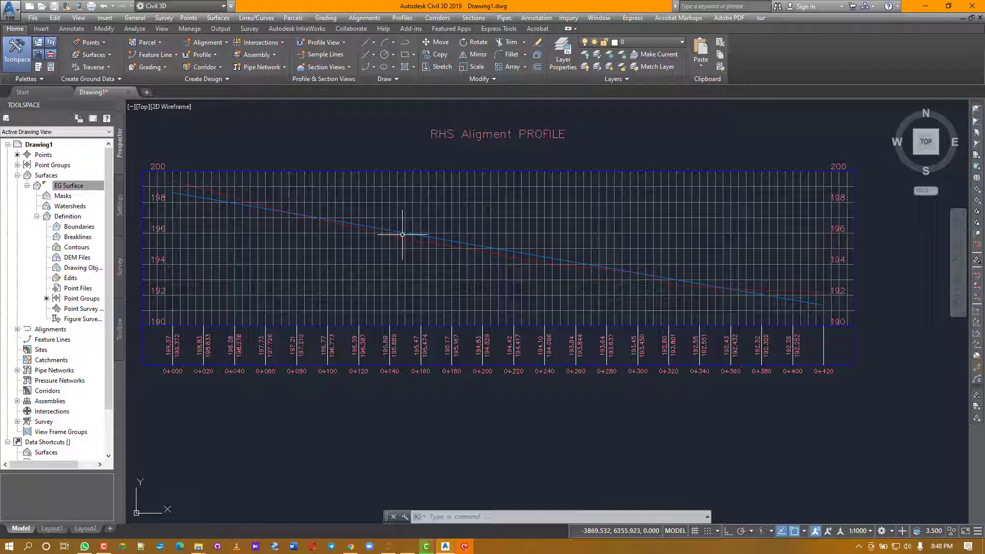
scroll(630, 270, down, 2)
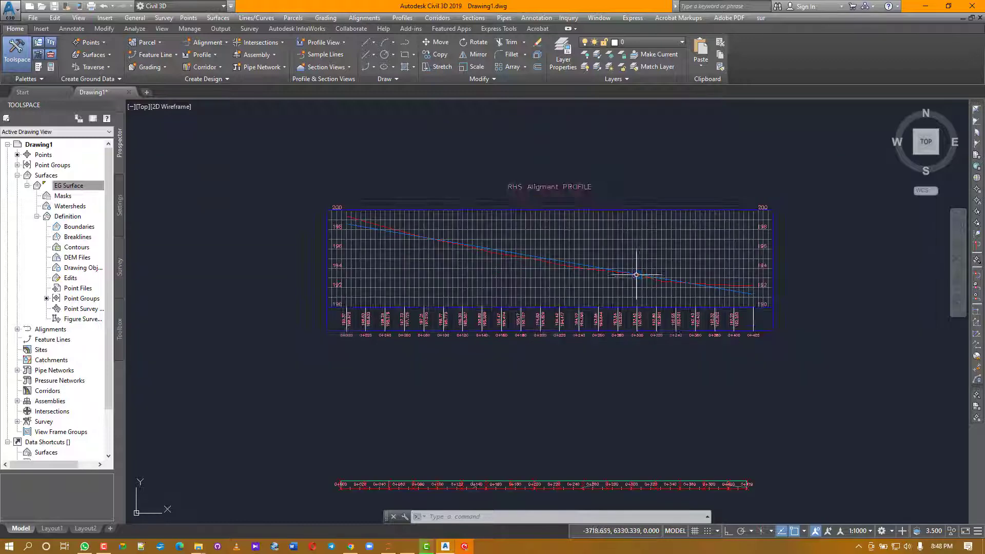
scroll(549, 260, up, 2)
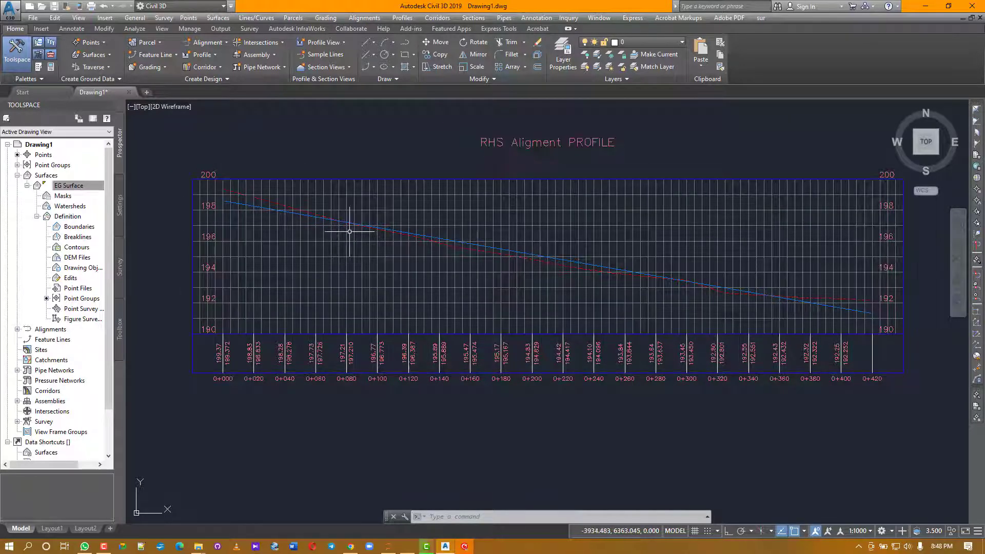
scroll(340, 227, down, 4)
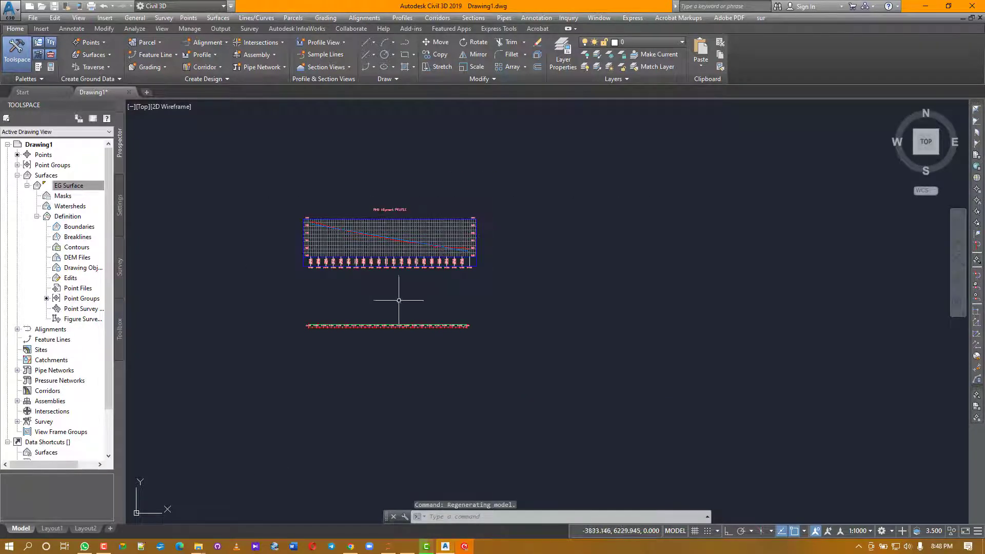
scroll(413, 275, up, 2)
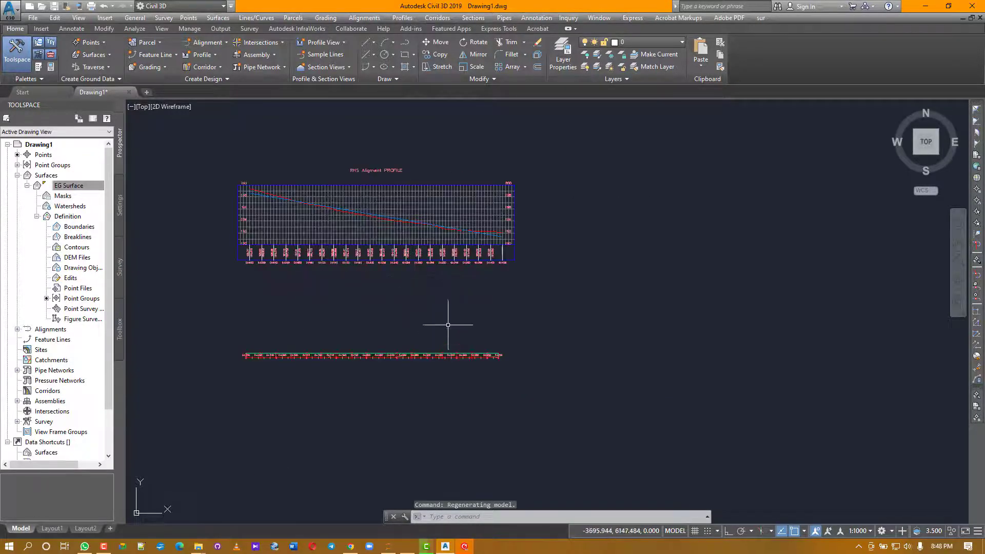
scroll(263, 155, up, 2)
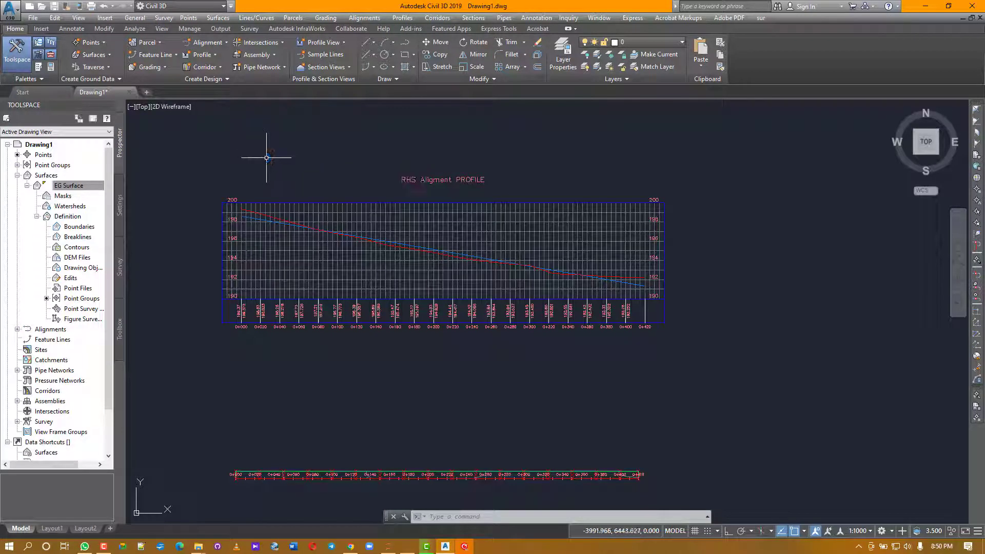
- Remove the blue best fit design profile from the RHS profile view
scroll(359, 235, up, 2)
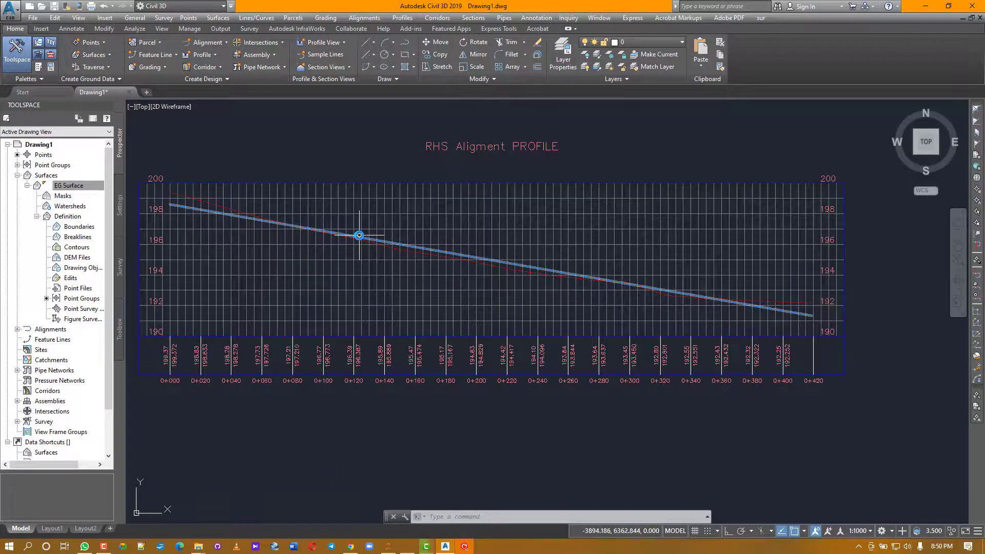
click(359, 234)
scroll(359, 234, up, 2)
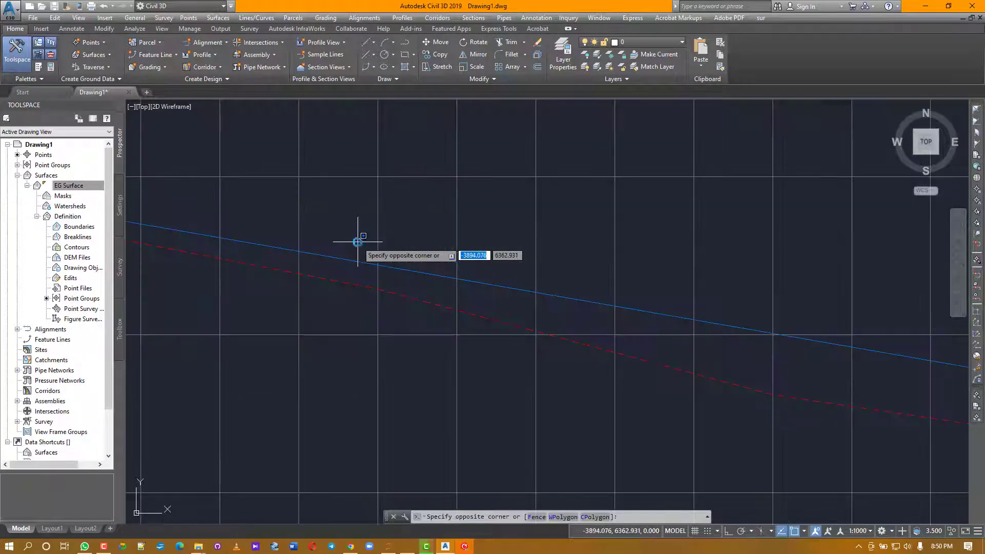
click(346, 249)
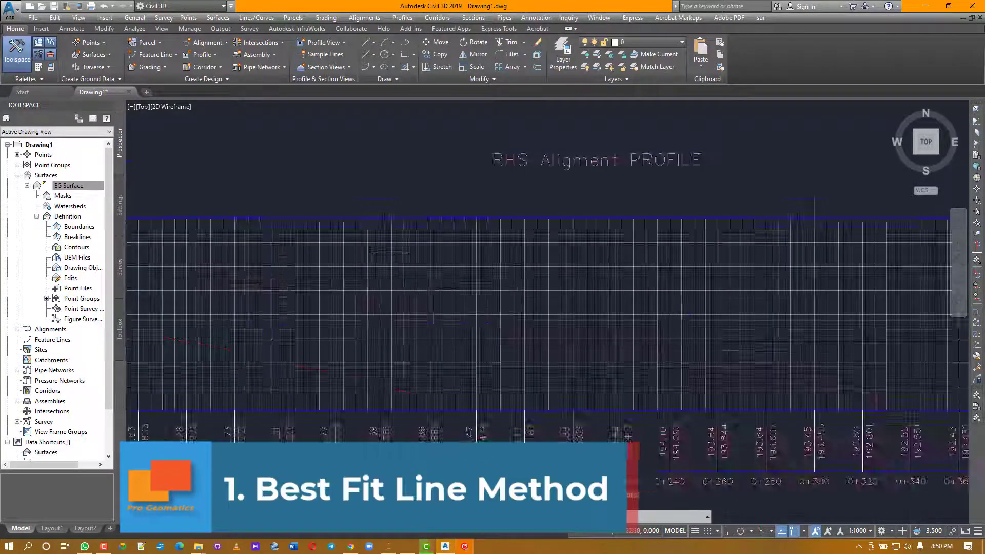
- Draw a straight line along the ground profile from its start at station 0+000 to about station 0+265
scroll(393, 255, down, 4)
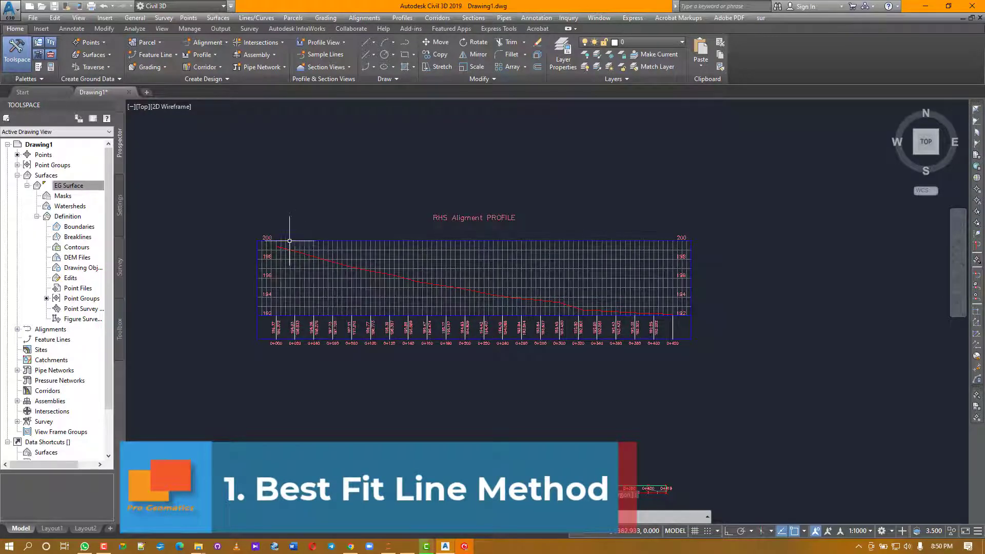
scroll(688, 339, up, 1)
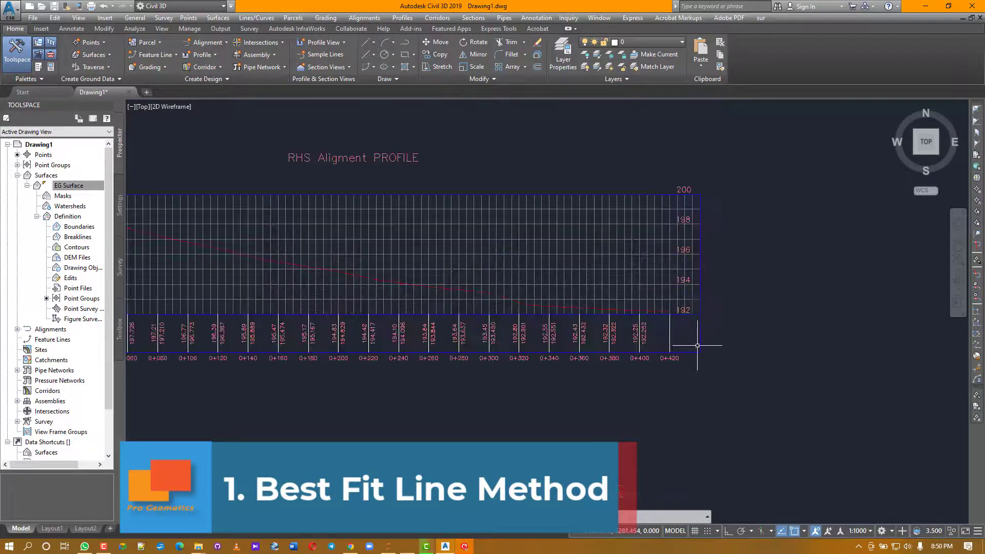
scroll(625, 331, down, 1)
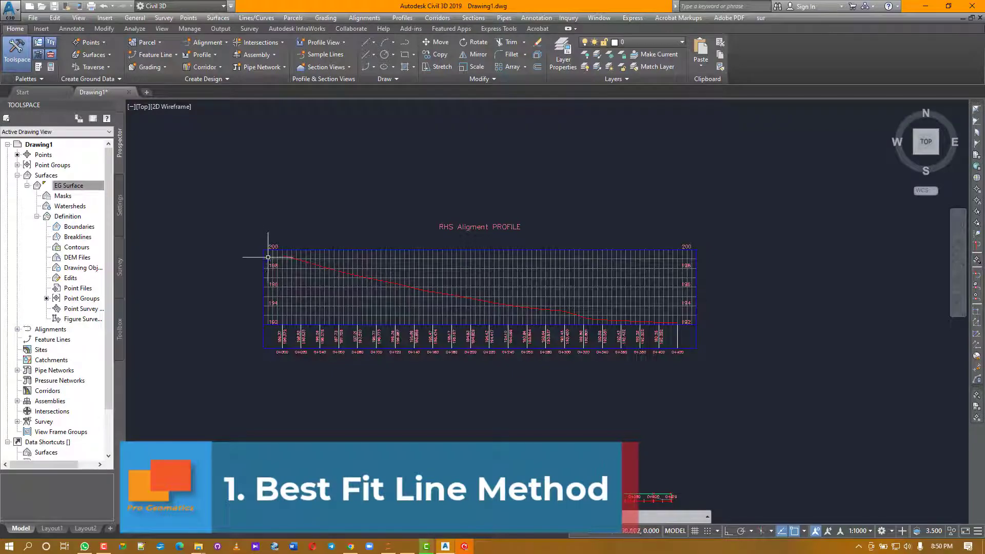
scroll(279, 263, up, 2)
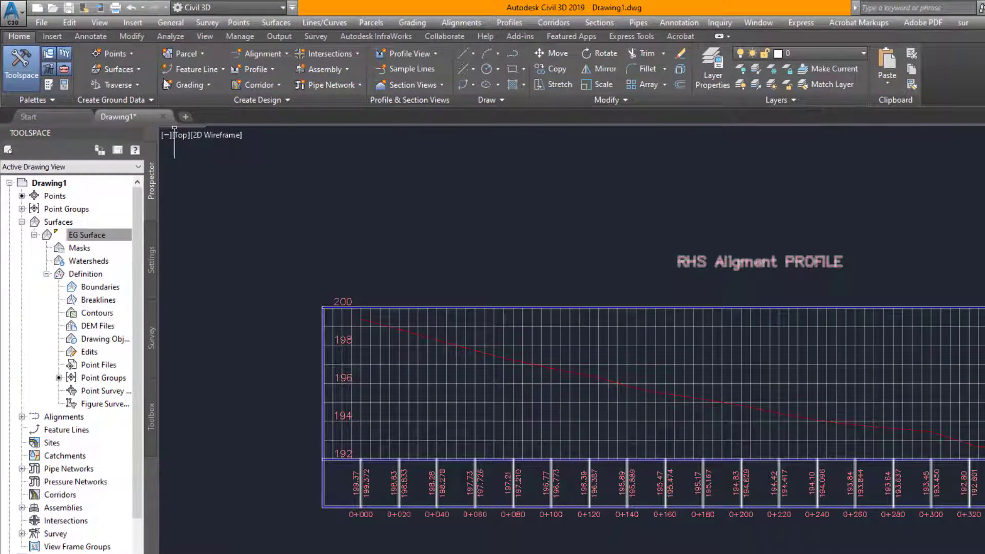
click(464, 53)
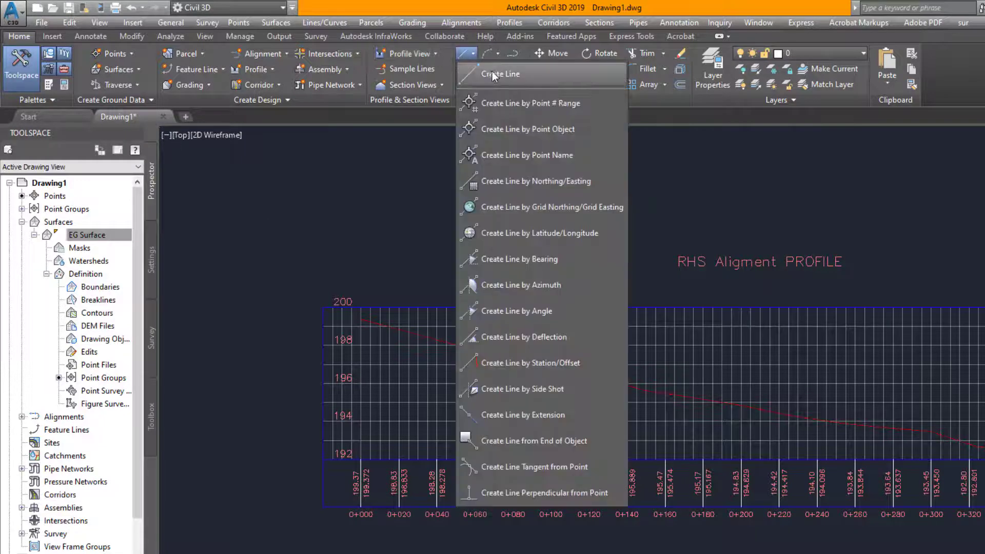
click(491, 74)
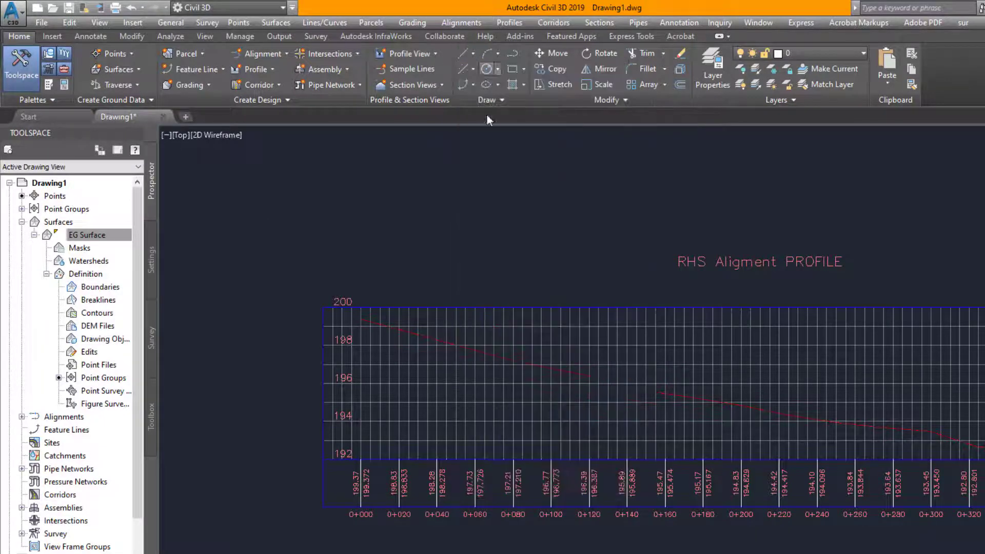
click(361, 319)
scroll(523, 362, down, 4)
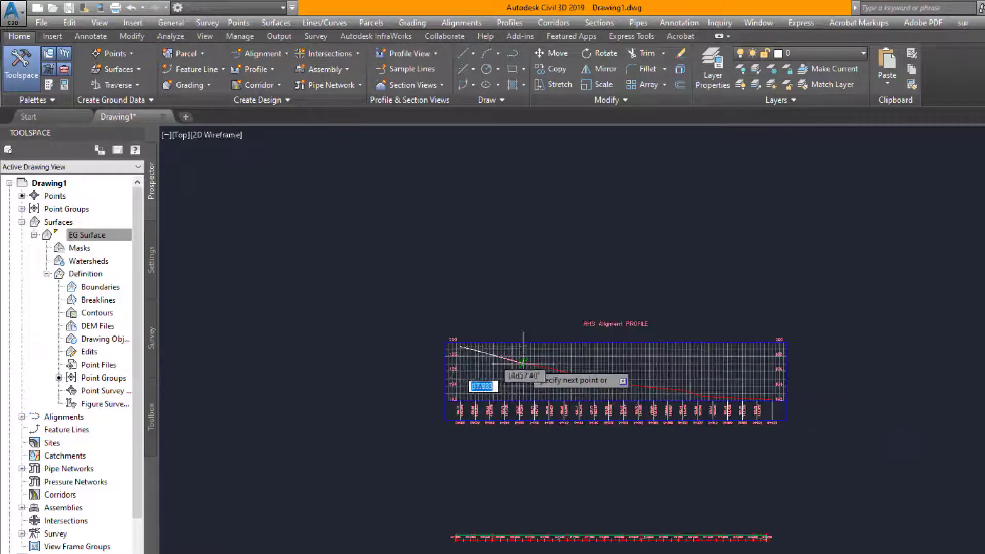
scroll(708, 402, up, 6)
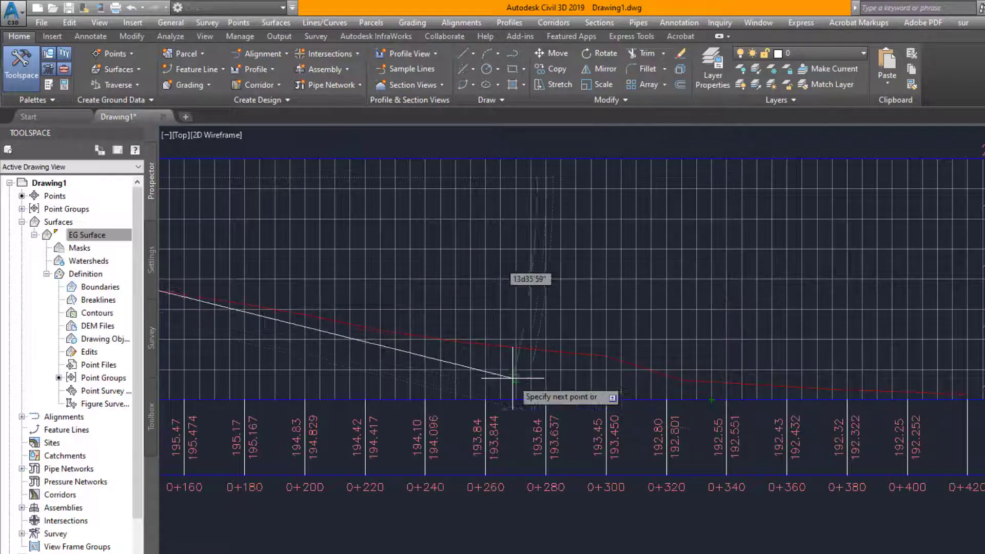
click(506, 353)
key(Return)
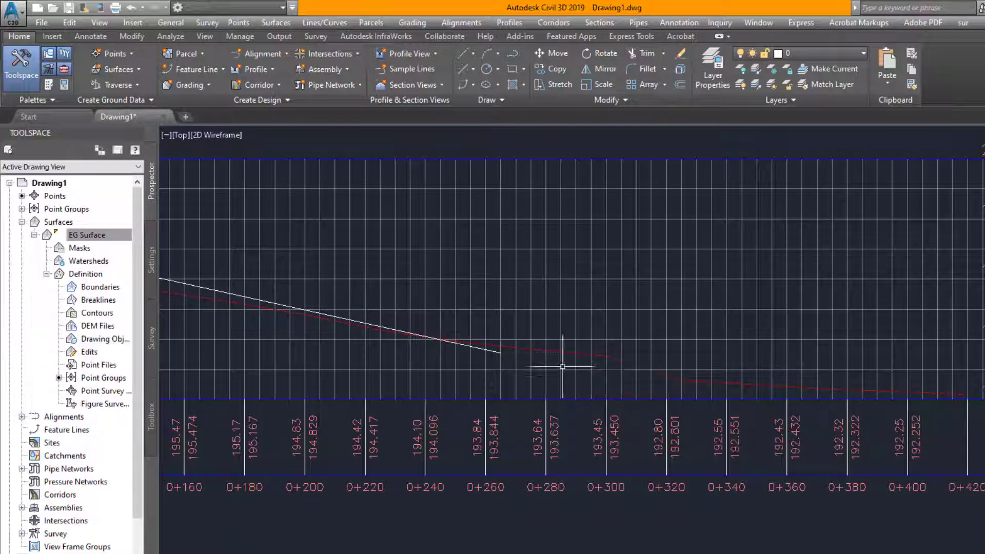
- Draw a second straight line from the ground profile's end at station 0+420 back to about station 0+138
scroll(714, 374, down, 4)
key(Return)
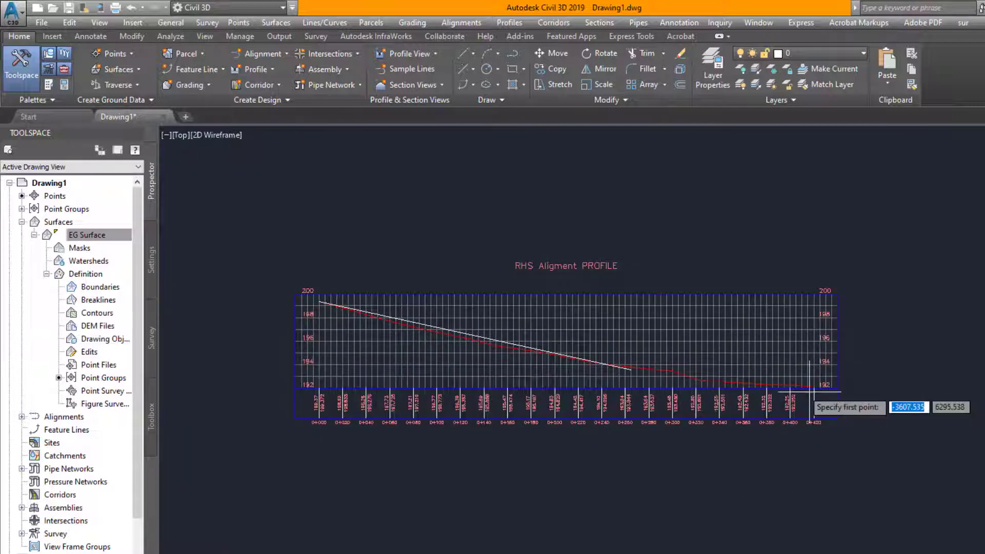
scroll(816, 391, up, 6)
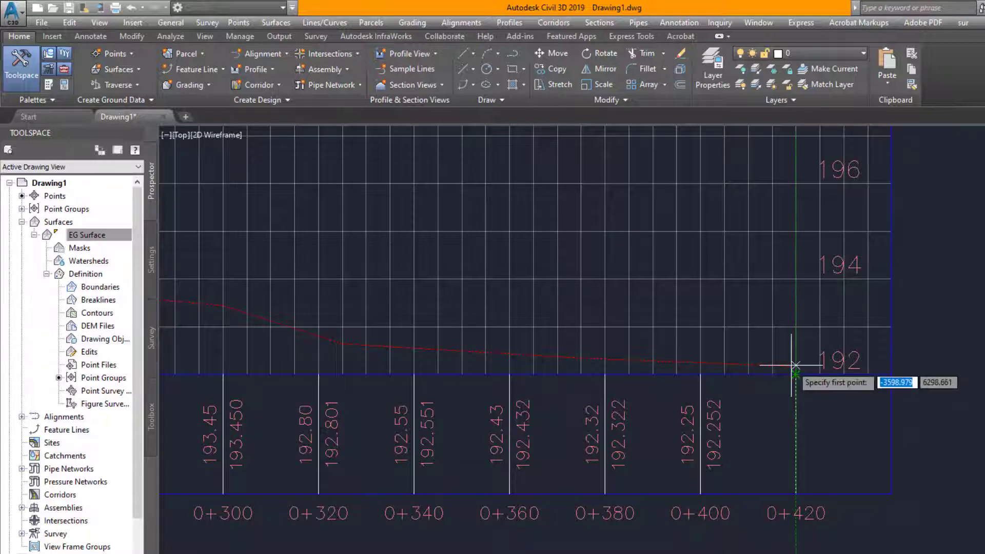
click(794, 365)
scroll(794, 365, down, 4)
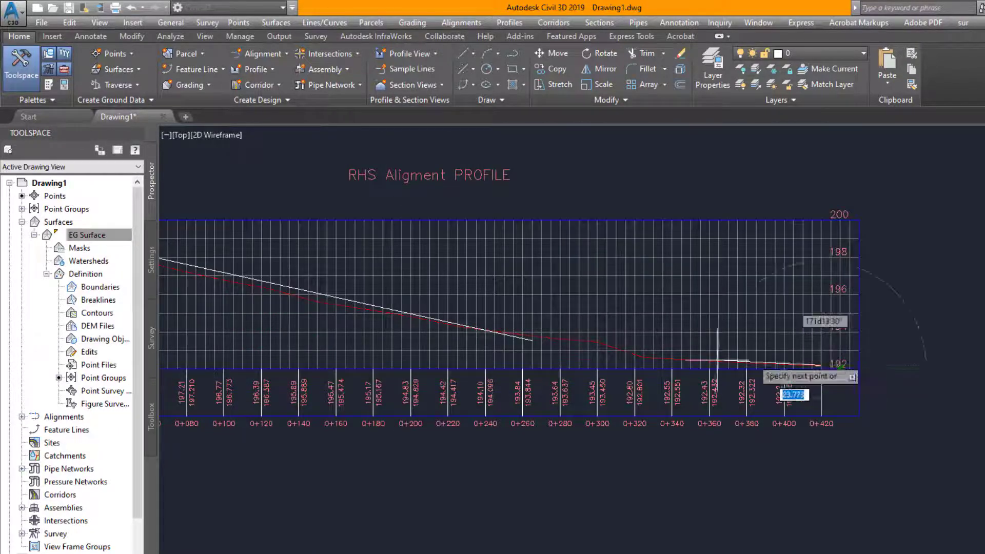
scroll(359, 306, up, 4)
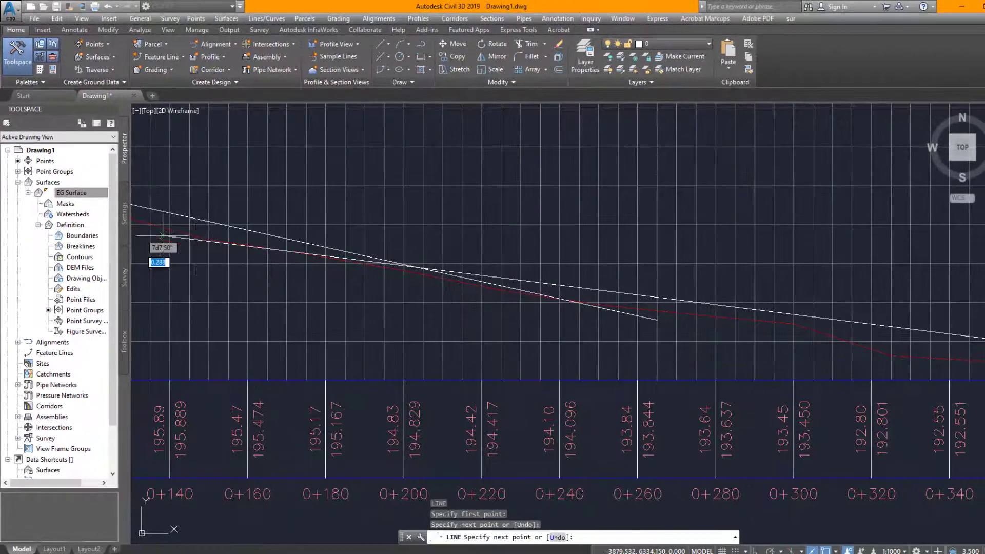
click(162, 236)
key(Return)
- Stretch the lower end of the line starting at 0+000 back to the red ground line at about station 0+145
scroll(617, 291, down, 2)
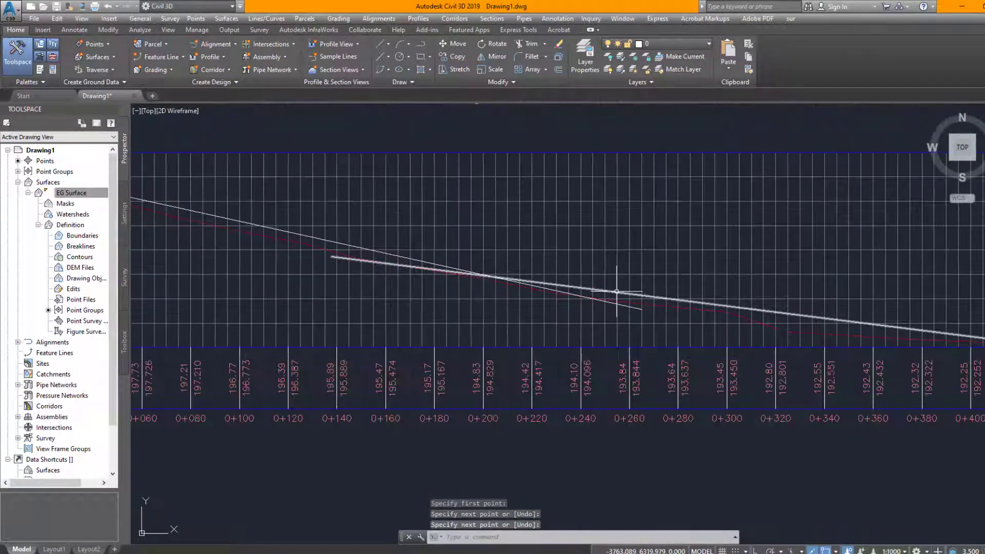
scroll(583, 307, down, 3)
scroll(563, 293, up, 3)
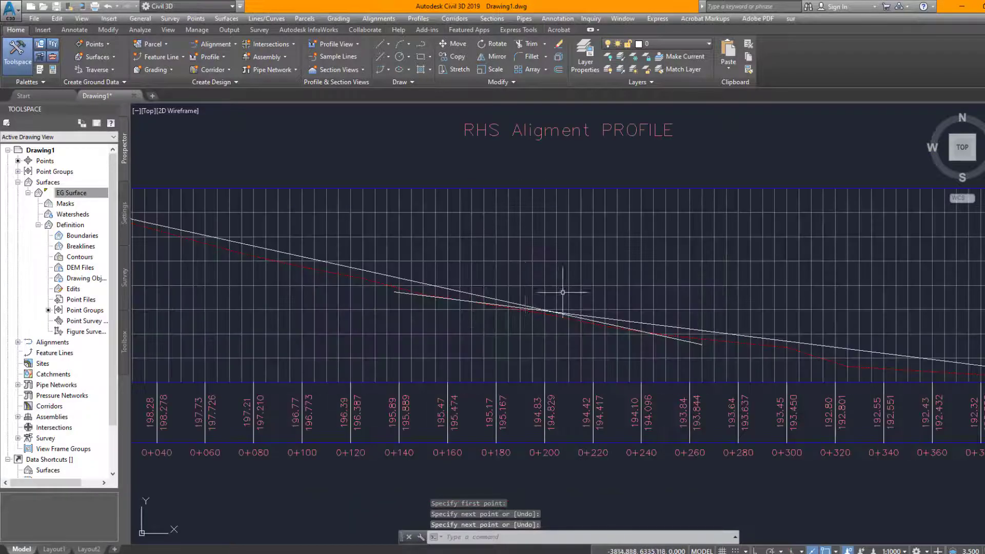
click(700, 343)
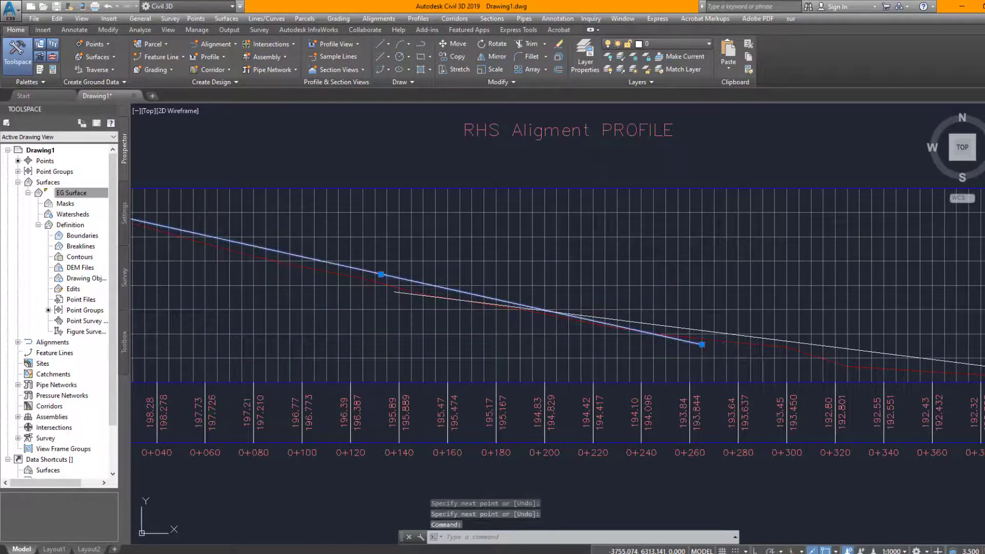
click(701, 344)
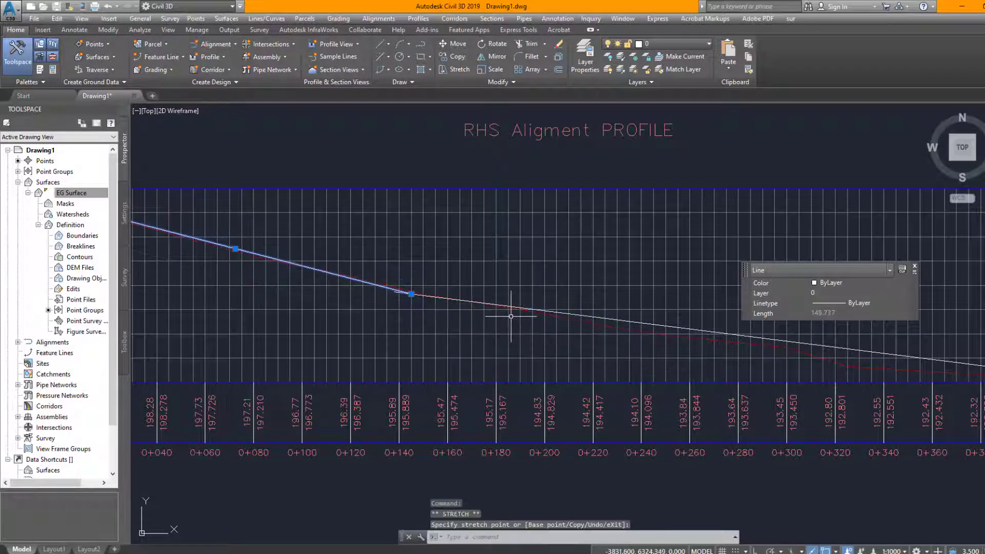
scroll(511, 316, down, 4)
scroll(437, 296, up, 4)
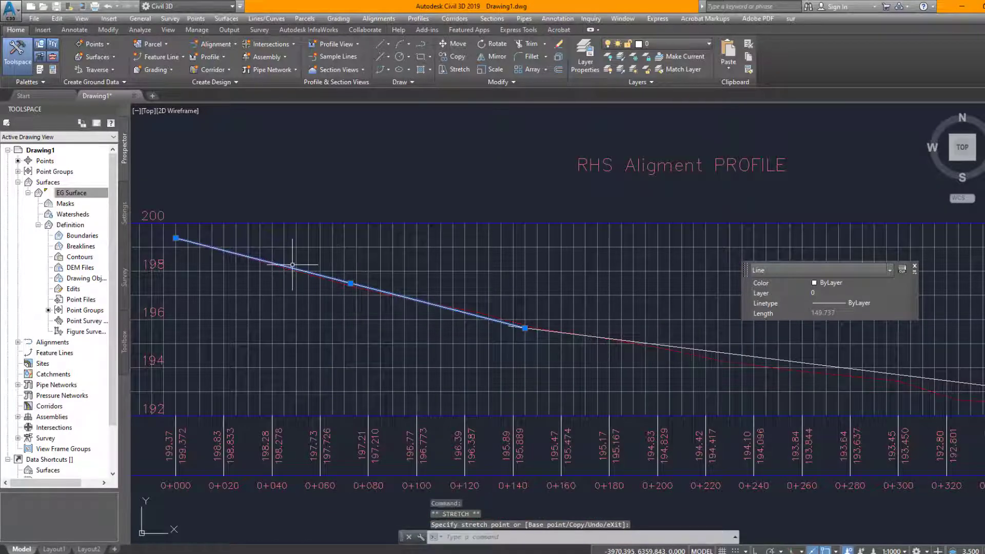
scroll(519, 322, up, 3)
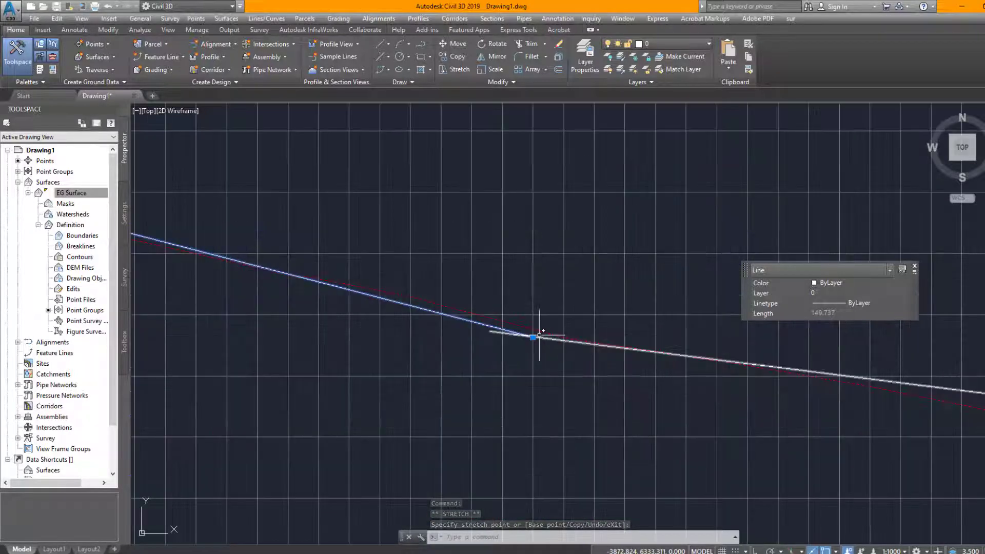
scroll(540, 335, up, 2)
click(527, 338)
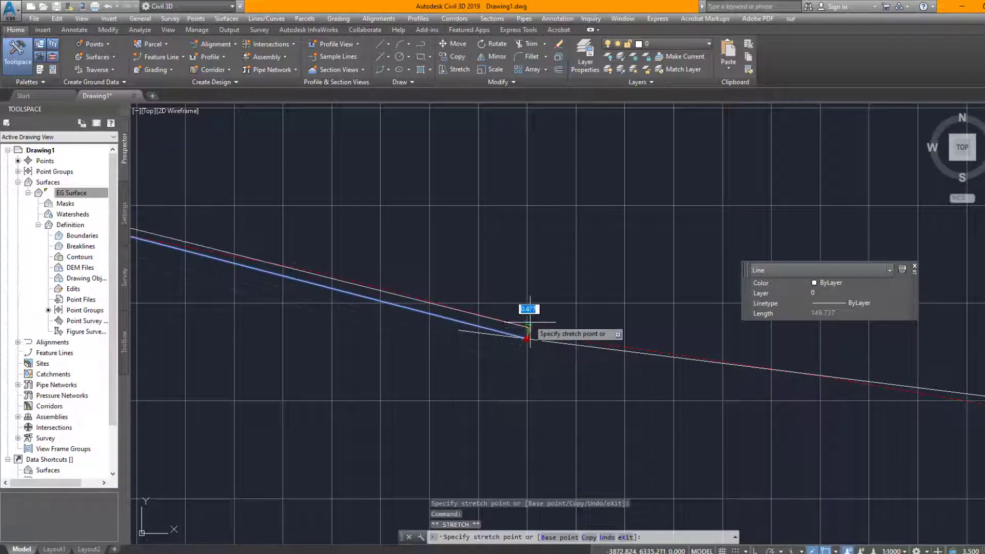
click(526, 326)
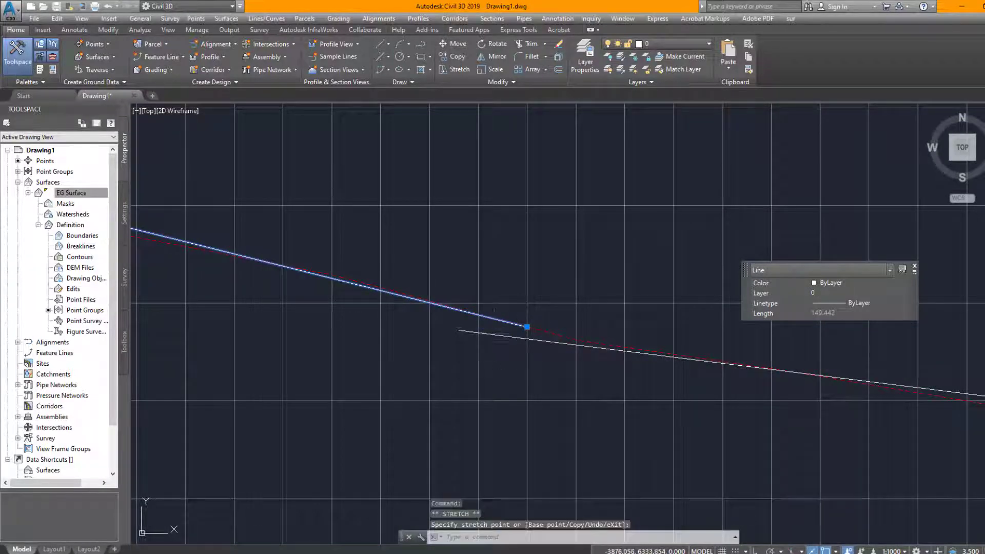
- Stretch the upper end of the second line to meet the first line at about station 0+142
click(487, 333)
click(458, 330)
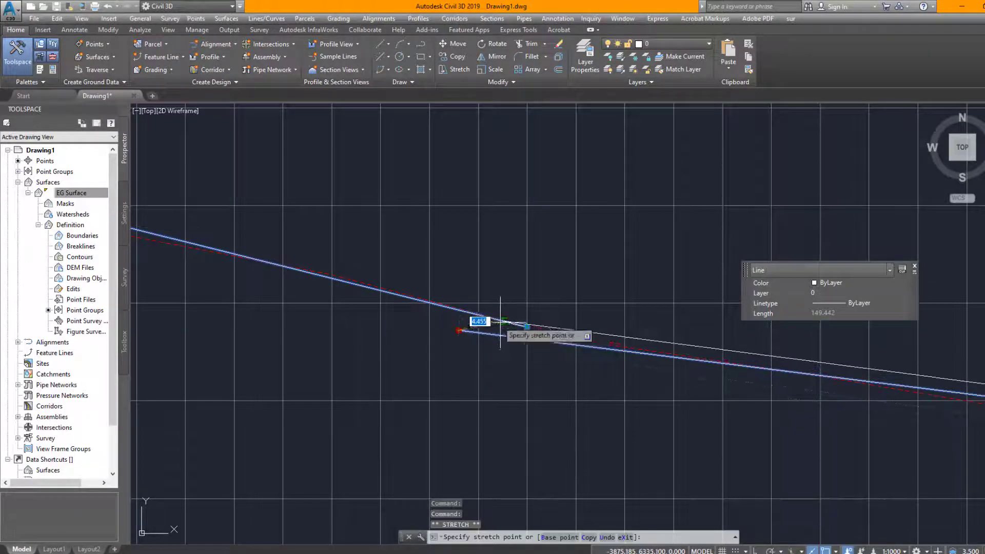
scroll(500, 323, up, 5)
click(485, 315)
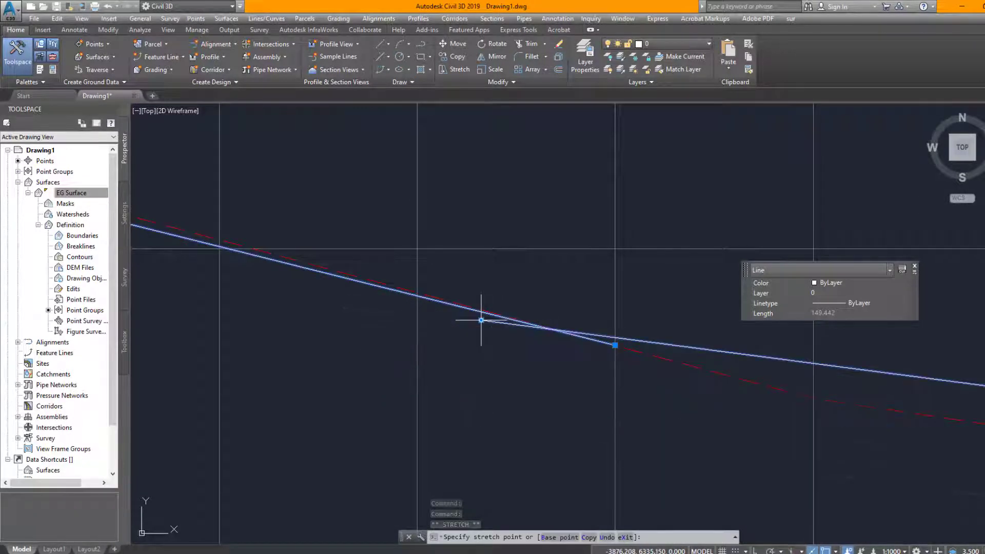
- Stretch the lower end of the first line onward to about station 0+190
scroll(485, 323, down, 3)
scroll(486, 332, down, 4)
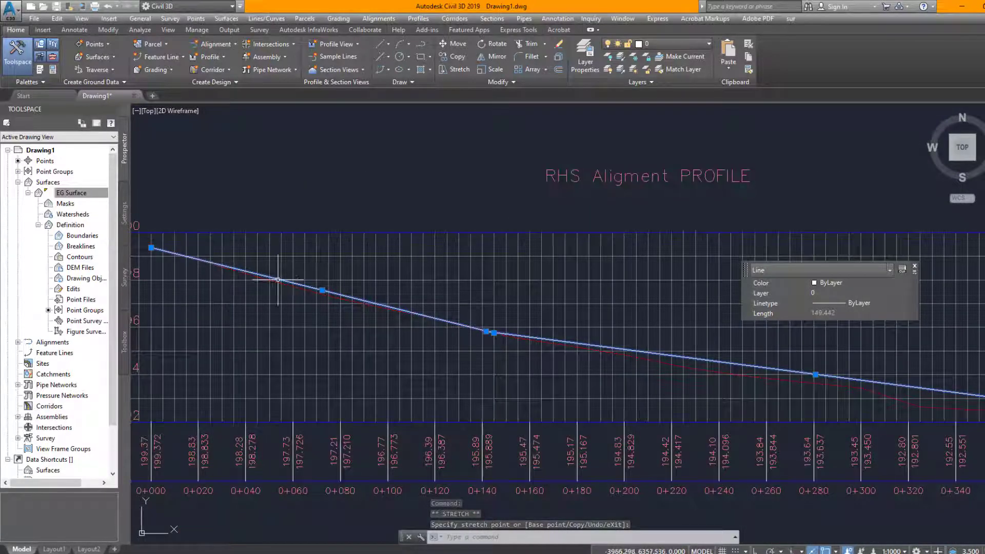
scroll(815, 373, down, 1)
scroll(792, 372, down, 1)
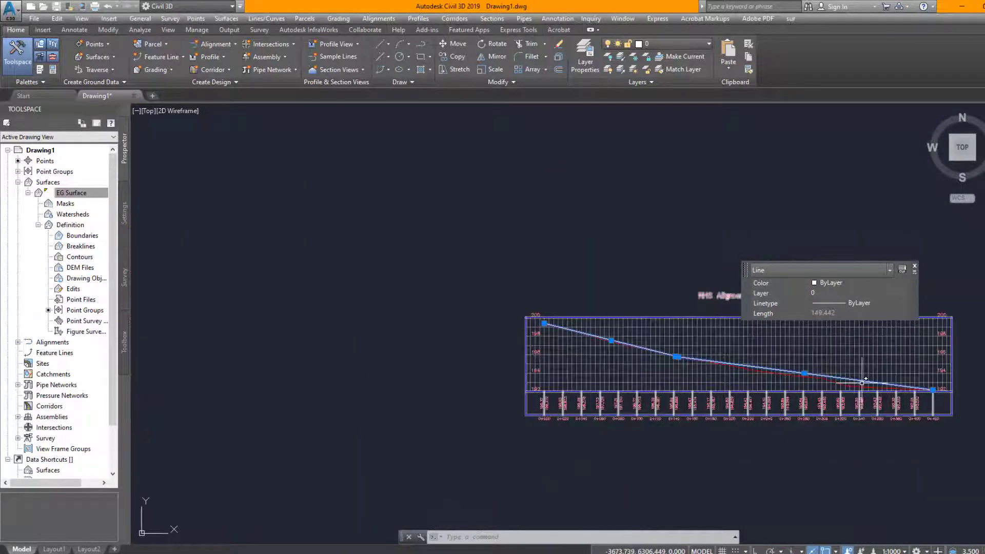
scroll(930, 391, up, 3)
click(932, 391)
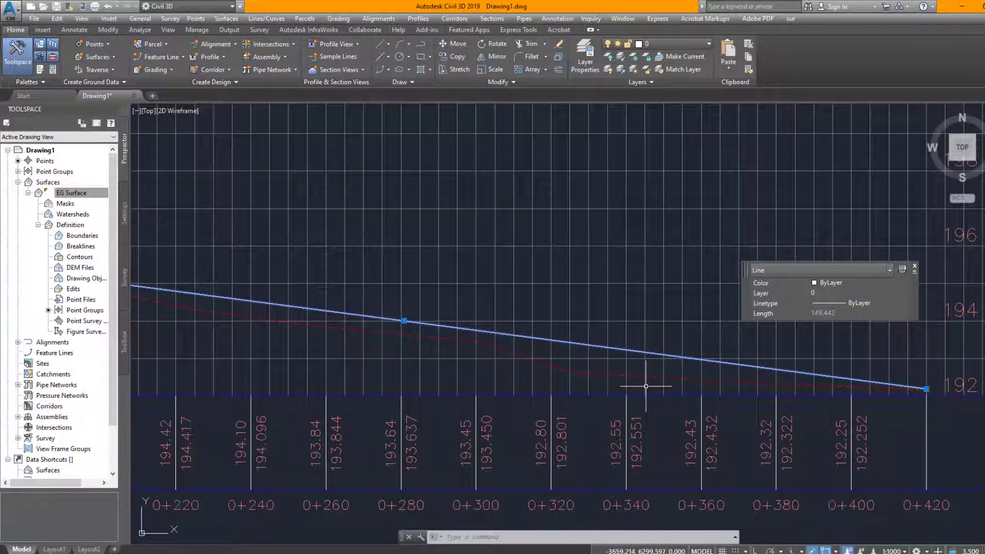
scroll(476, 368, down, 2)
scroll(342, 342, down, 2)
scroll(268, 325, up, 5)
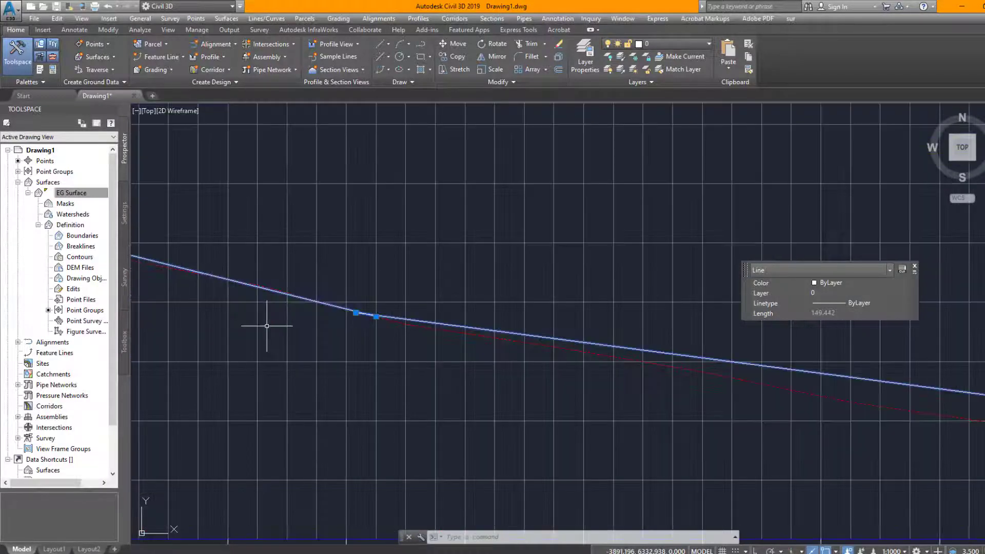
click(420, 311)
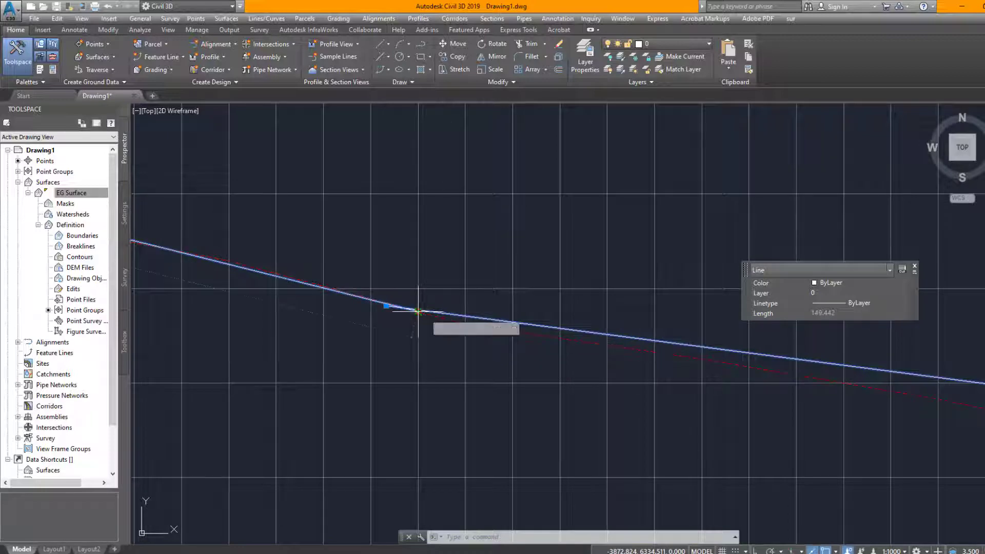
click(836, 402)
- Stretch the upper end of the second line to about station 0+160, just below the first line
scroll(431, 339, down, 2)
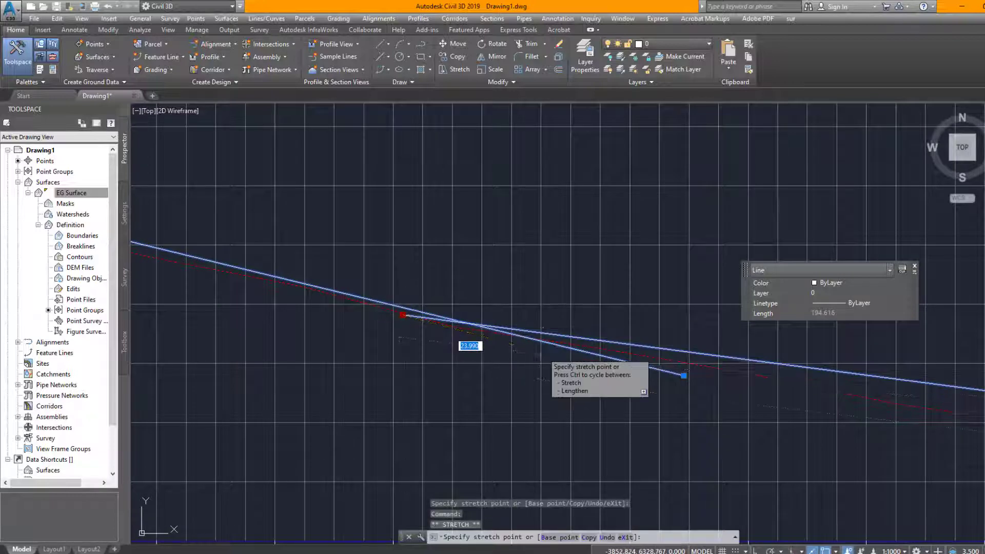
scroll(377, 341, down, 6)
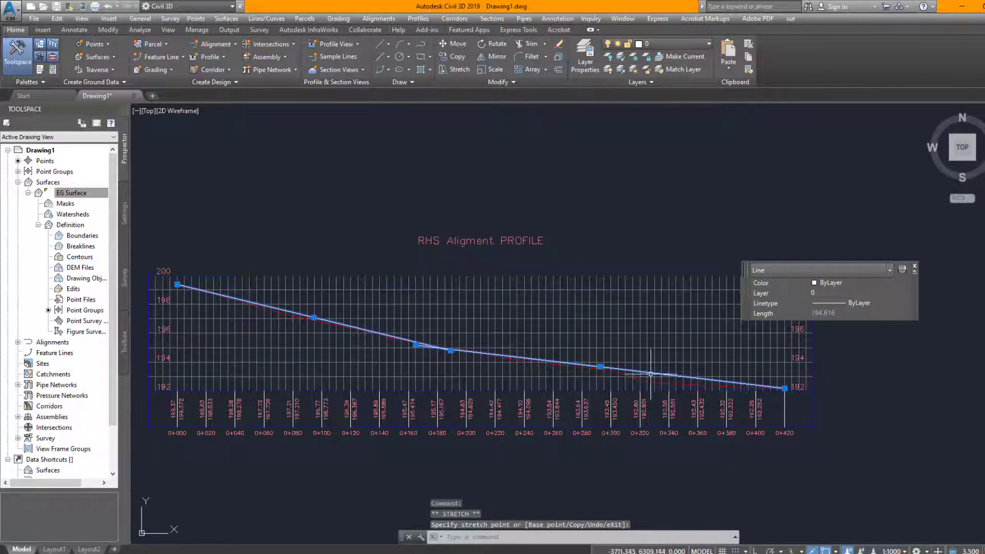
scroll(704, 385, up, 4)
scroll(660, 384, down, 2)
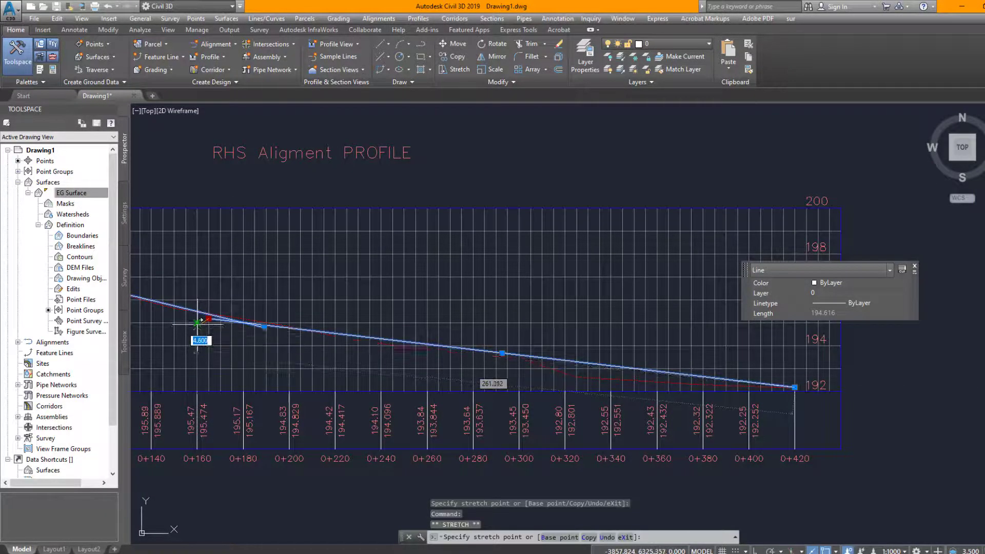
click(197, 322)
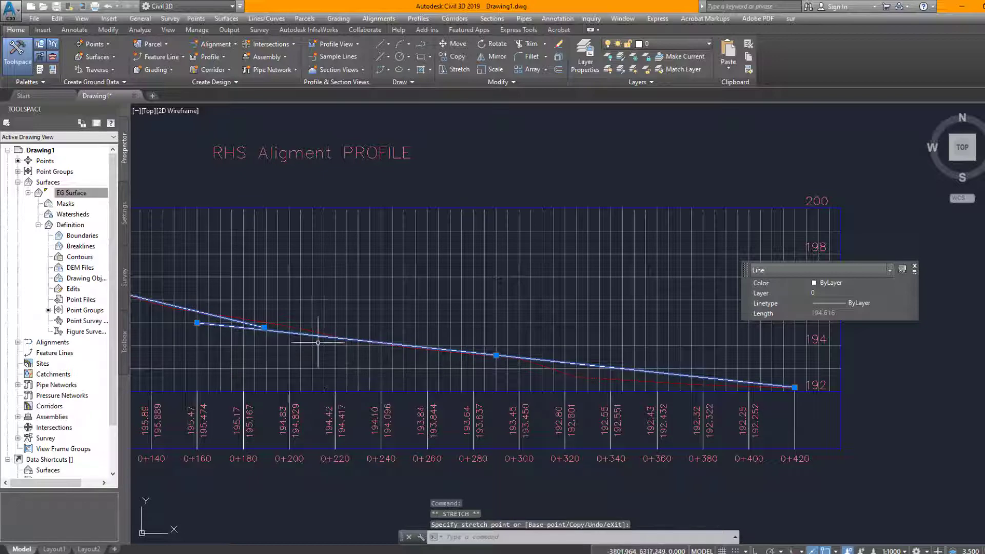
- Extend the first line's lower end to about station 0+205, below the second line
scroll(277, 331, up, 3)
scroll(245, 324, down, 5)
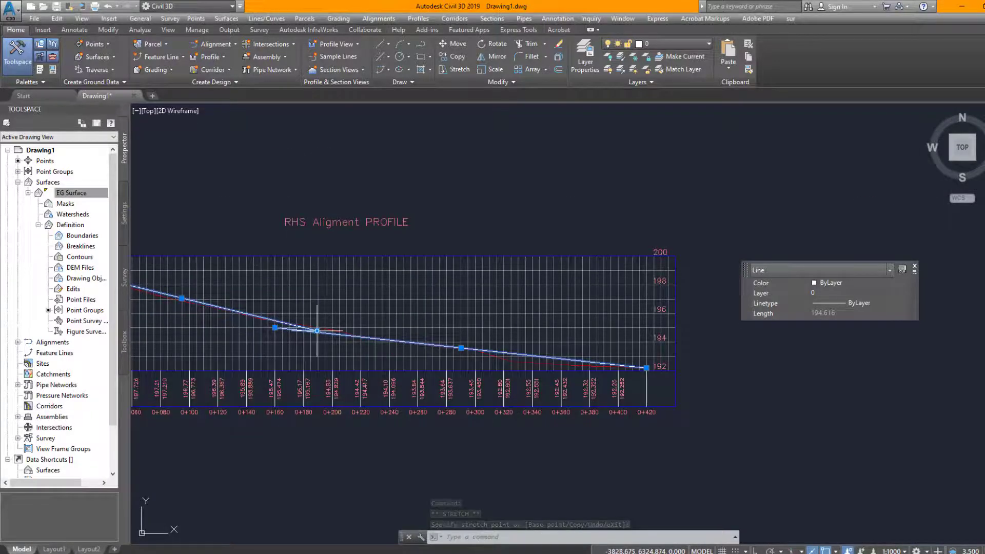
click(317, 331)
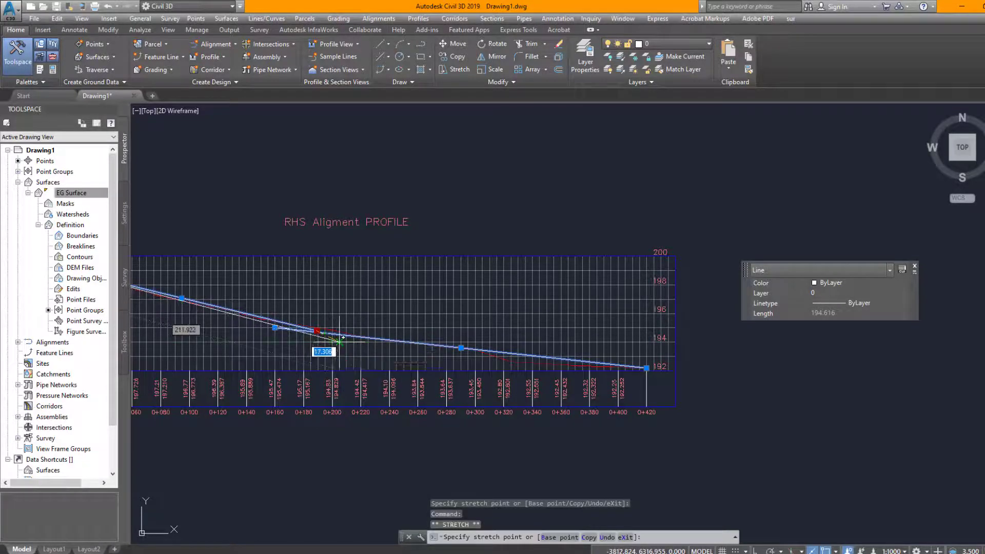
scroll(409, 340, down, 2)
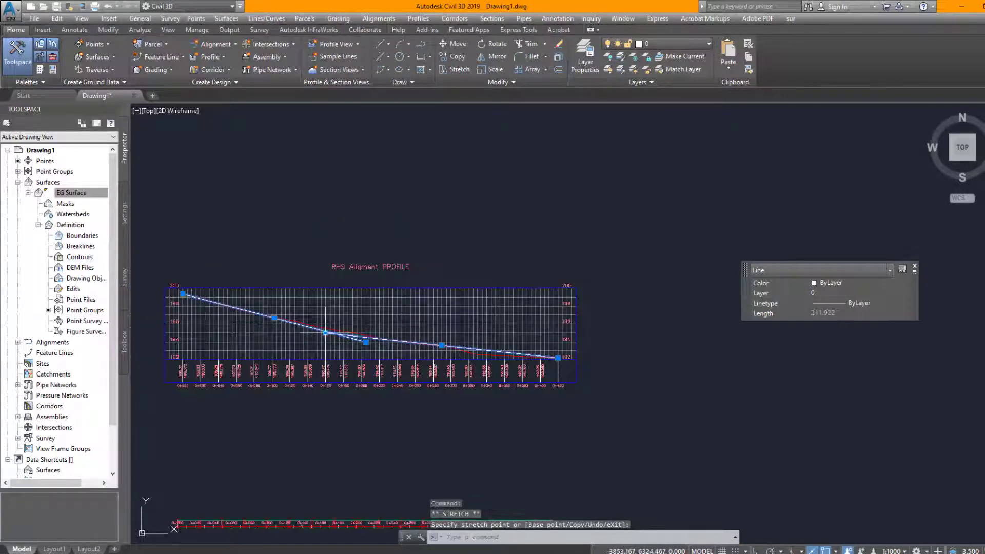
- Stretch the second line's upper end onto the first line at about station 0+185
scroll(227, 320, up, 2)
scroll(291, 340, up, 2)
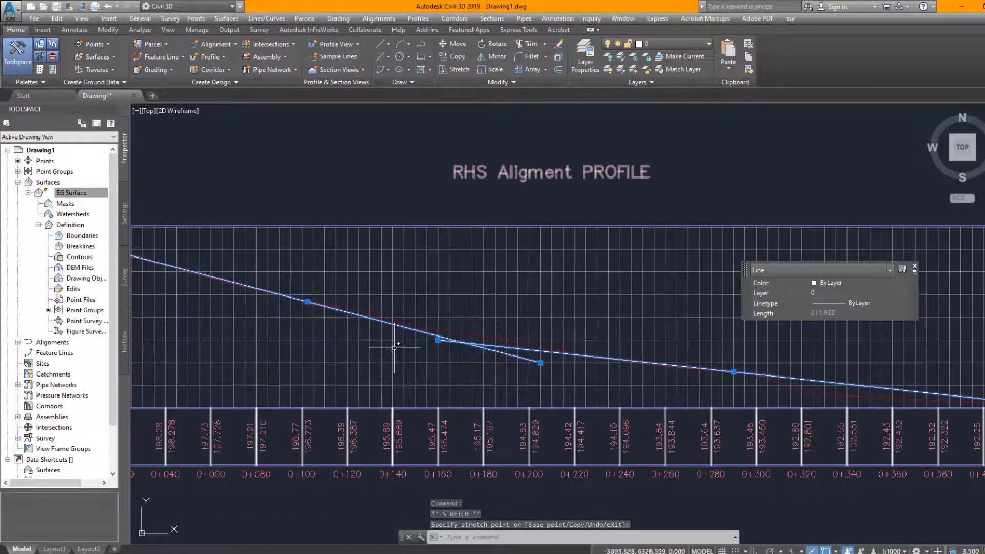
click(439, 340)
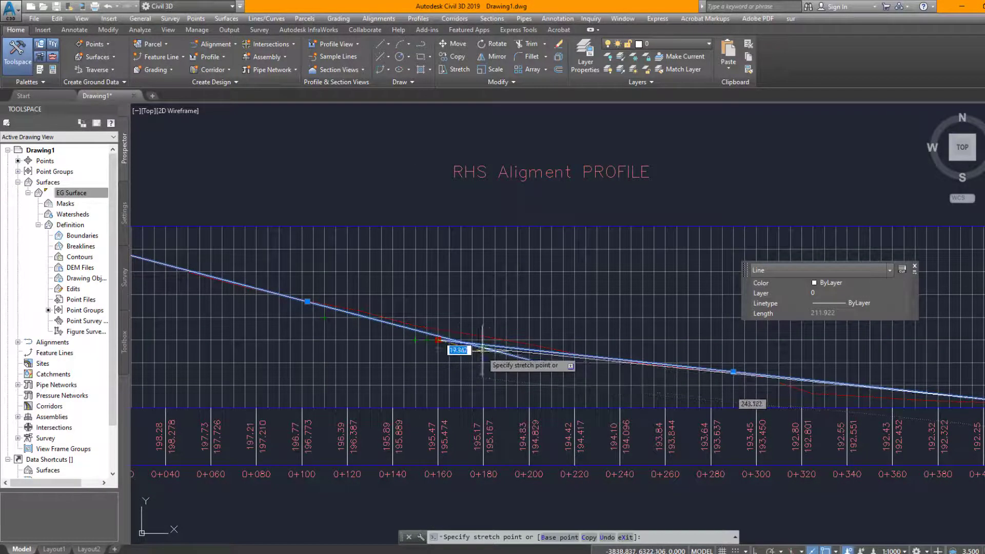
click(529, 371)
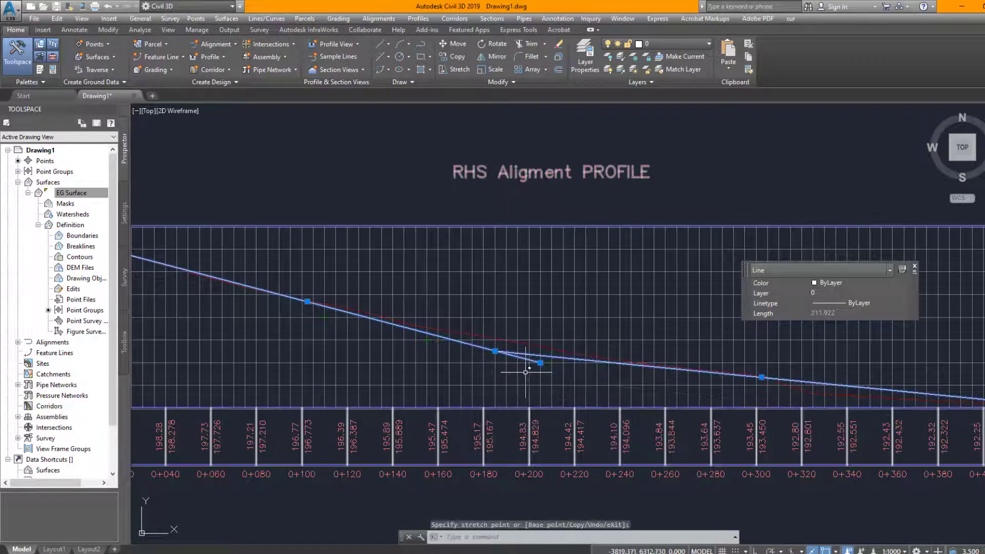
- Pull the first line's lower end back to about station 0+185, just above the second line's upper end
scroll(529, 370, down, 2)
scroll(529, 371, up, 2)
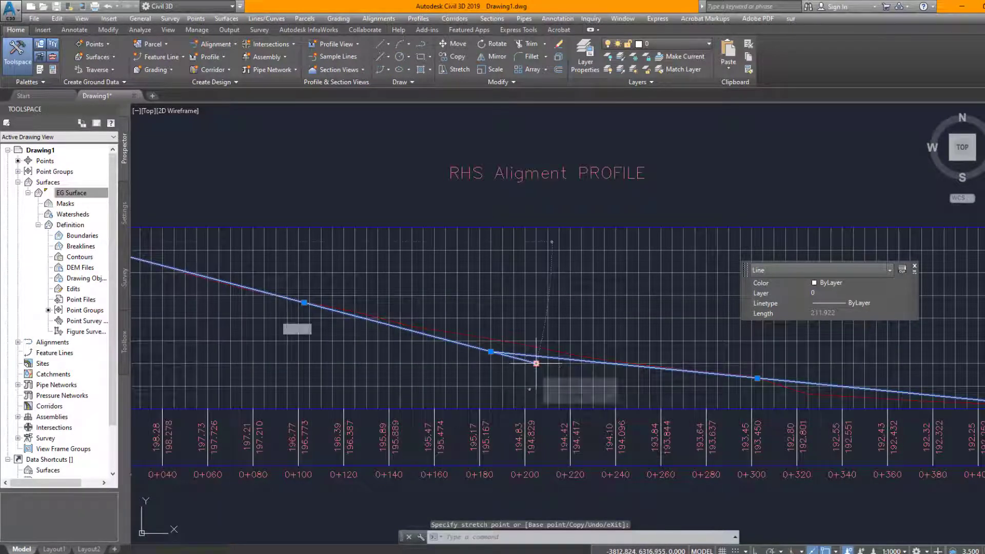
click(536, 362)
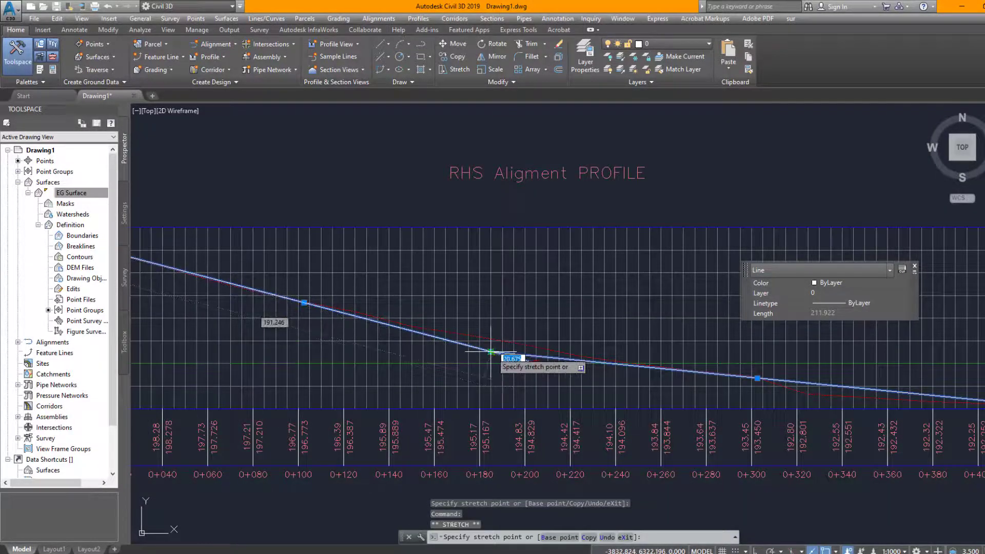
scroll(492, 343, up, 2)
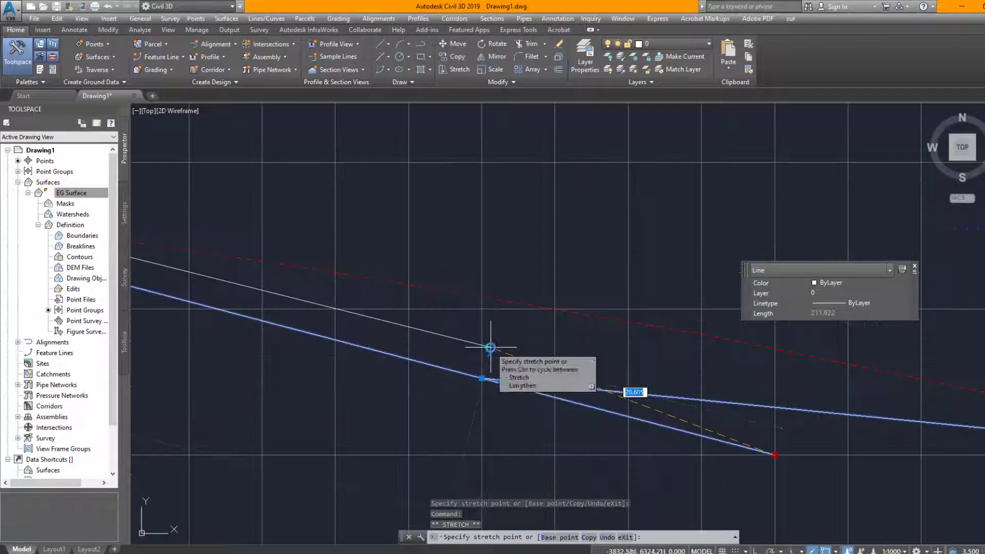
click(494, 349)
scroll(512, 349, down, 2)
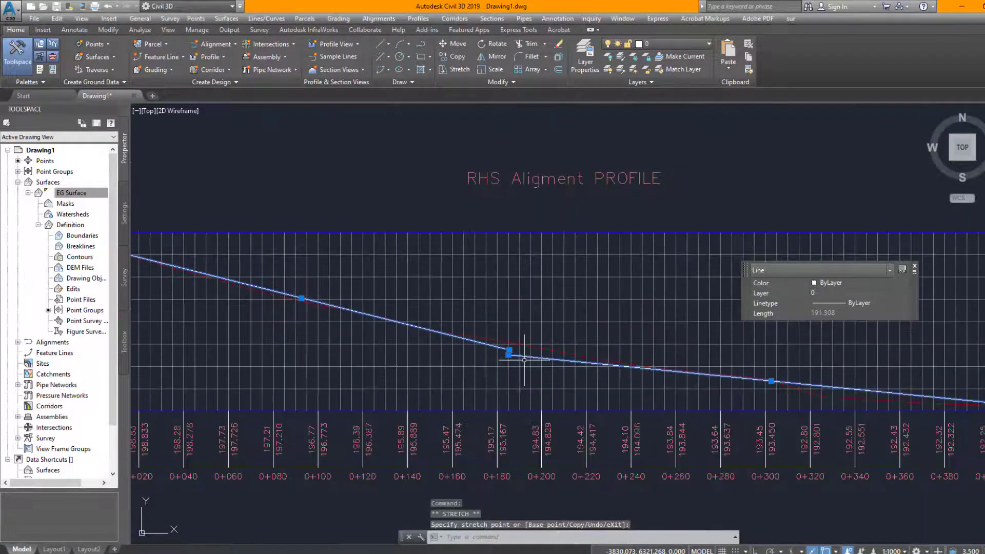
scroll(524, 360, down, 2)
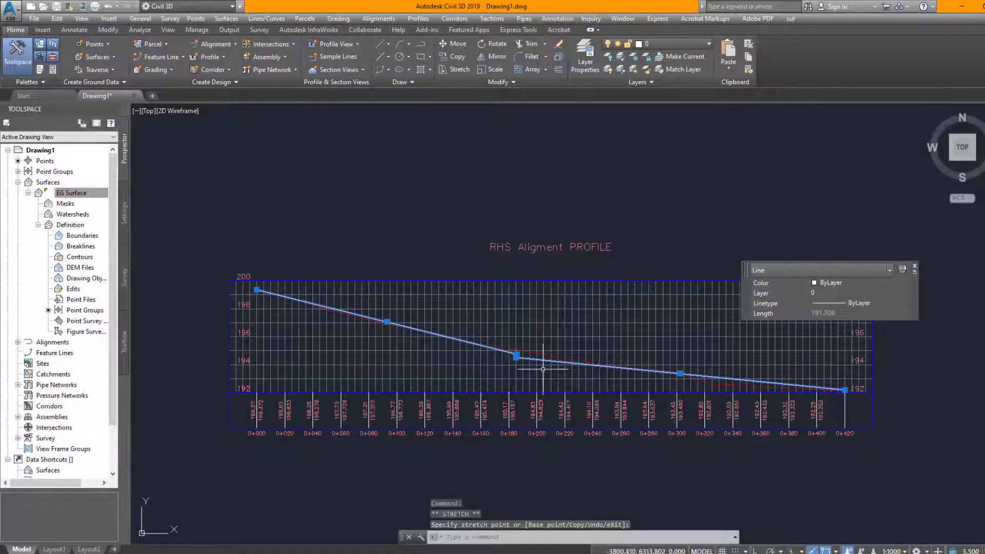
scroll(514, 338, up, 4)
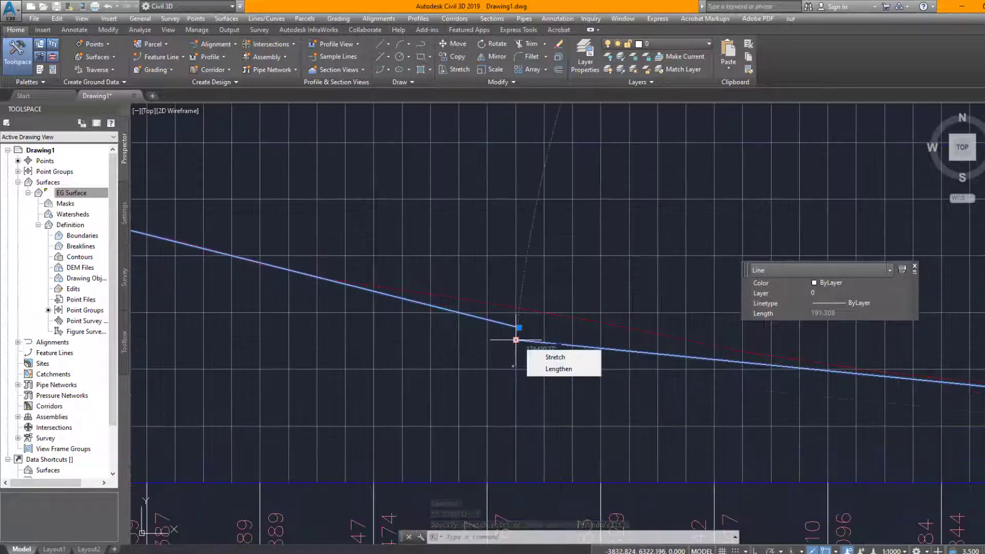
- Join the second grade line's upper end to the first line's lower end at about station 0+185
click(516, 339)
click(516, 339)
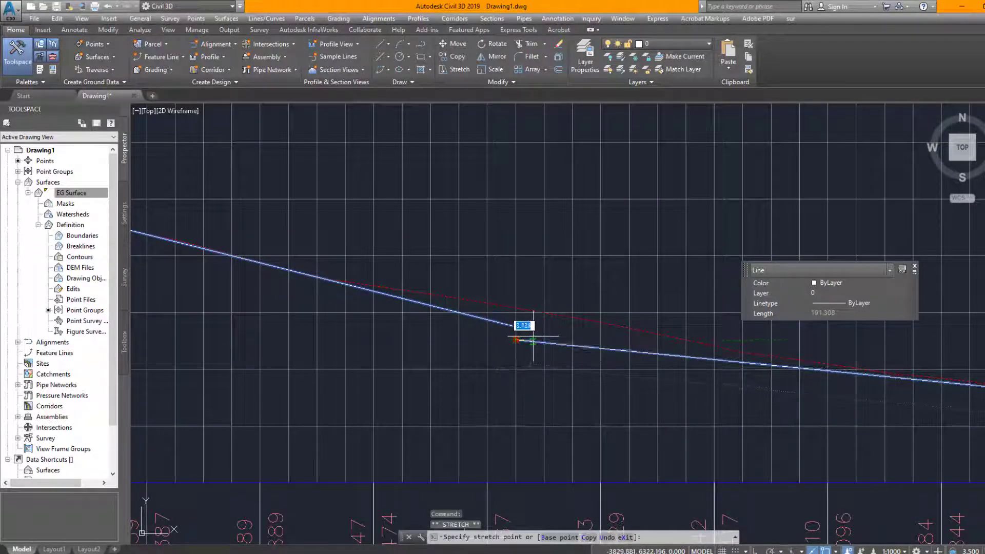
scroll(507, 346, down, 2)
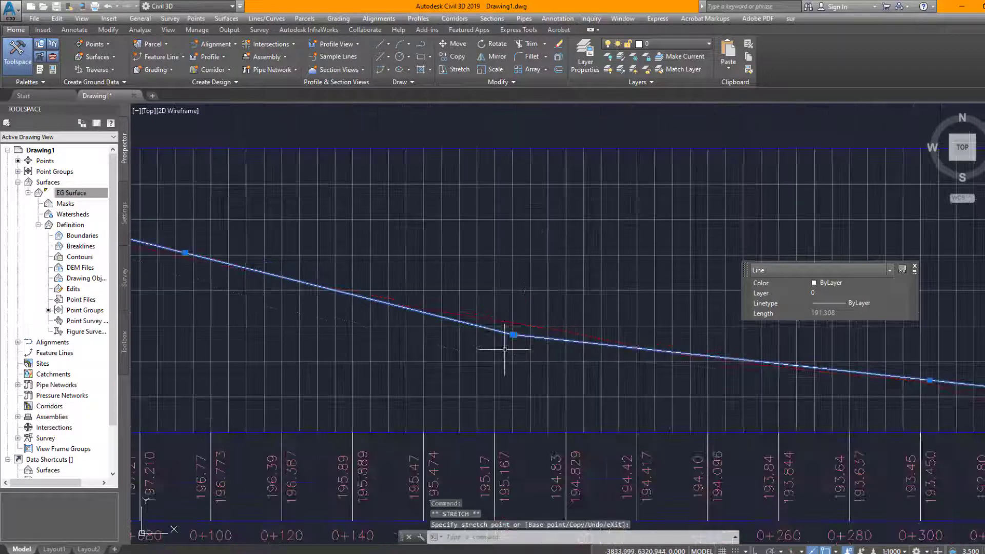
scroll(507, 345, down, 1)
scroll(508, 340, up, 5)
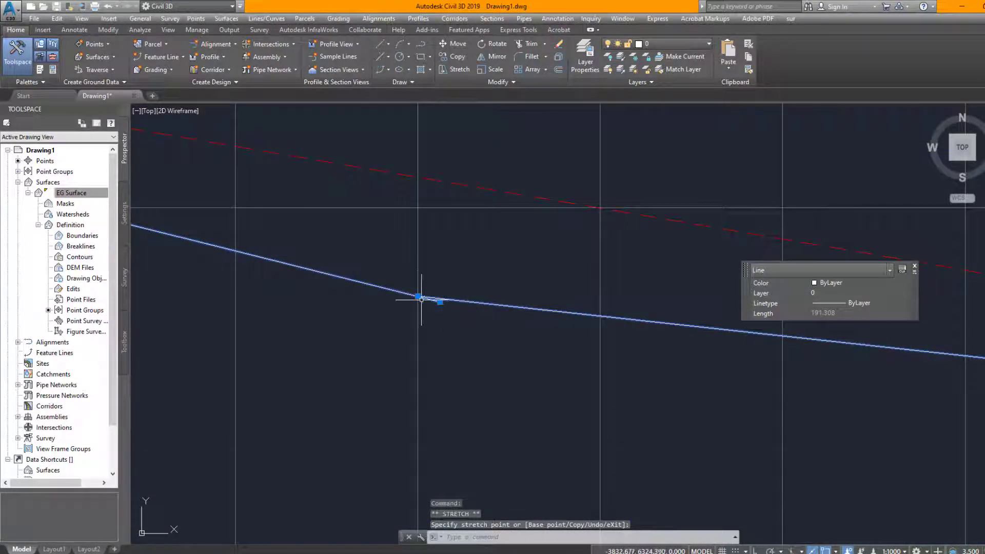
scroll(454, 334, down, 2)
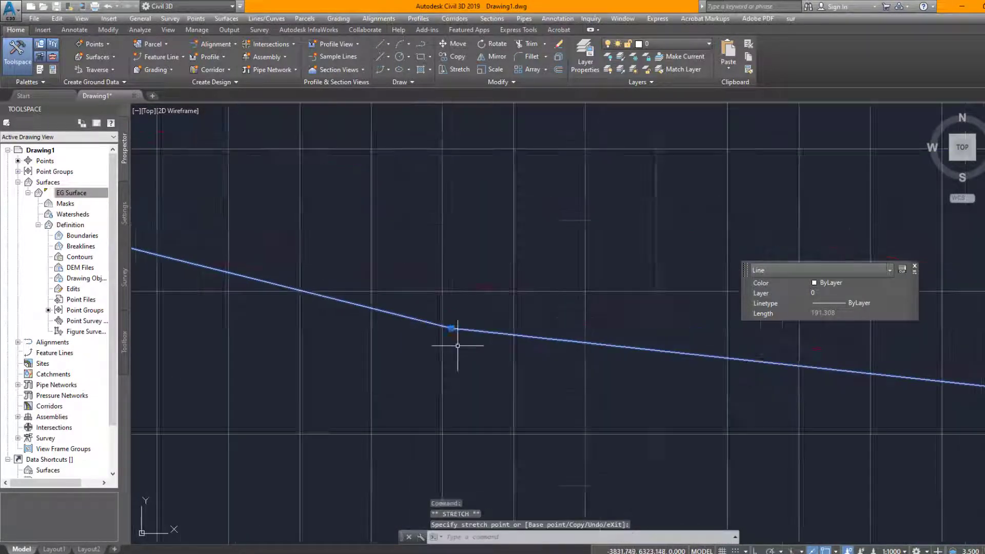
scroll(459, 347, down, 4)
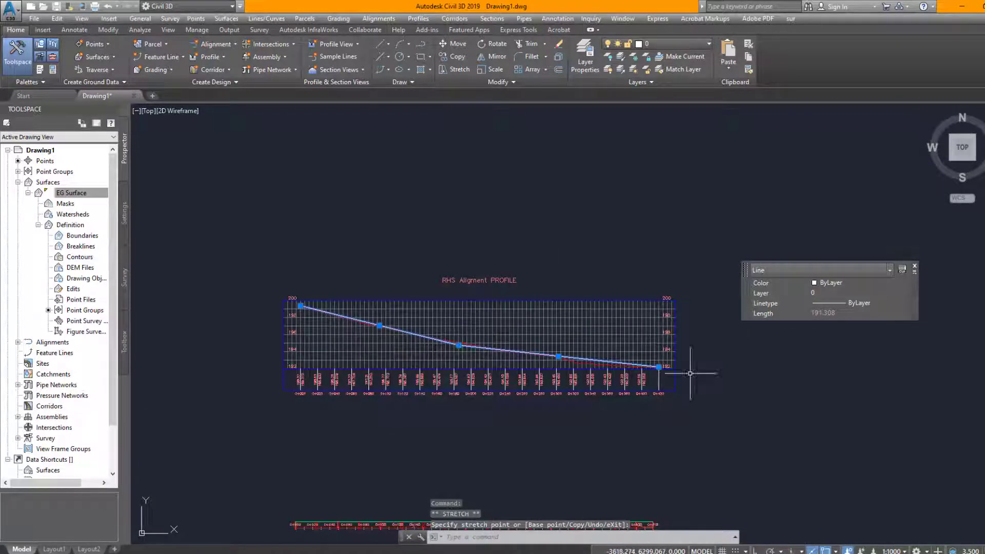
scroll(459, 355, up, 5)
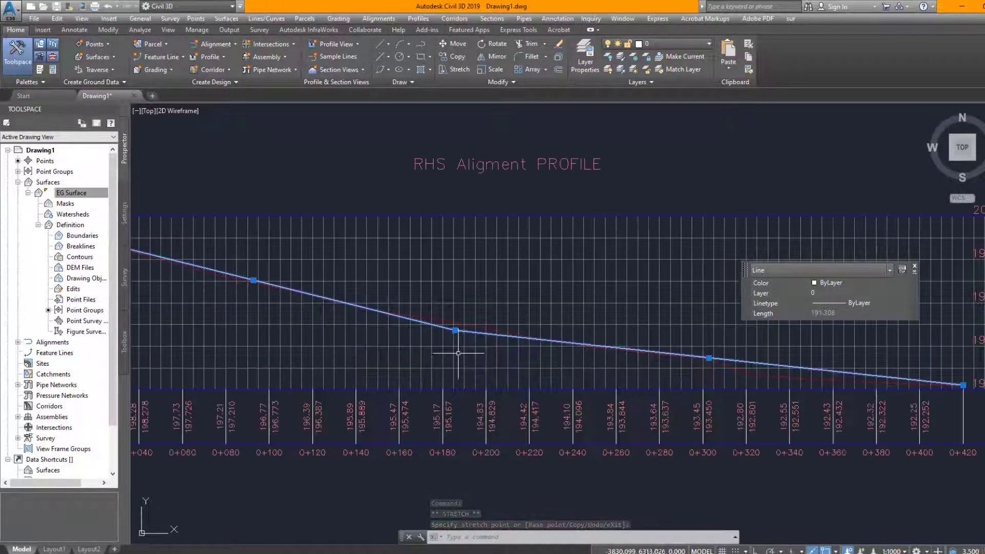
scroll(447, 318, up, 2)
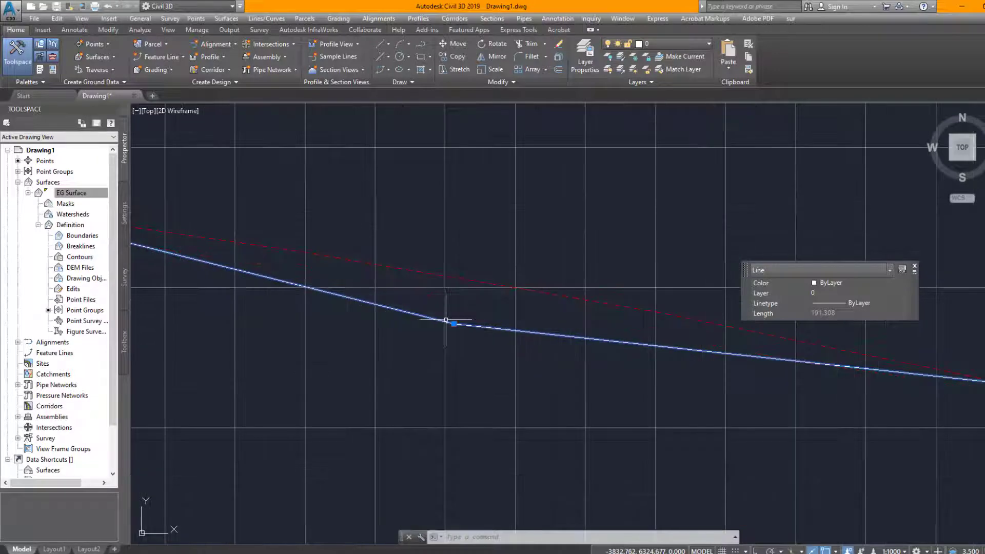
- Draw a small marker circle centred on the junction of the two grade lines
click(399, 59)
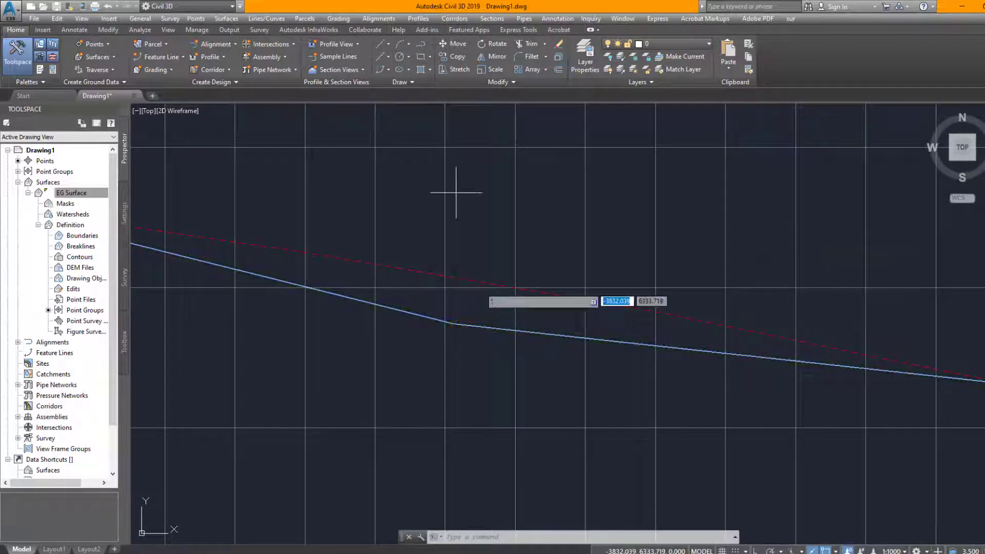
click(453, 323)
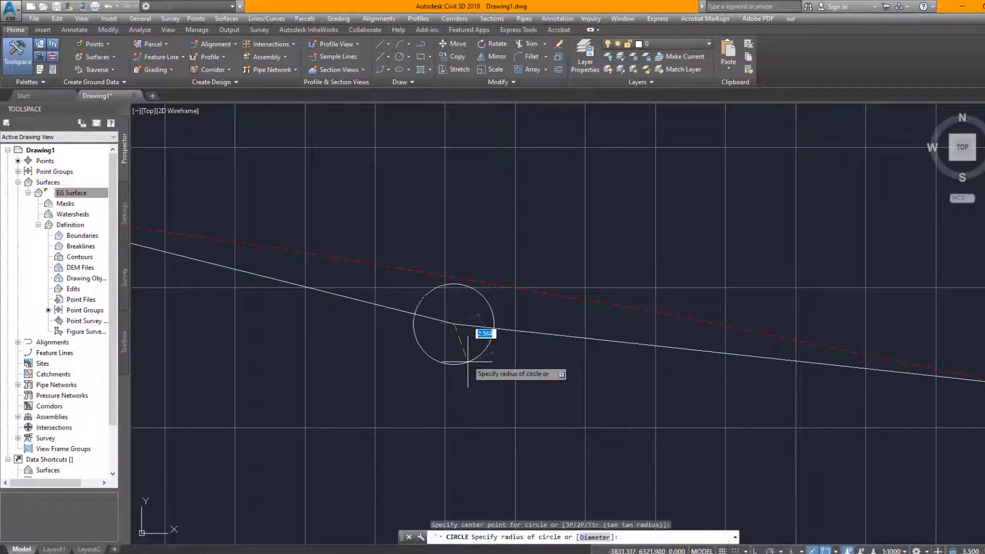
click(474, 423)
scroll(530, 358, down, 5)
scroll(530, 357, down, 6)
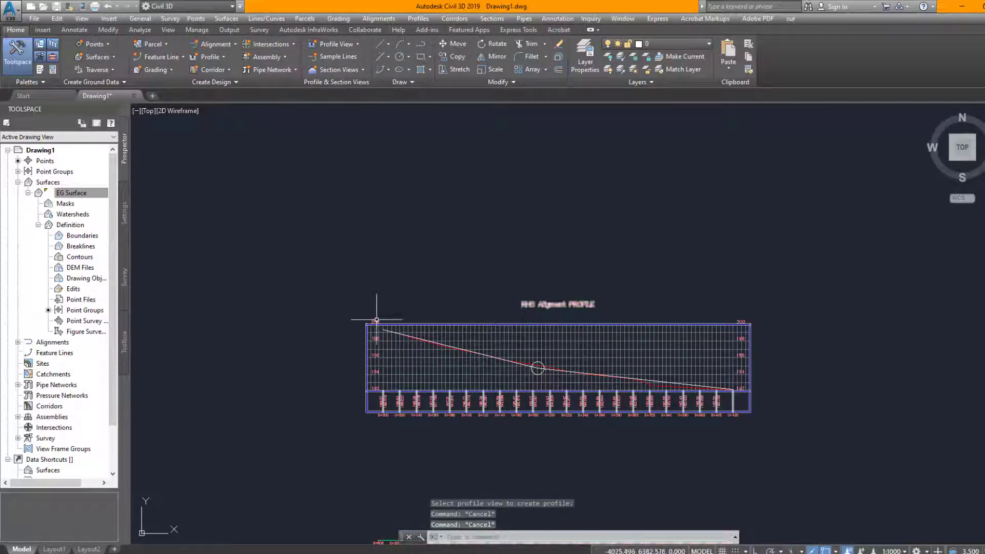
- Start a new layout profile in the RHS Aligment profile view with Profile Creation Tools
click(217, 58)
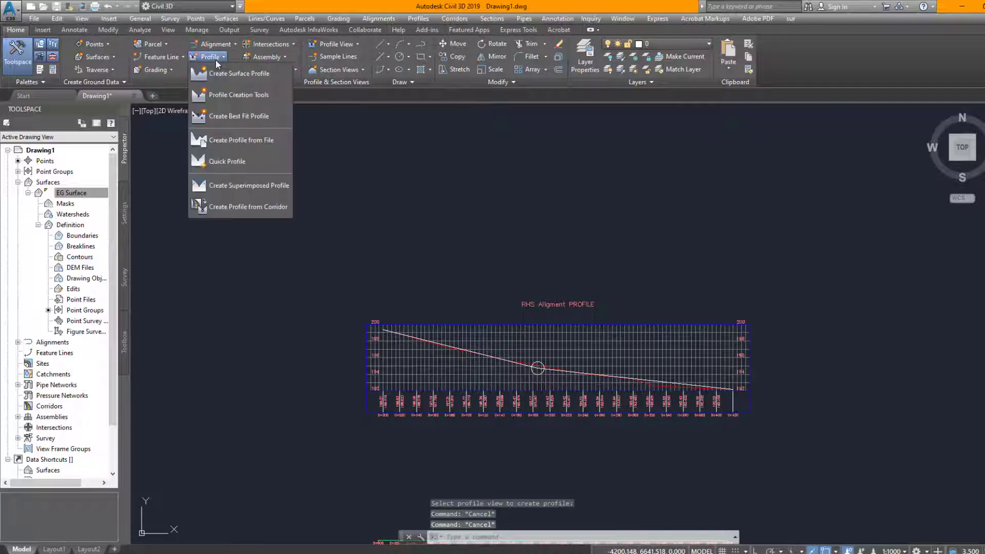
click(223, 96)
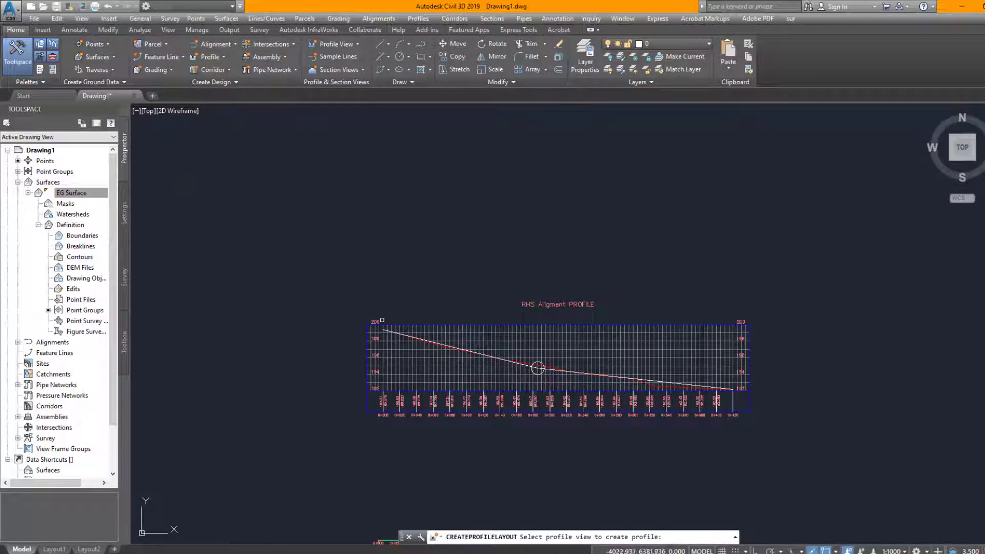
scroll(417, 335, up, 2)
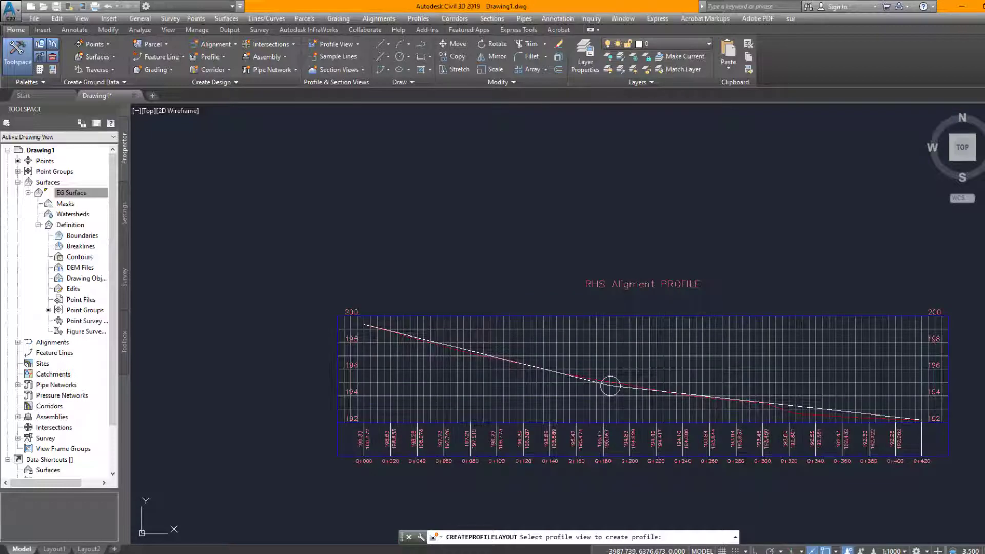
click(481, 321)
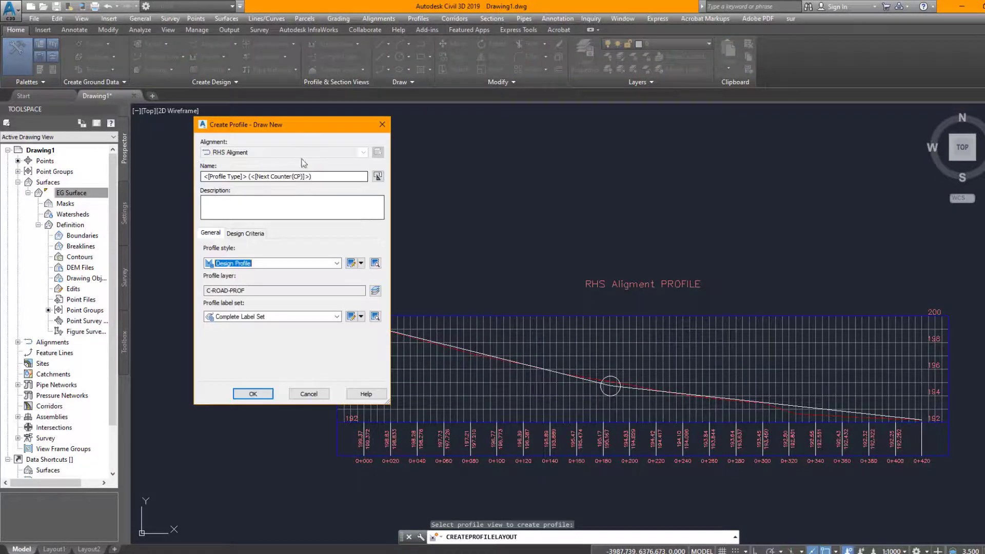
drag(289, 129, 253, 121)
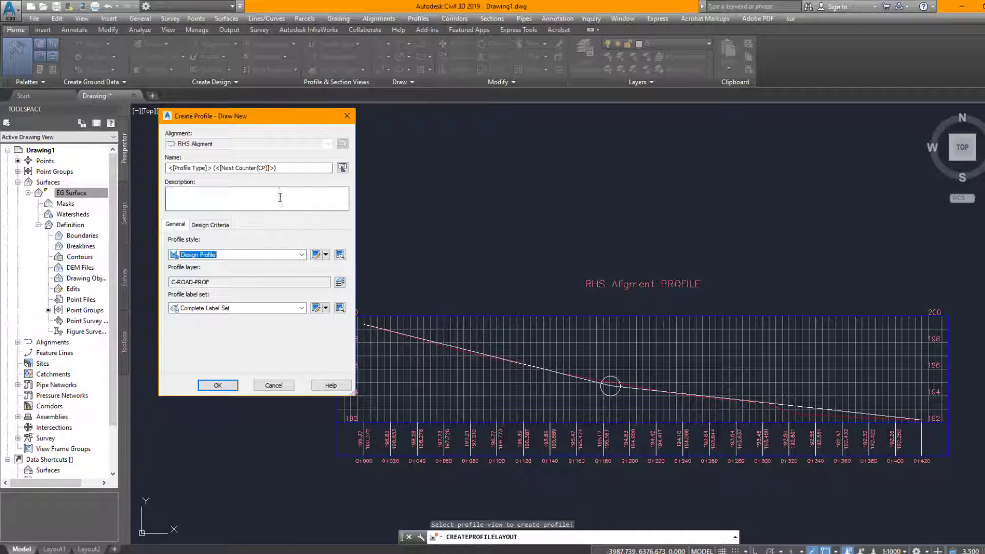
- Name the new layout profile Proposed Profile
drag(282, 167, 116, 159)
text(Des)
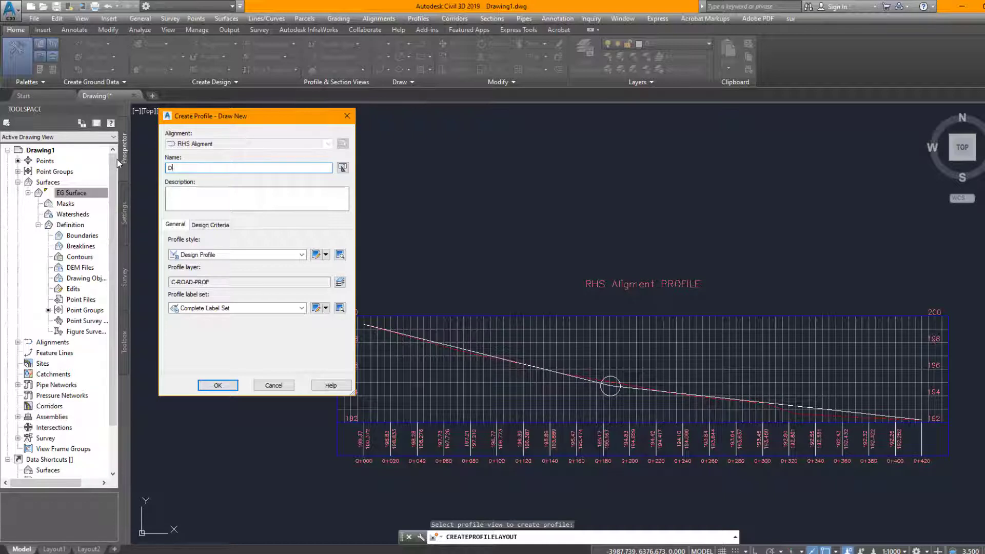
text(i)
key(BackSpace)
key(BackSpace)
key(BackSpace)
key(BackSpace)
text(Prof)
key(BackSpace)
text(opo)
- Choose the Design Profile style and Complete Label Set for the new profile and confirm its creation
click(296, 256)
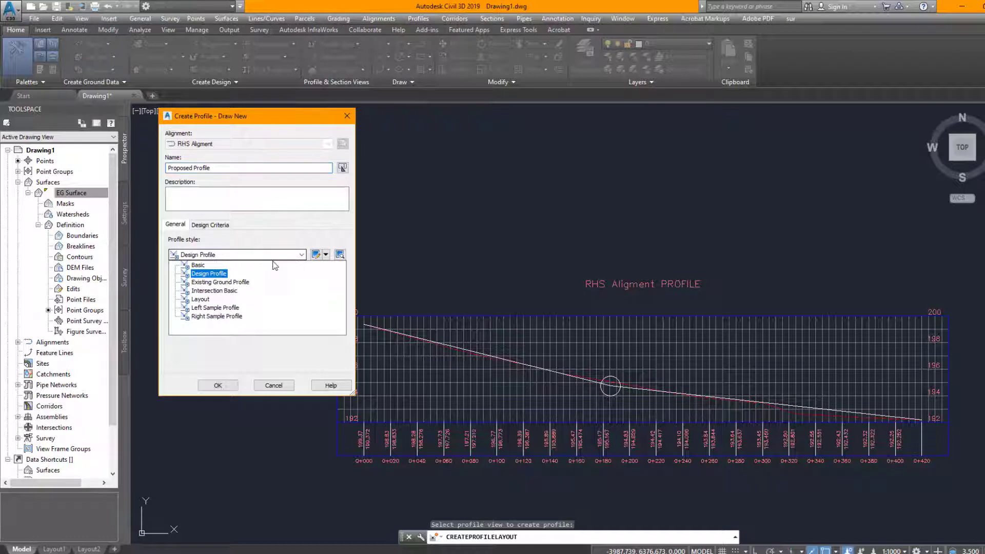
click(216, 274)
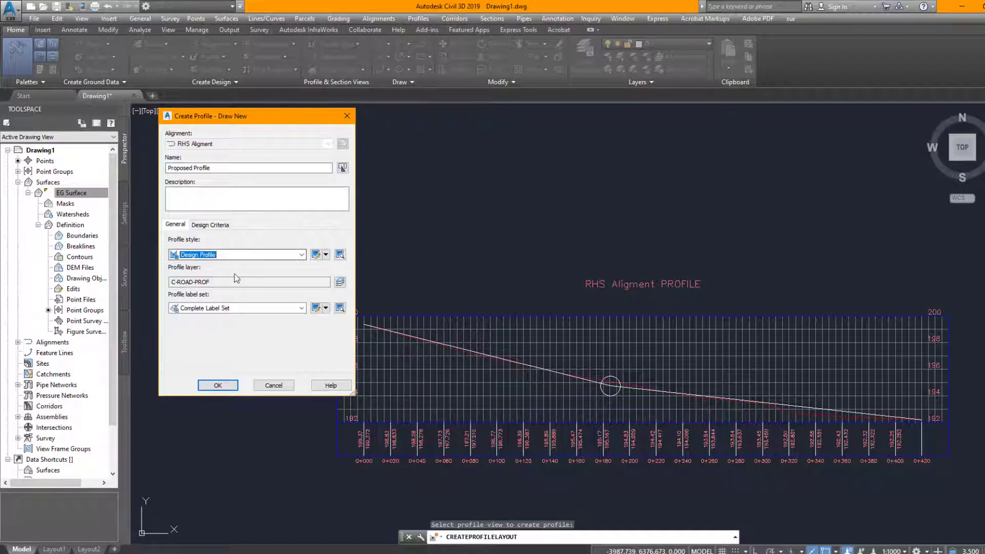
click(268, 308)
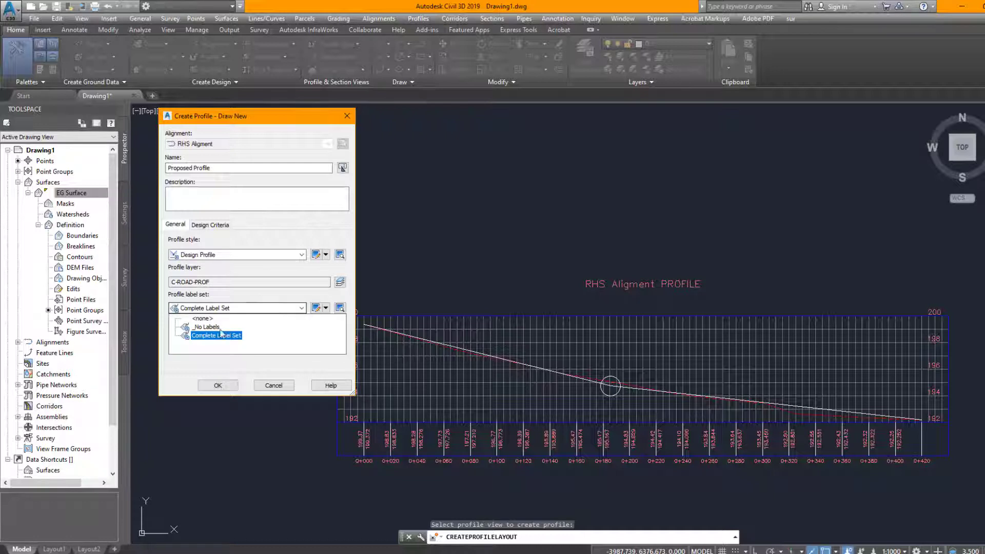
click(276, 308)
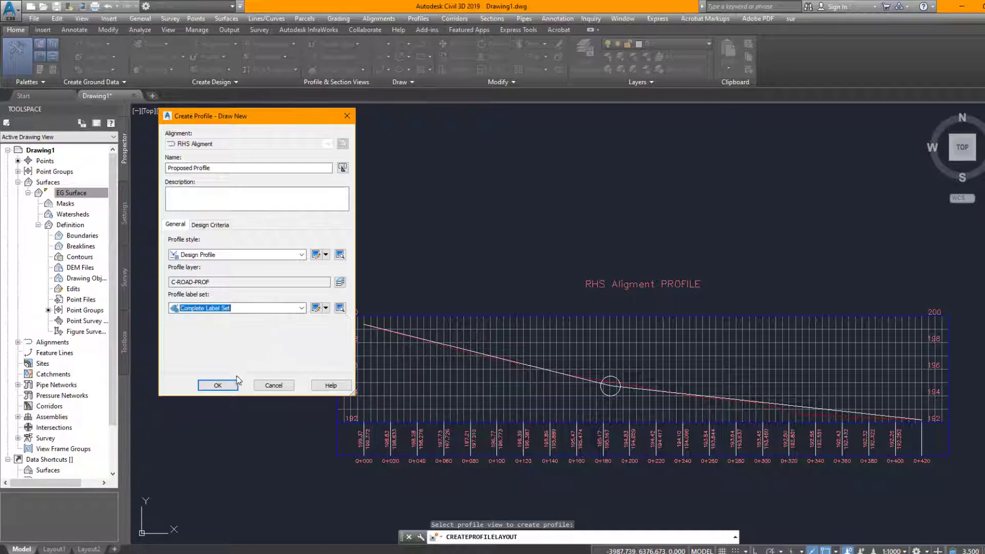
click(219, 387)
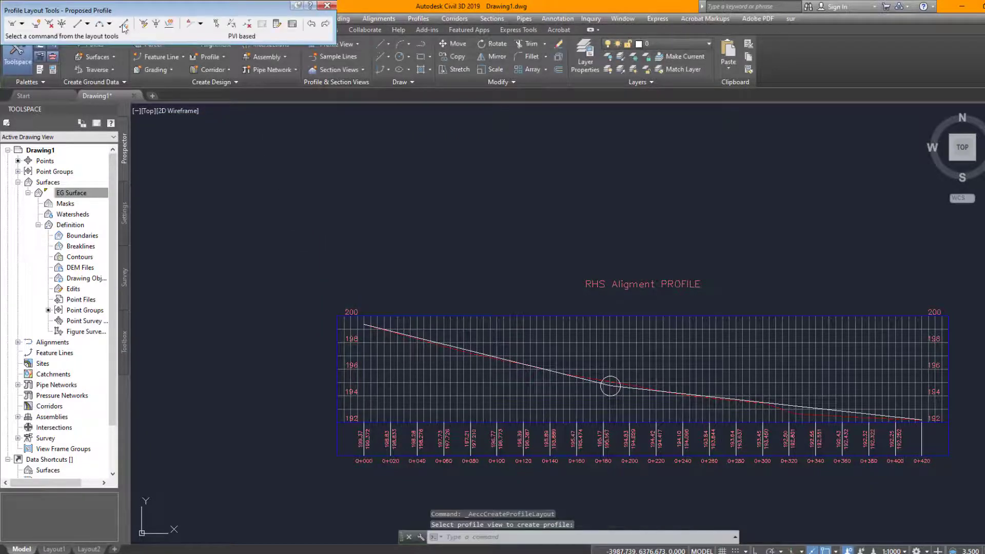
- Using Draw Tangents With Curves, draw the first tangent from the first grade line's upper end at 0+000 to the marker circle's centre
click(22, 23)
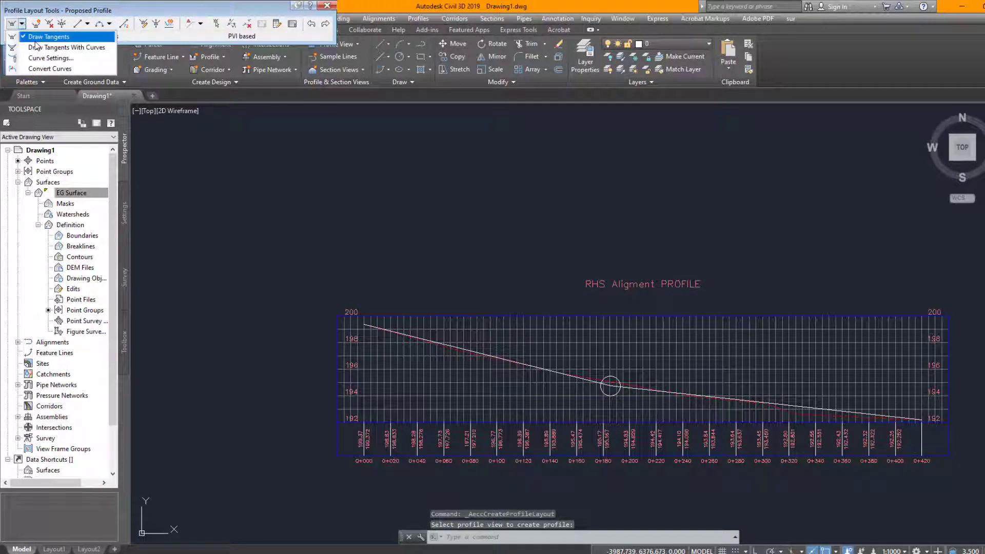
click(65, 47)
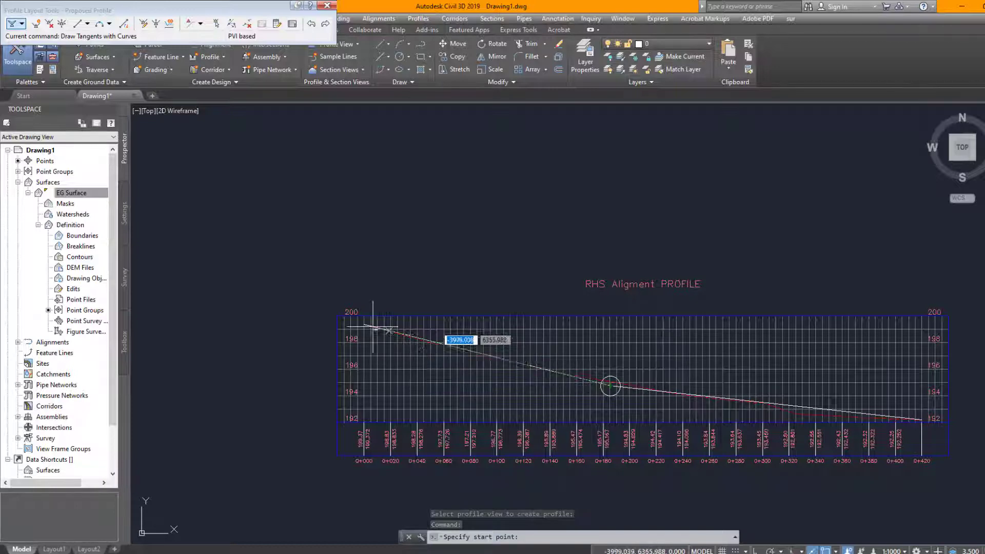
scroll(359, 329, up, 6)
scroll(357, 330, up, 3)
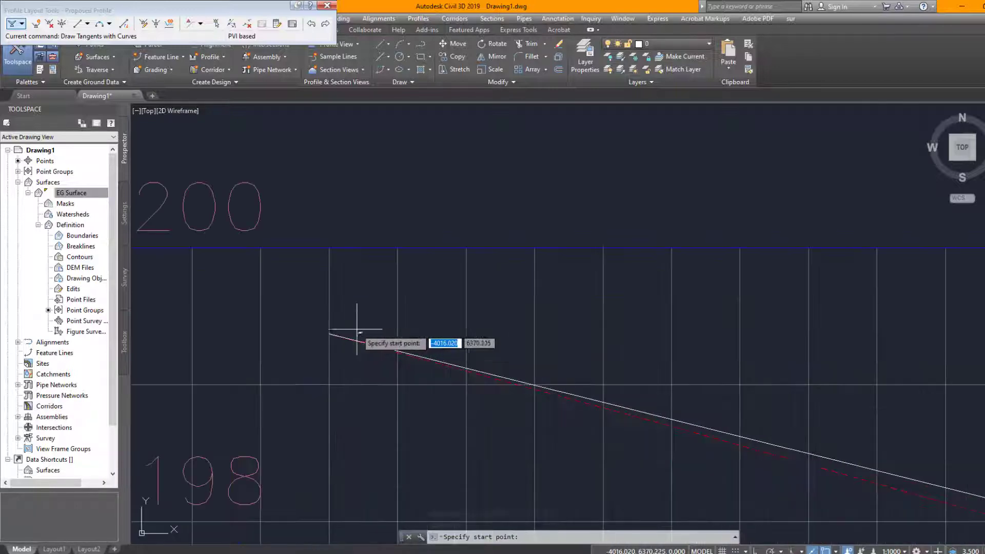
click(329, 334)
scroll(211, 300, down, 8)
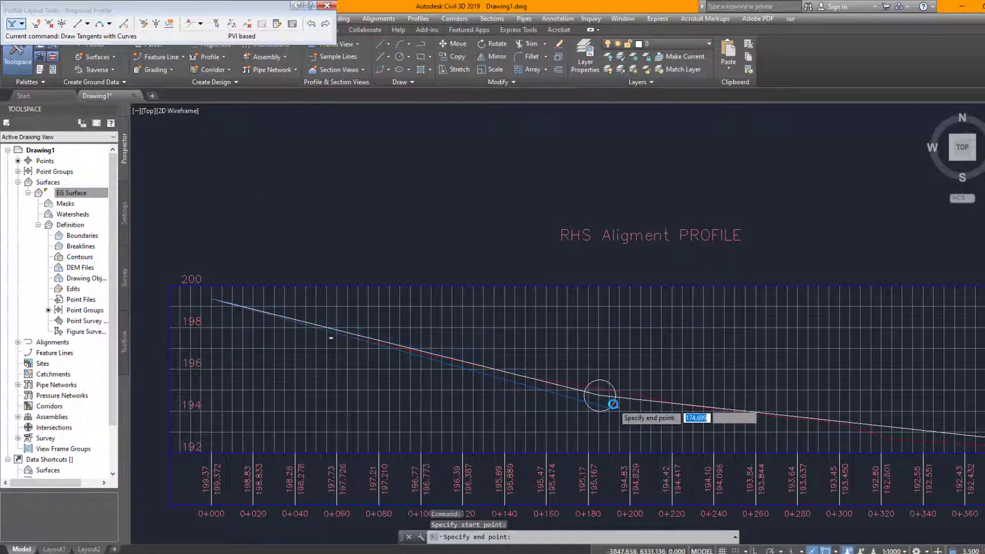
scroll(599, 395, up, 5)
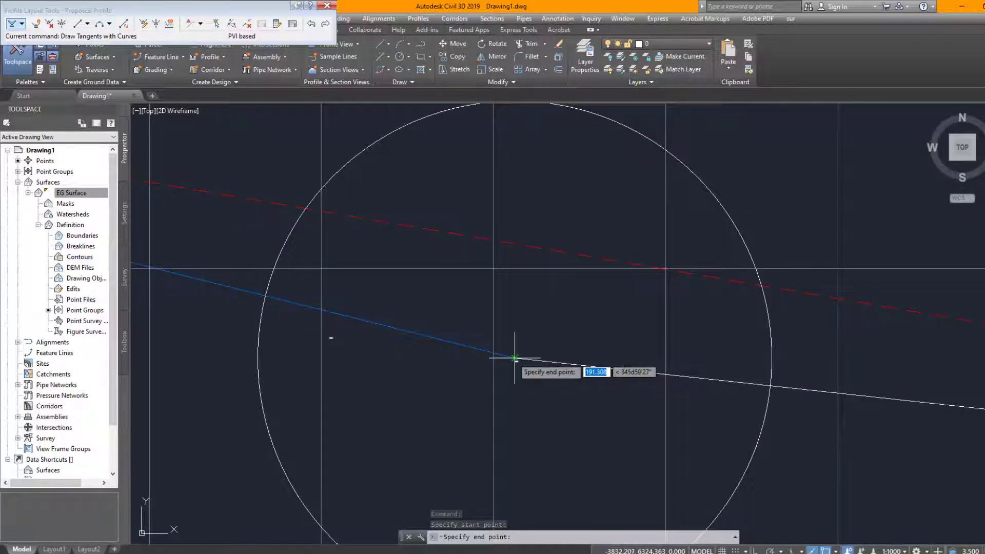
- Continue the profile with a second tangent to the second grade line's lower end at station 0+420 and finish the layout
scroll(287, 341, down, 5)
scroll(300, 343, down, 4)
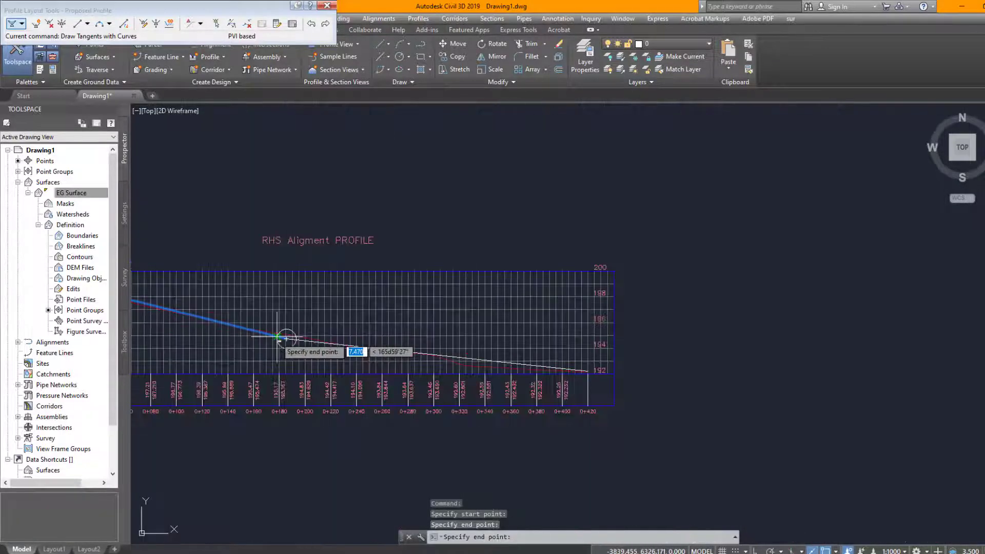
scroll(600, 374, up, 8)
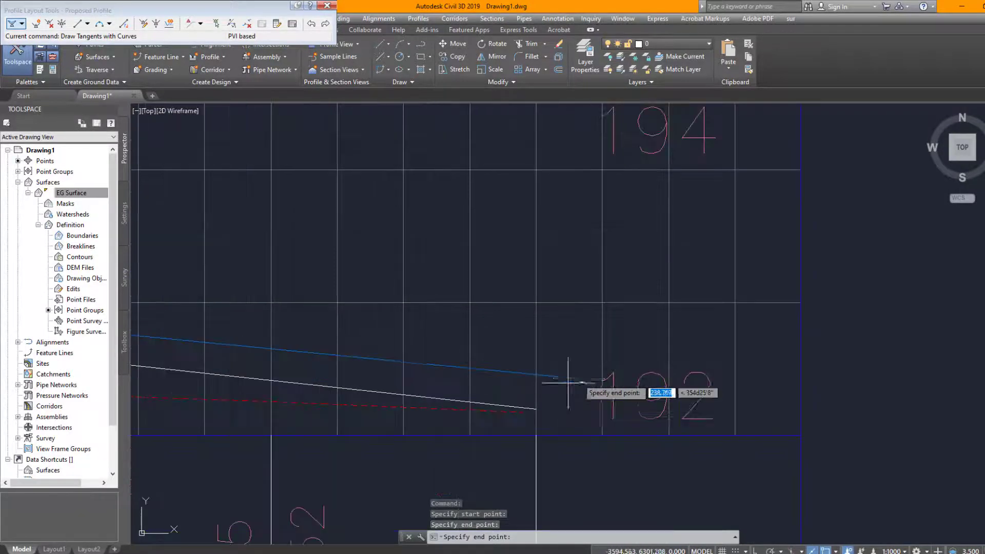
scroll(501, 403, up, 4)
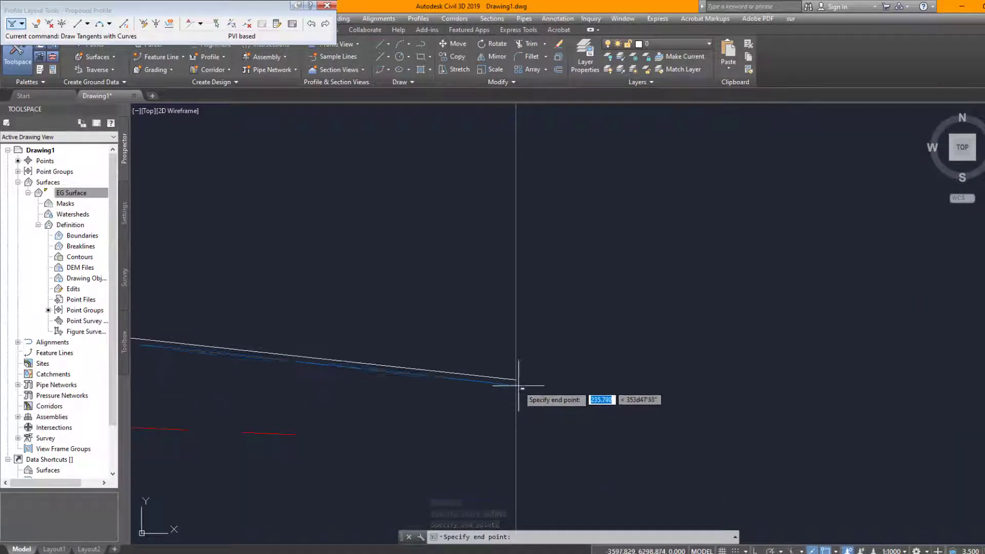
click(517, 380)
scroll(431, 420, down, 5)
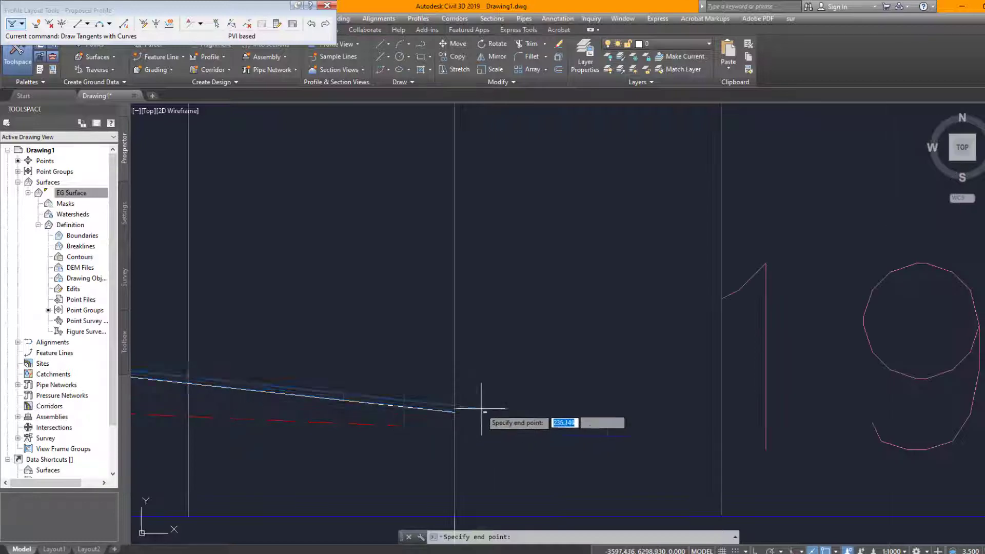
scroll(462, 416, down, 1)
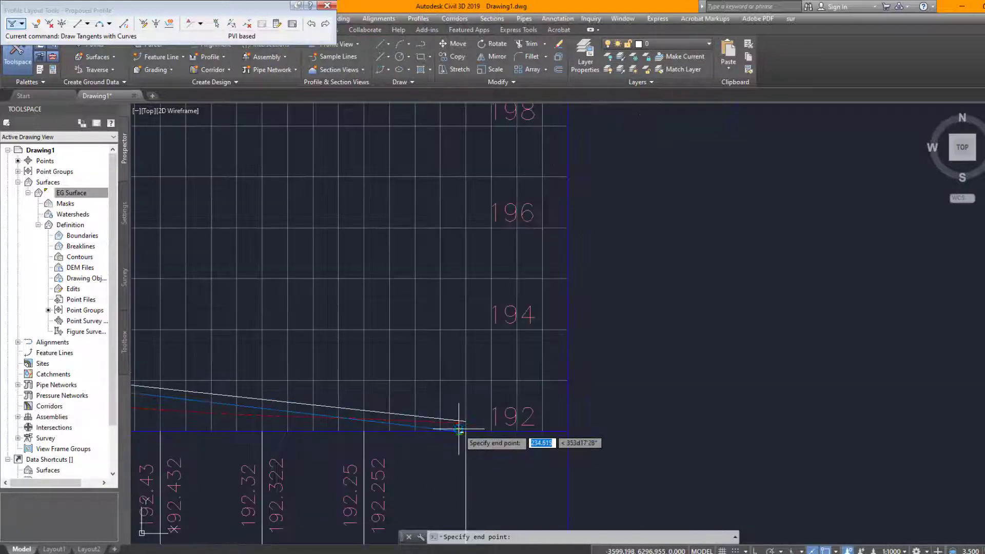
scroll(473, 437, up, 3)
scroll(473, 437, up, 3)
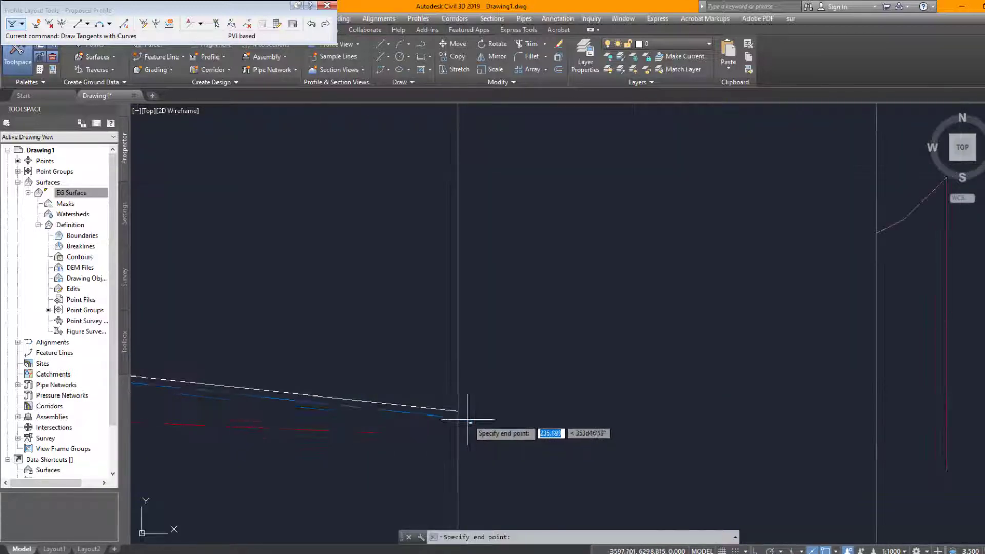
click(461, 412)
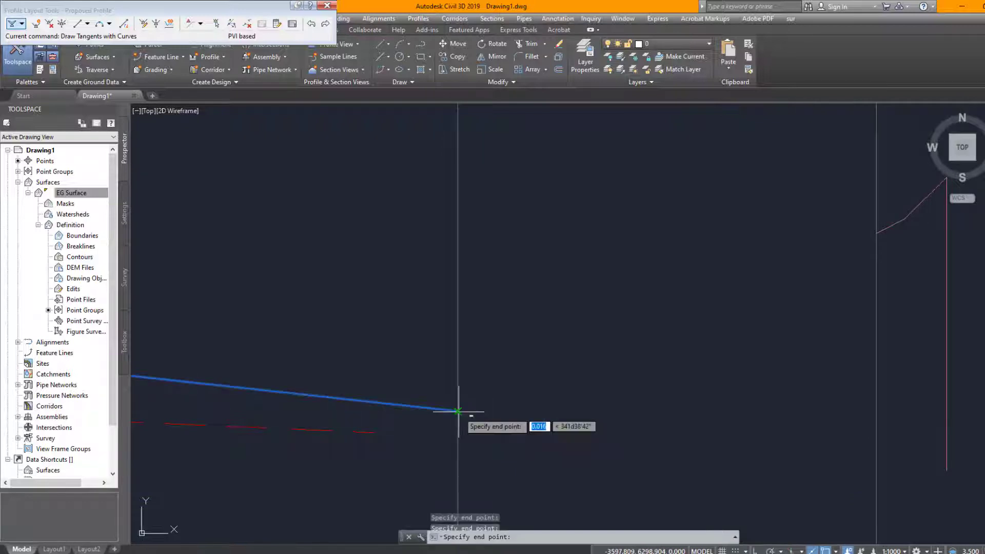
key(Return)
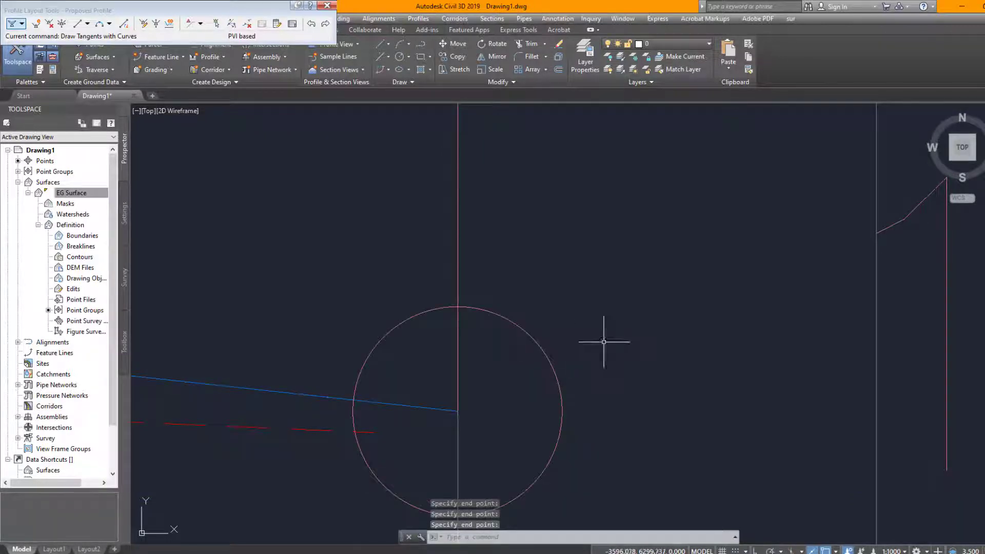
scroll(629, 336, down, 5)
scroll(630, 337, down, 2)
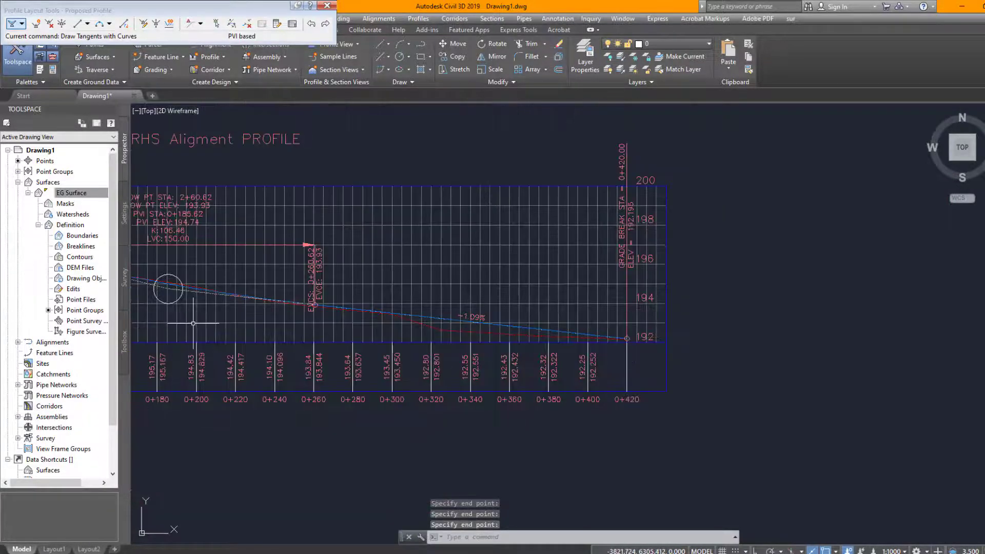
- Erase the marker circle around the proposed profile's PVI where the two grade lines meet
scroll(237, 292, down, 3)
scroll(188, 277, up, 5)
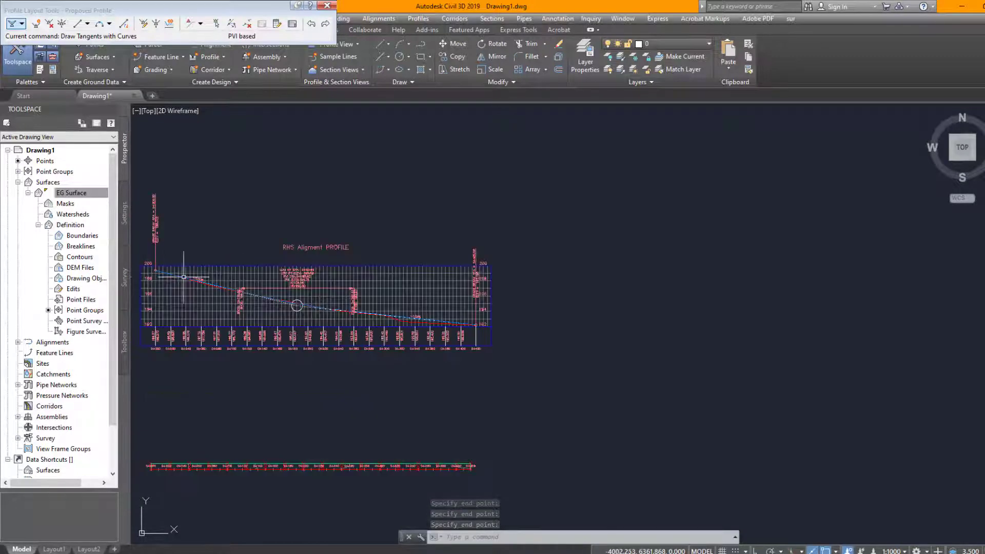
scroll(665, 402, up, 8)
click(264, 407)
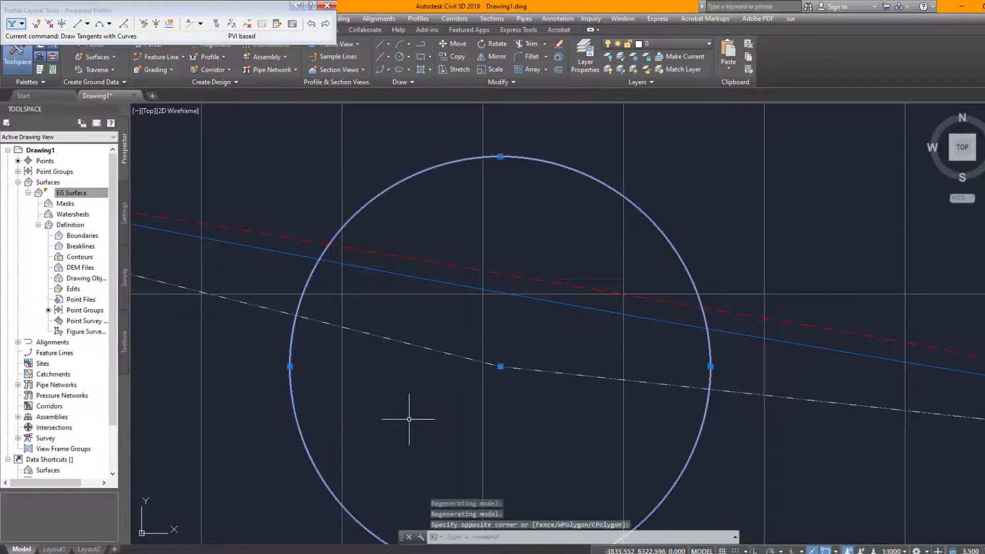
click(471, 420)
key(Delete)
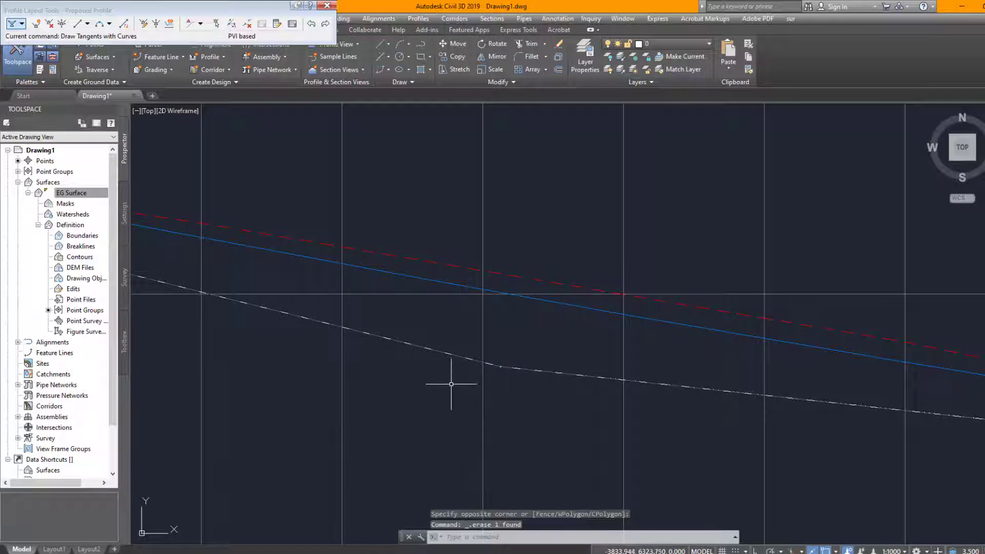
scroll(435, 344, up, 5)
click(415, 361)
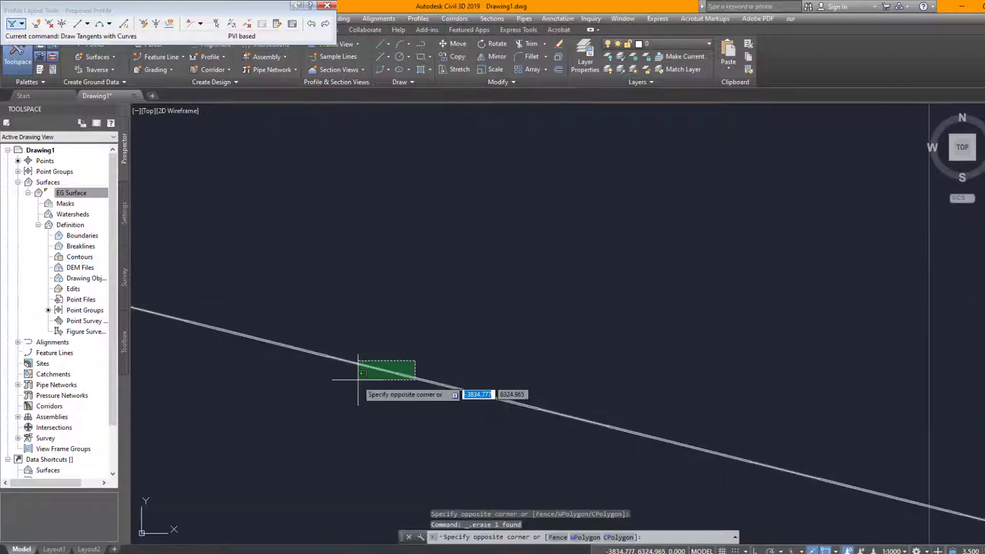
click(358, 379)
scroll(495, 385, down, 8)
scroll(495, 385, down, 5)
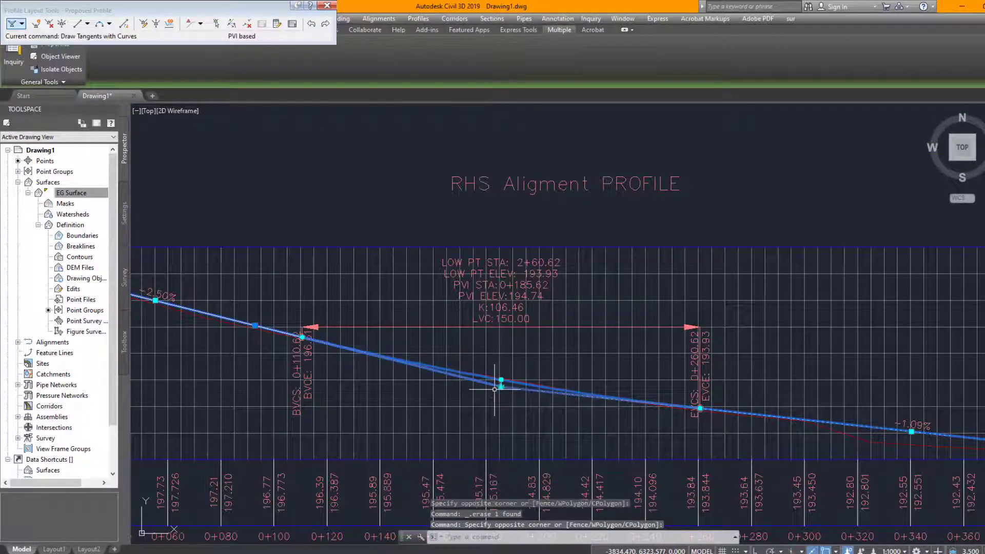
key(Escape)
scroll(488, 379, up, 8)
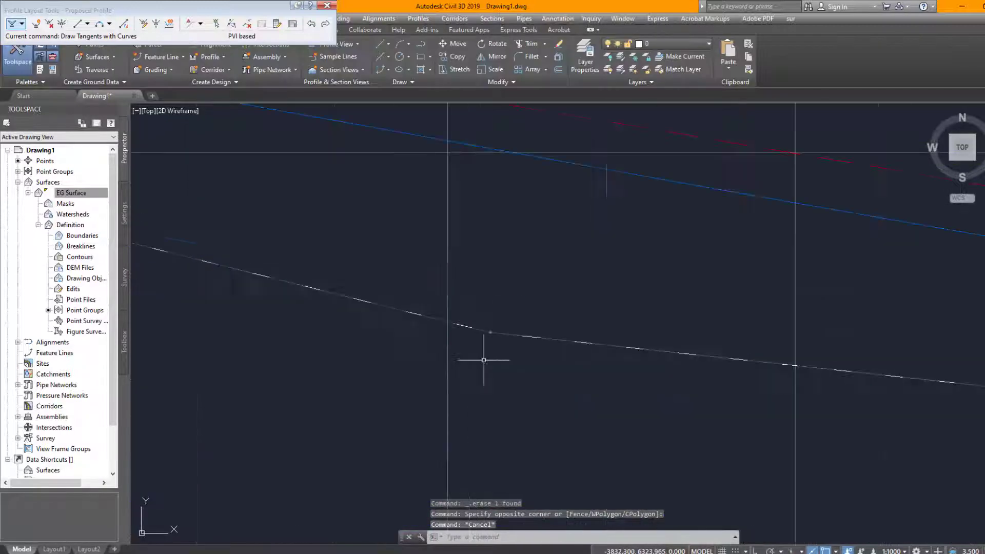
scroll(495, 310, up, 5)
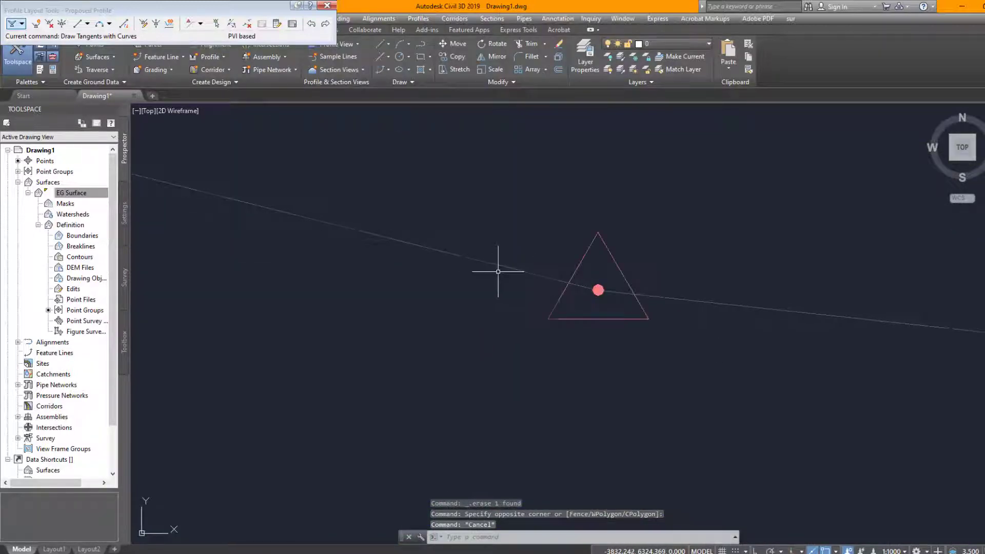
scroll(348, 237, up, 4)
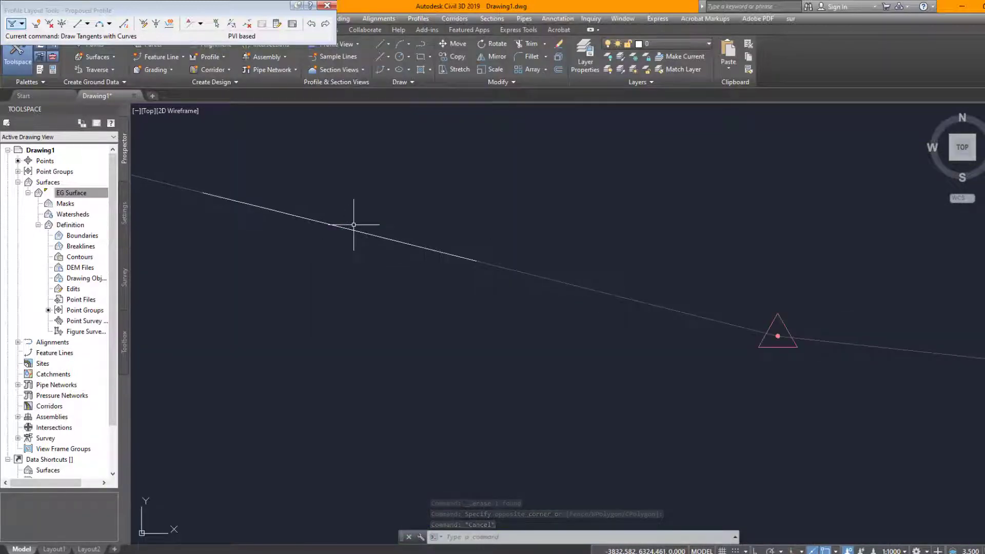
click(356, 228)
click(356, 228)
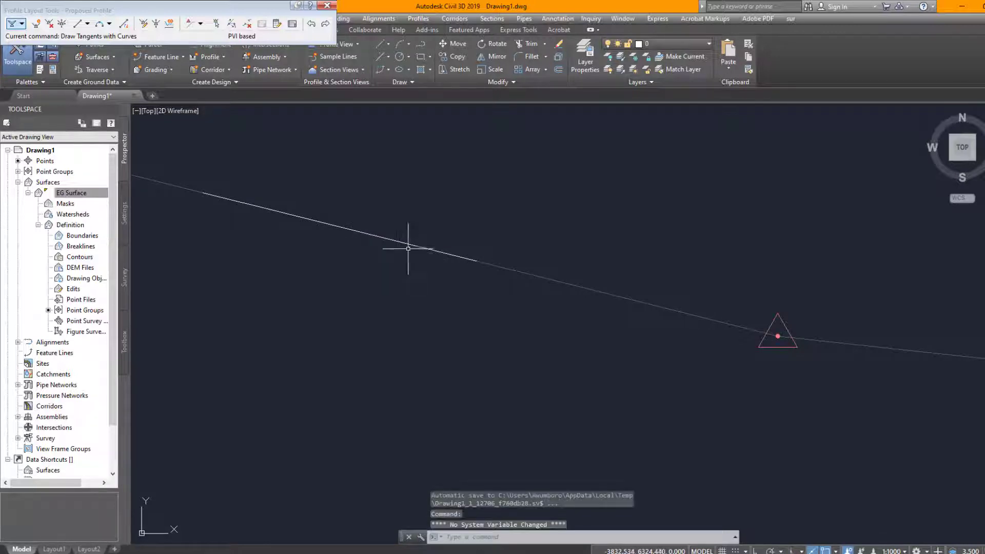
click(392, 231)
click(380, 235)
scroll(380, 236, down, 8)
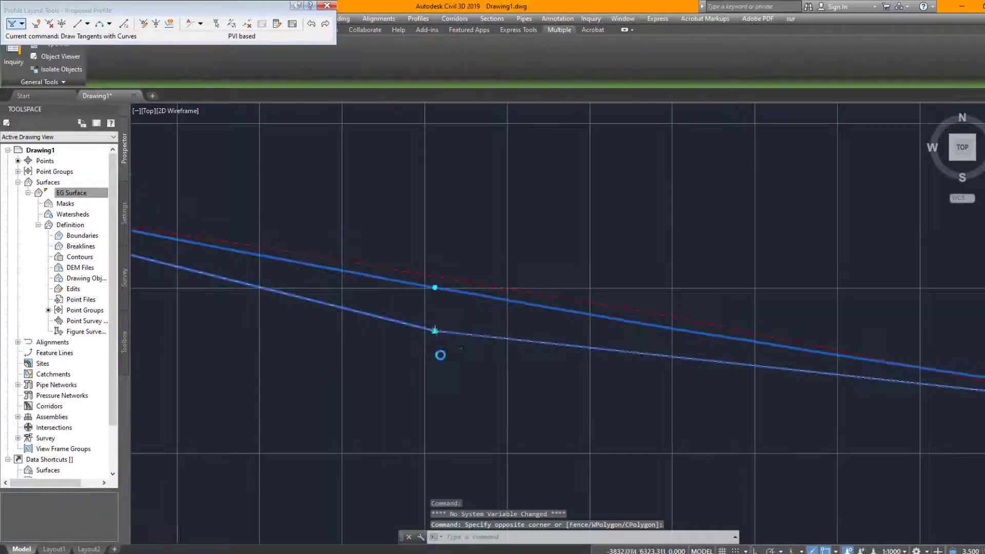
key(Escape)
- Examine the proposed profile's two tangents and vertical curve against the existing ground line along the RHS profile view
scroll(485, 362, up, 4)
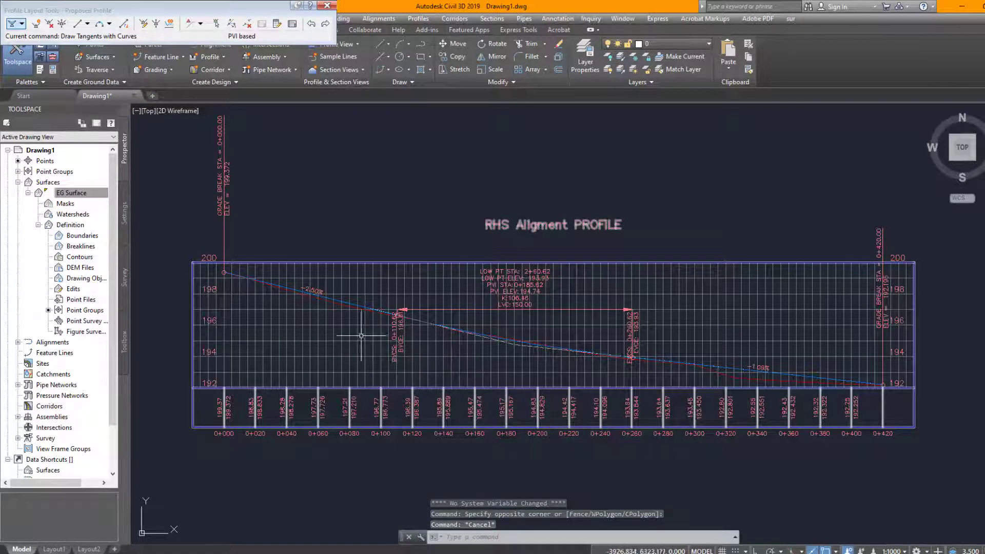
scroll(342, 302, up, 4)
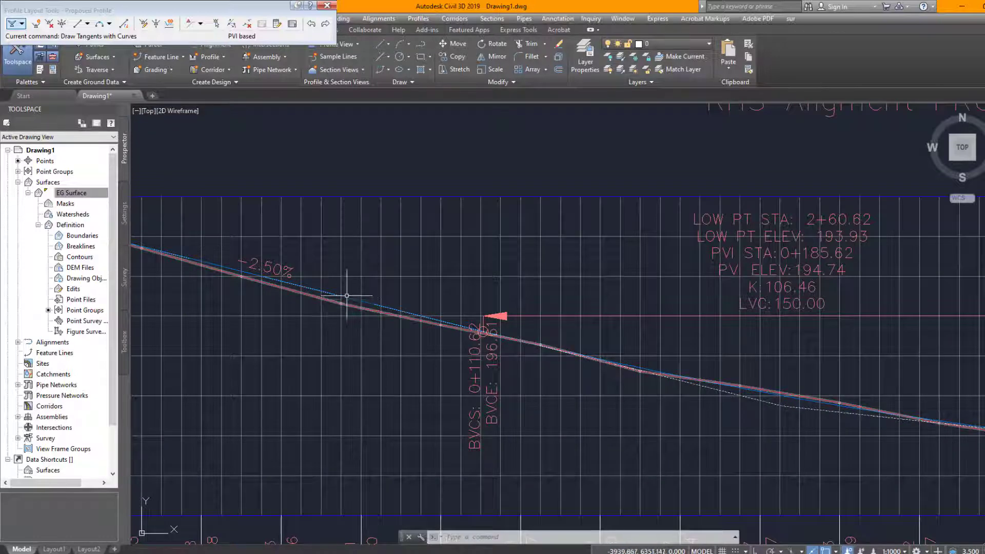
scroll(438, 354, down, 2)
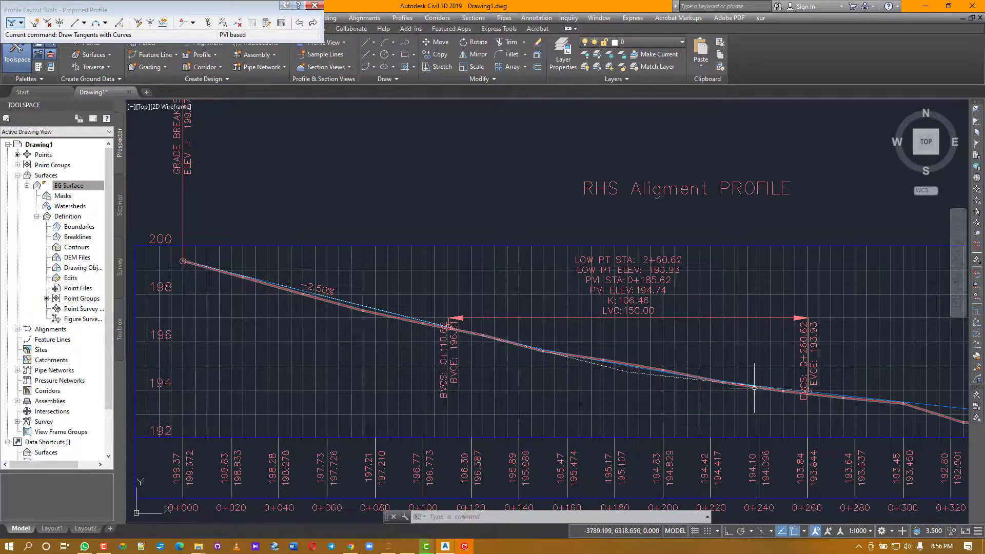
scroll(350, 311, down, 4)
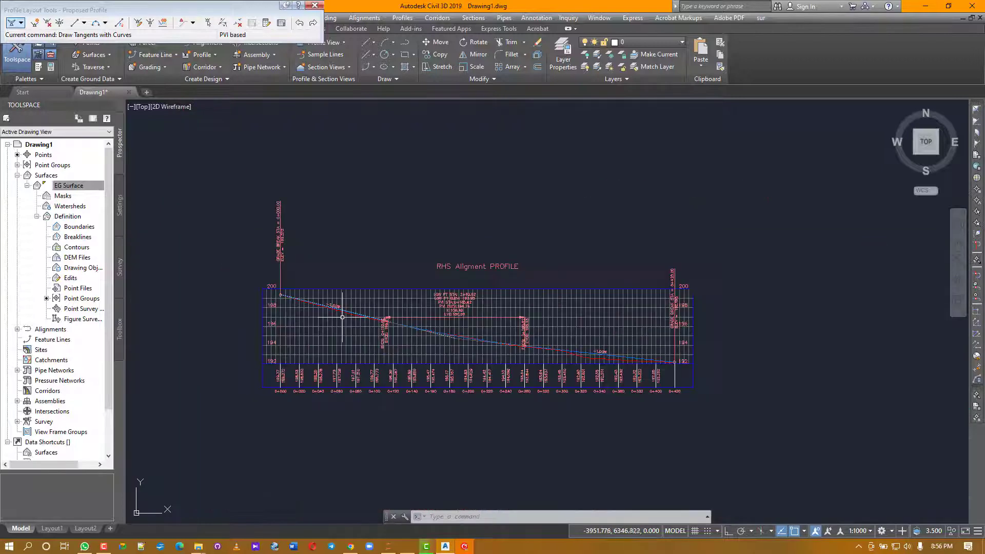
scroll(418, 325, up, 4)
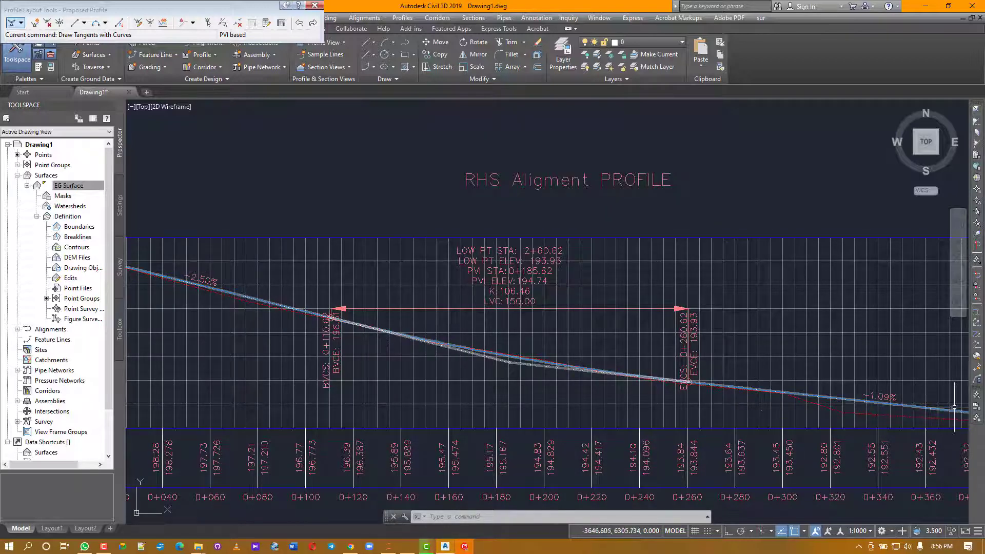
scroll(590, 362, down, 3)
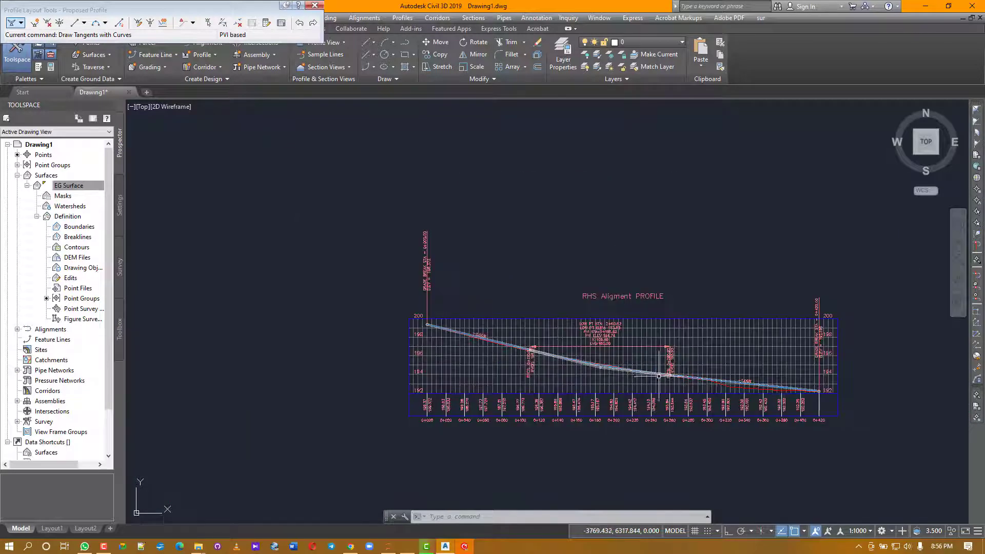
scroll(629, 420, up, 3)
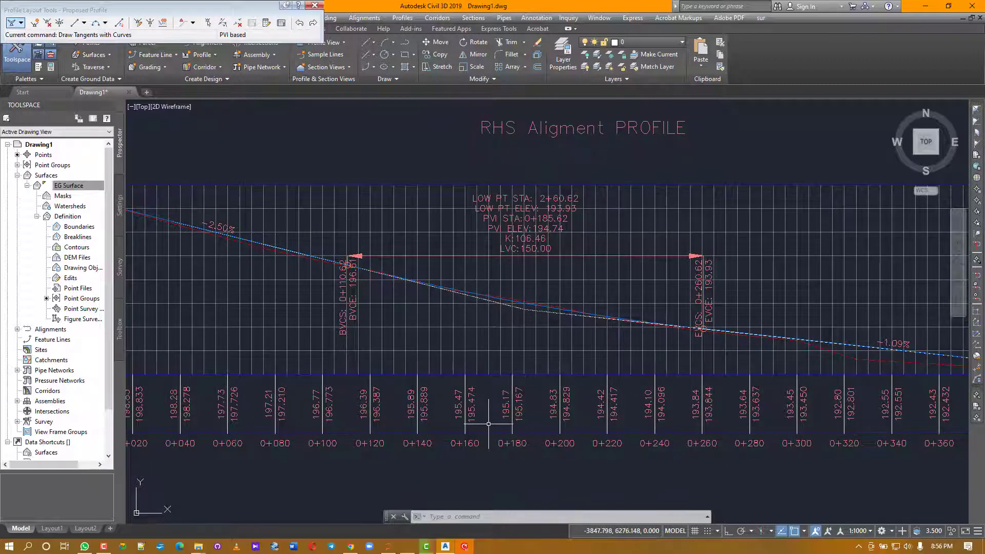
scroll(488, 424, down, 2)
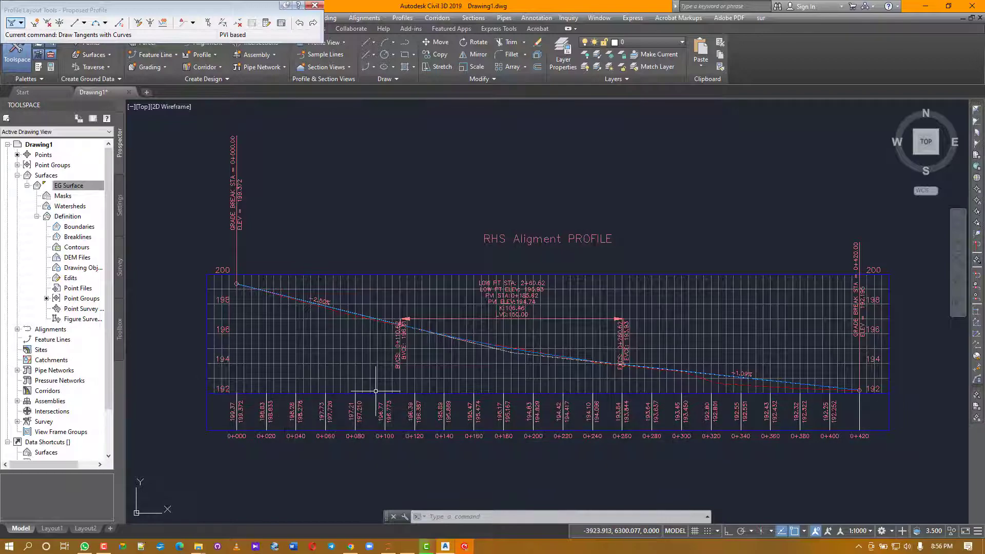
- Close the profile layout tools and open the Profile View Properties of the RHS Longitudinal Profile view
click(365, 415)
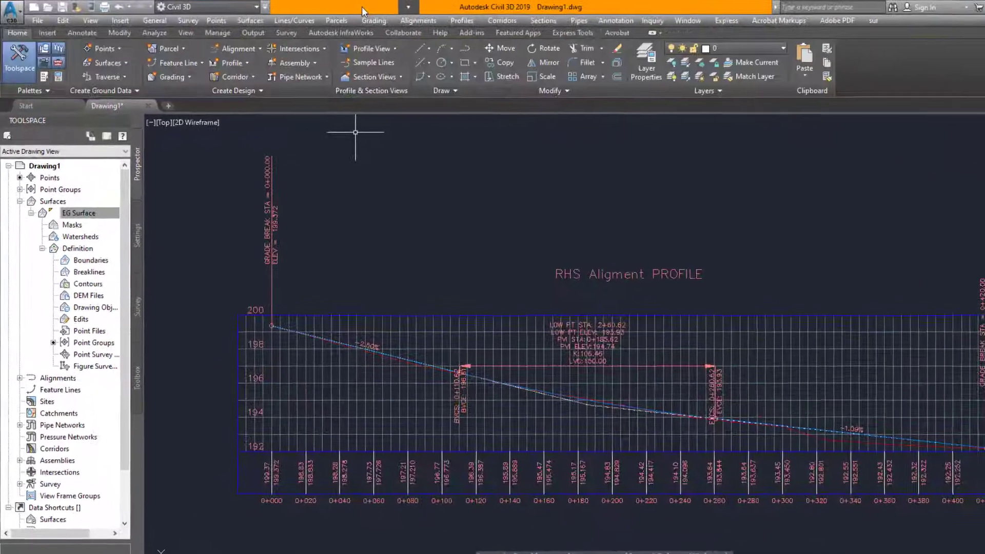
click(387, 439)
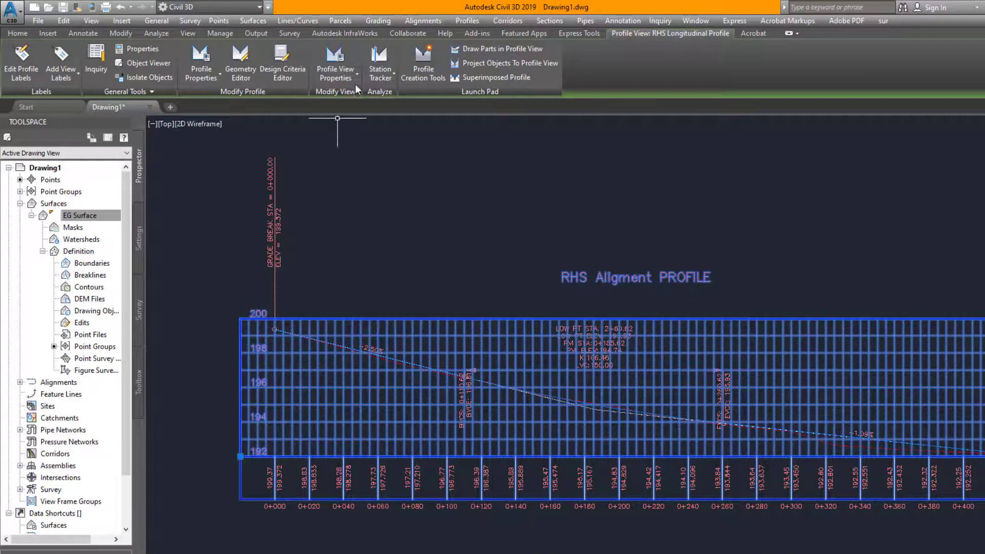
click(331, 80)
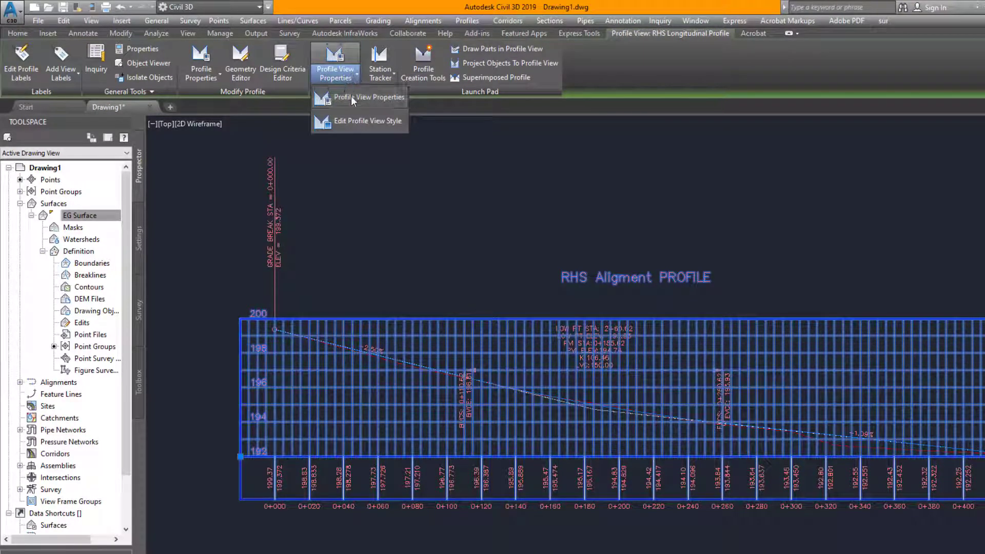
click(351, 97)
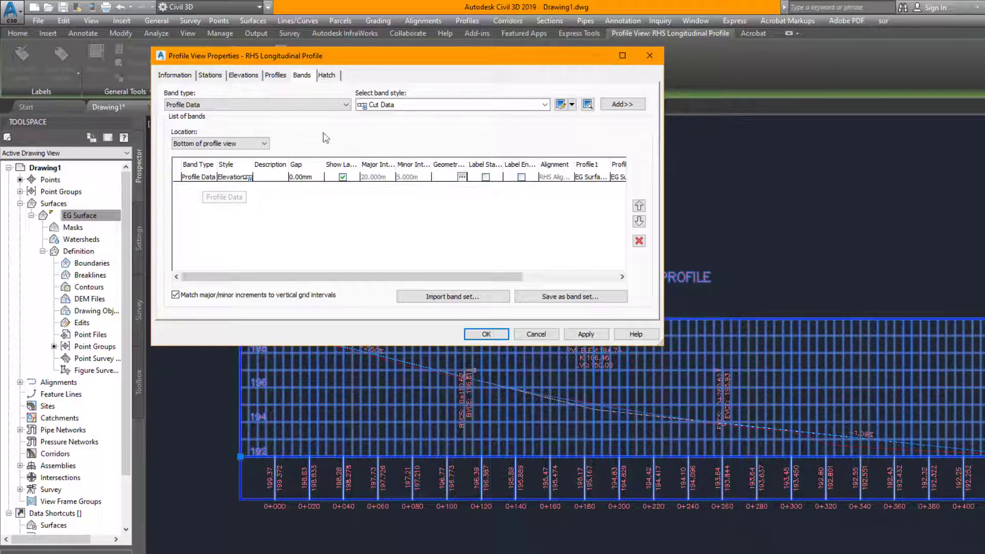
- Add a Cut Data profile data band at the bottom of the profile view, accepting the default geometry points to label
click(544, 105)
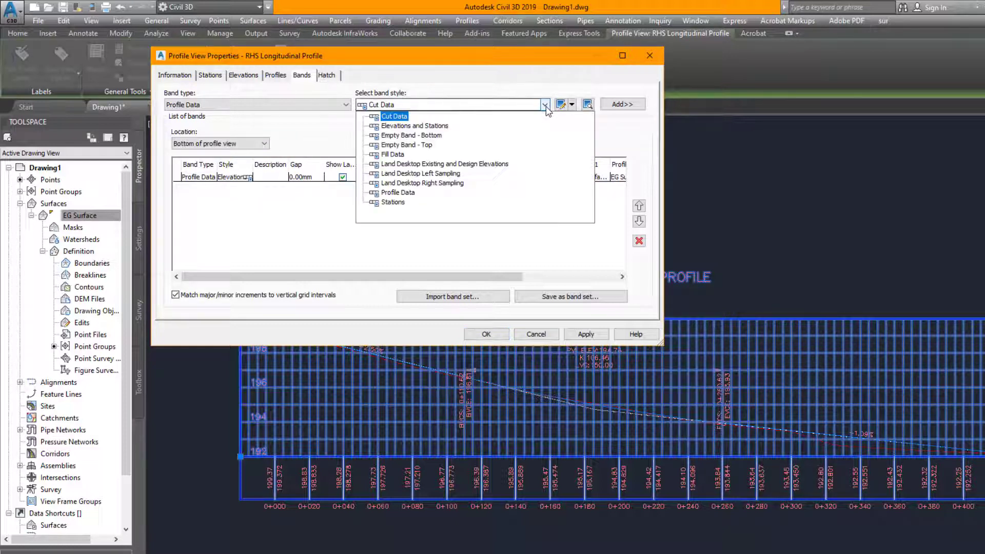
click(390, 116)
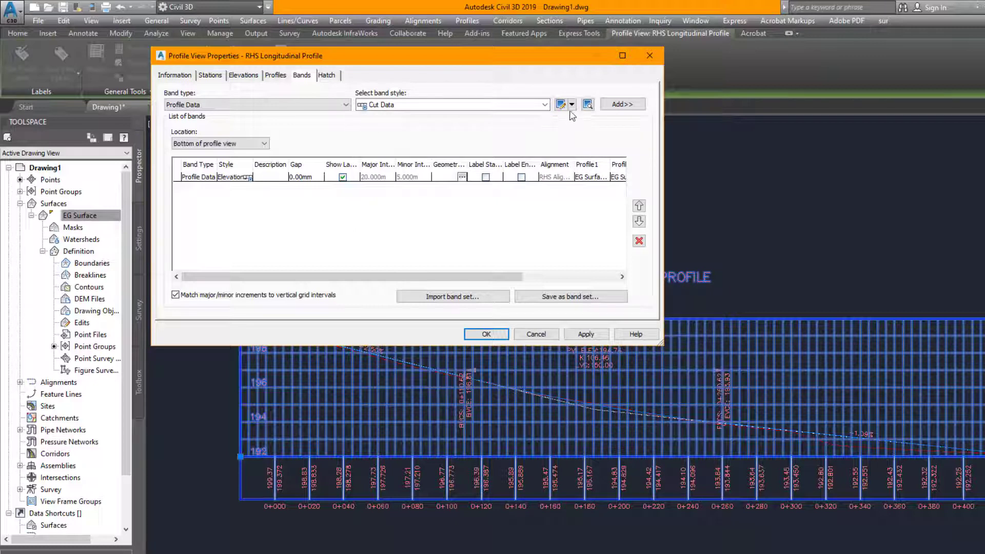
click(419, 106)
click(543, 105)
click(408, 122)
click(618, 107)
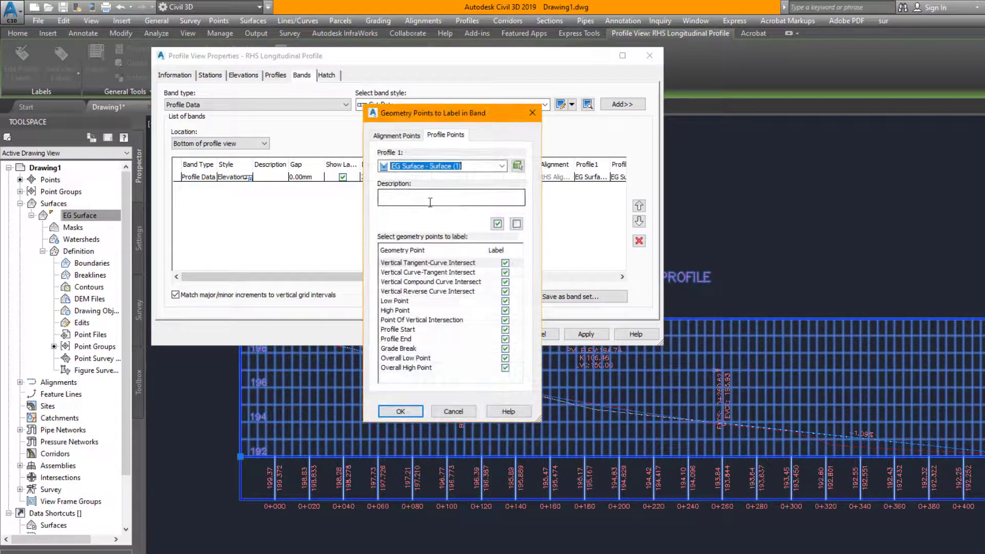
key(Tab)
click(396, 135)
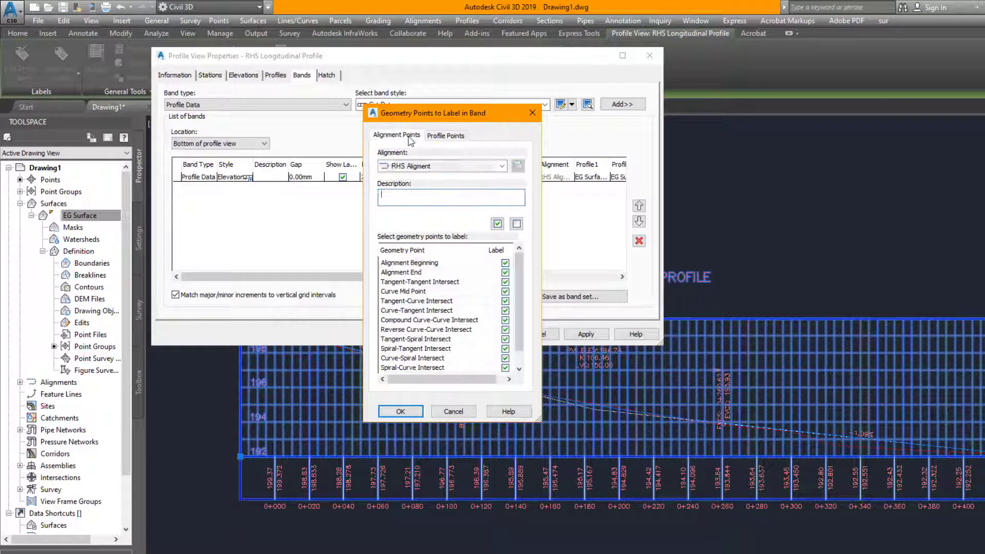
click(446, 135)
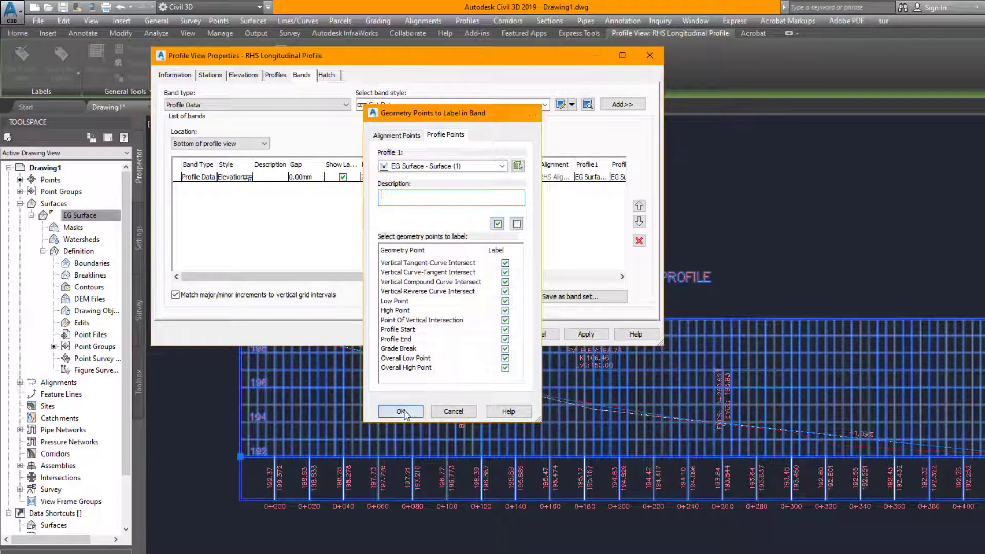
click(402, 410)
- Set Profile2 of the Cut Data band to Proposed Profile
drag(340, 280, 435, 281)
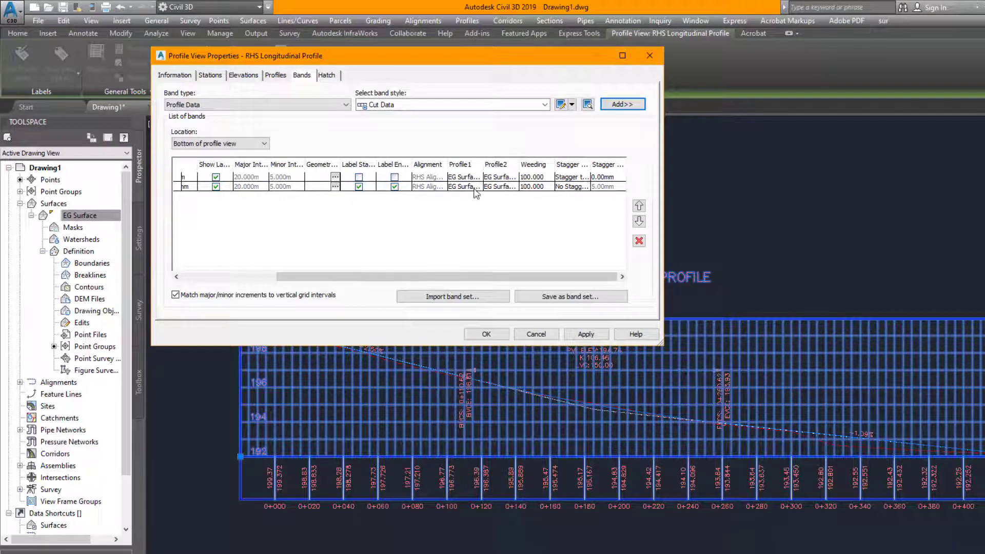
click(475, 187)
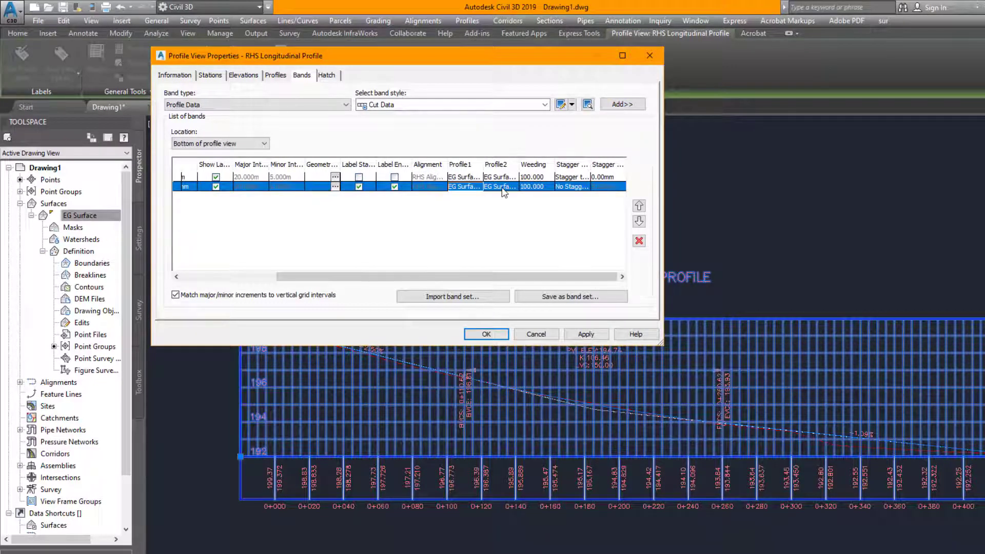
click(502, 188)
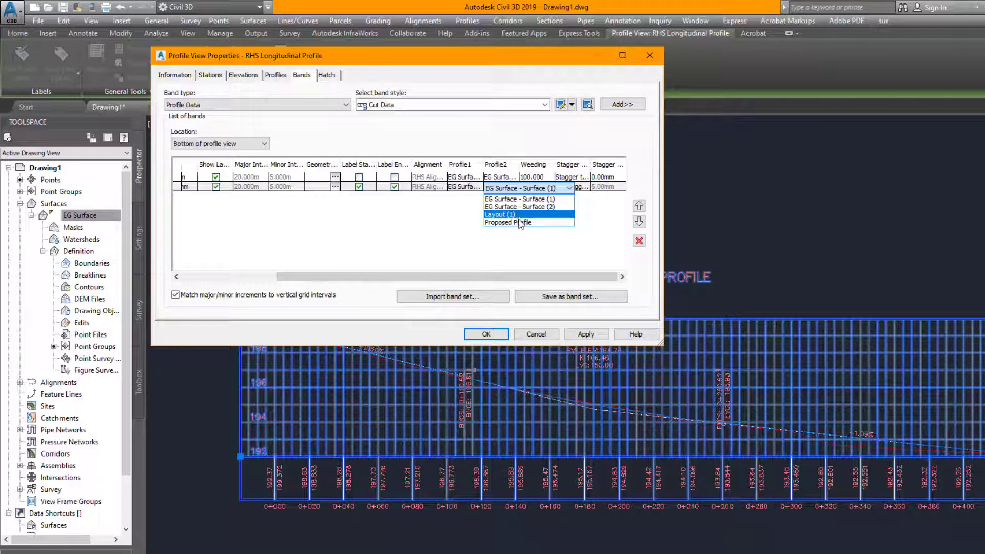
click(520, 222)
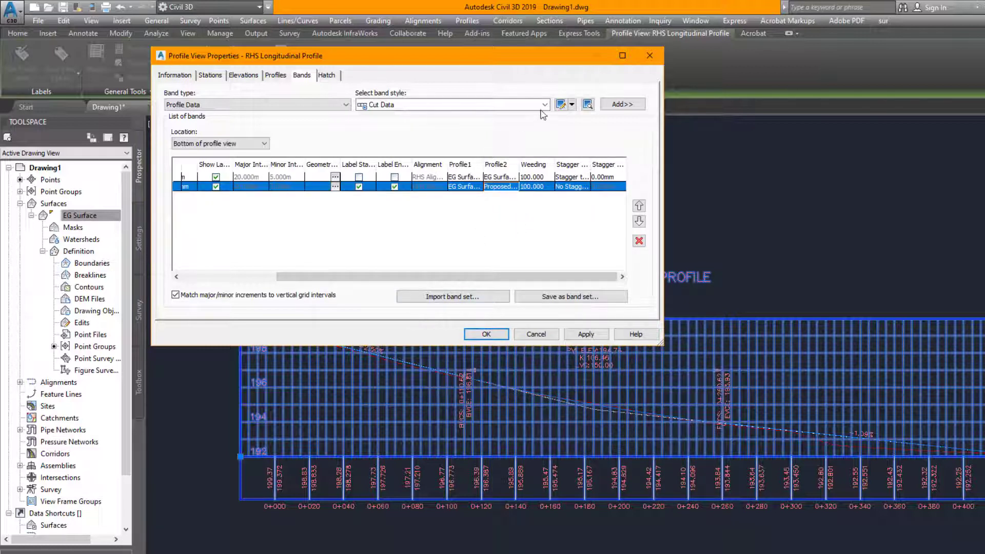
- Add a Fill Data profile data band below the Cut Data band, accepting the default geometry points to label
click(544, 105)
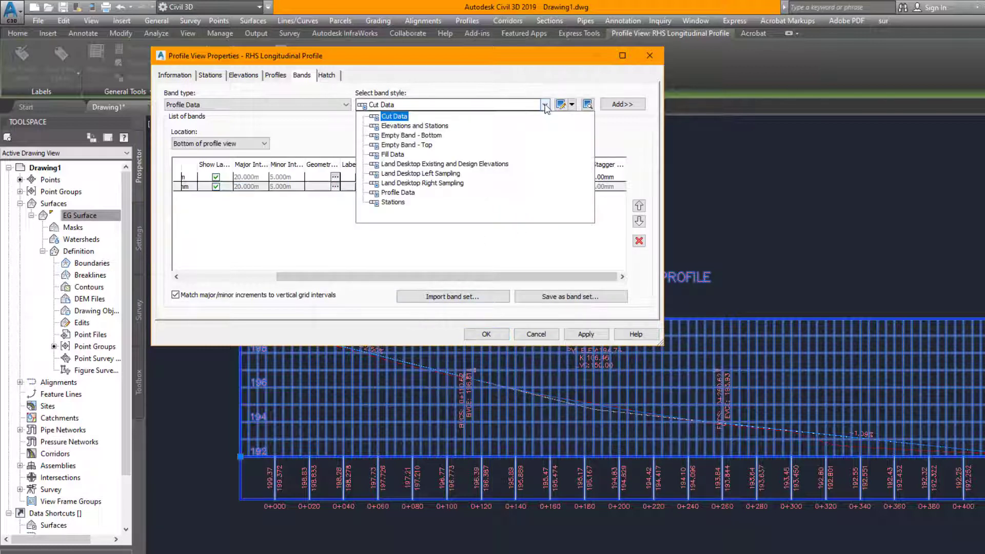
click(389, 154)
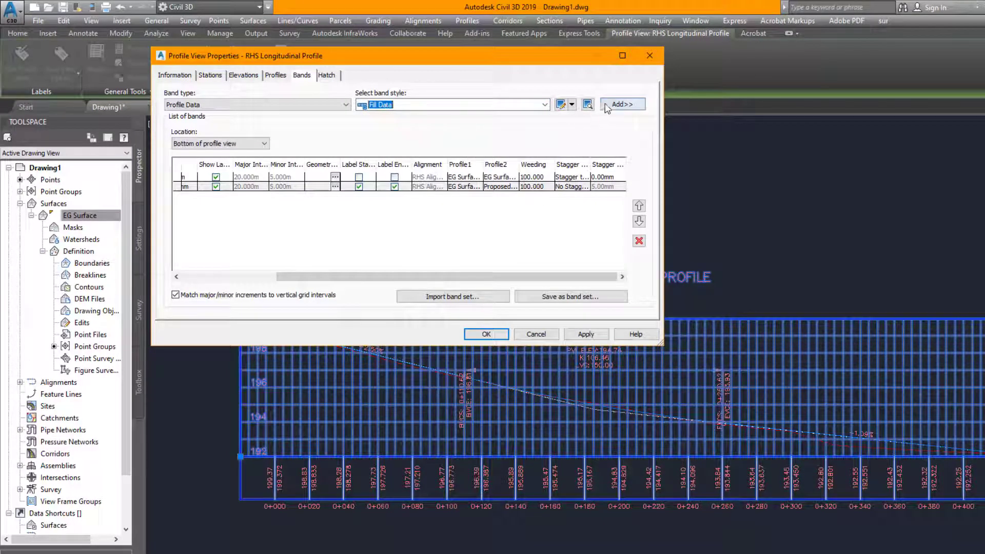
click(606, 106)
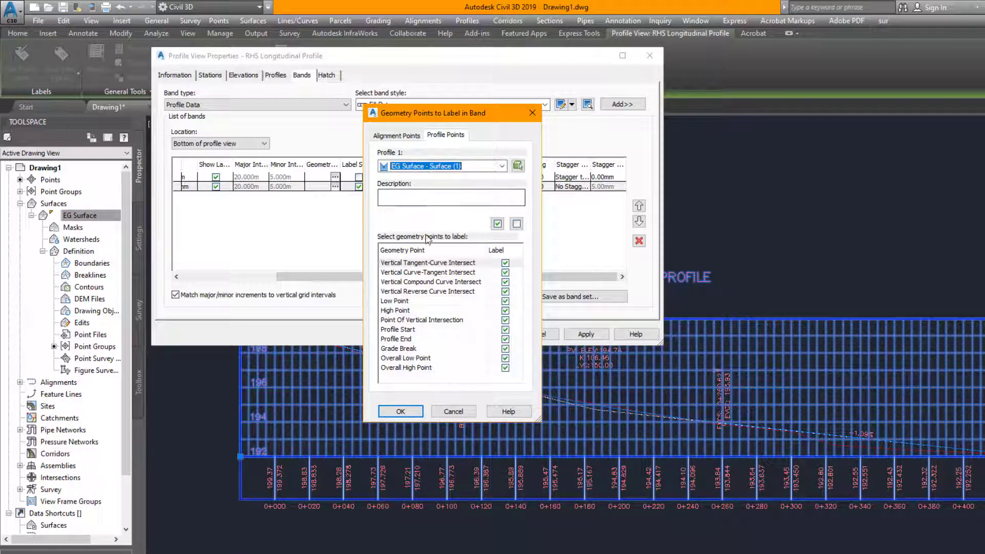
click(401, 411)
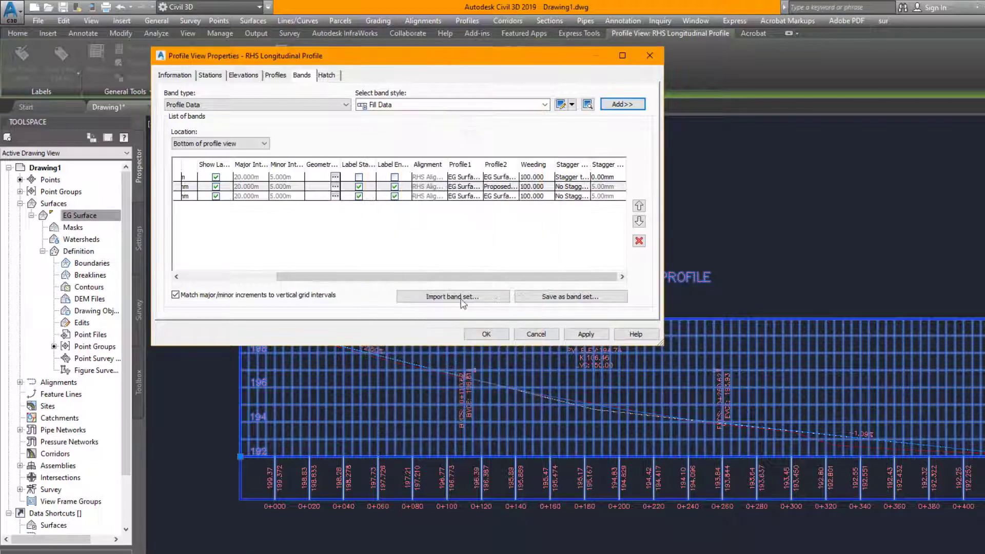
- Set Profile2 of the Fill Data band to Proposed Profile and apply the band settings to the profile view
click(507, 199)
click(508, 201)
click(530, 232)
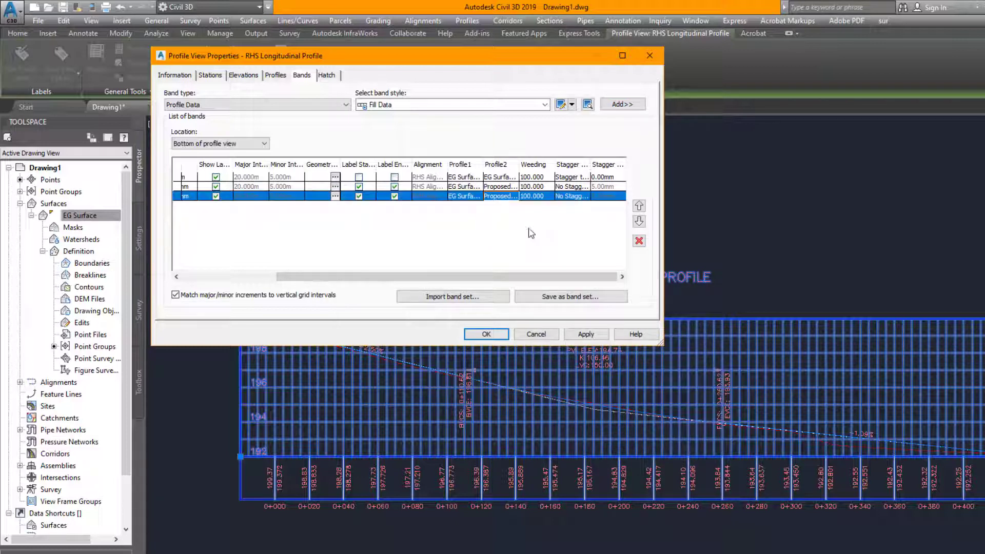
drag(449, 277, 354, 277)
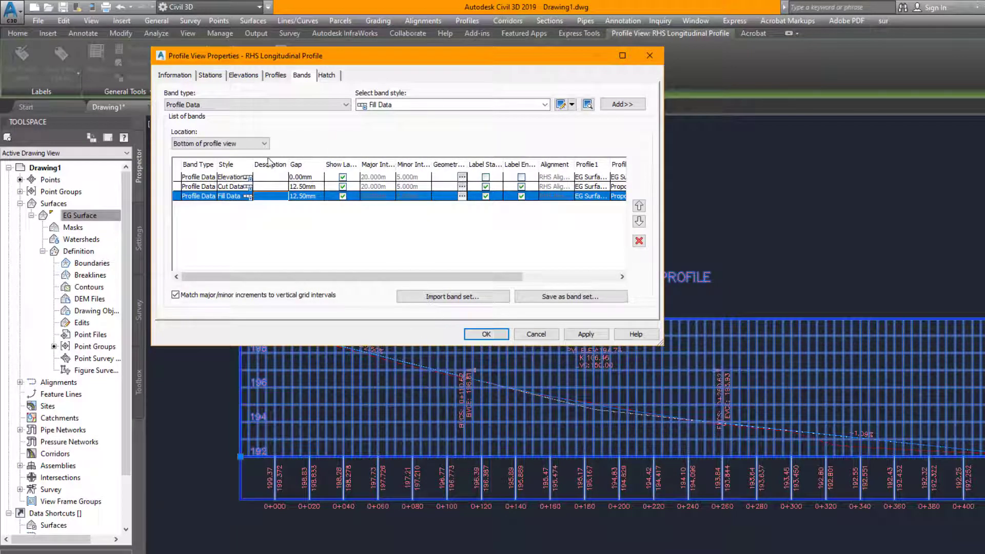
click(486, 334)
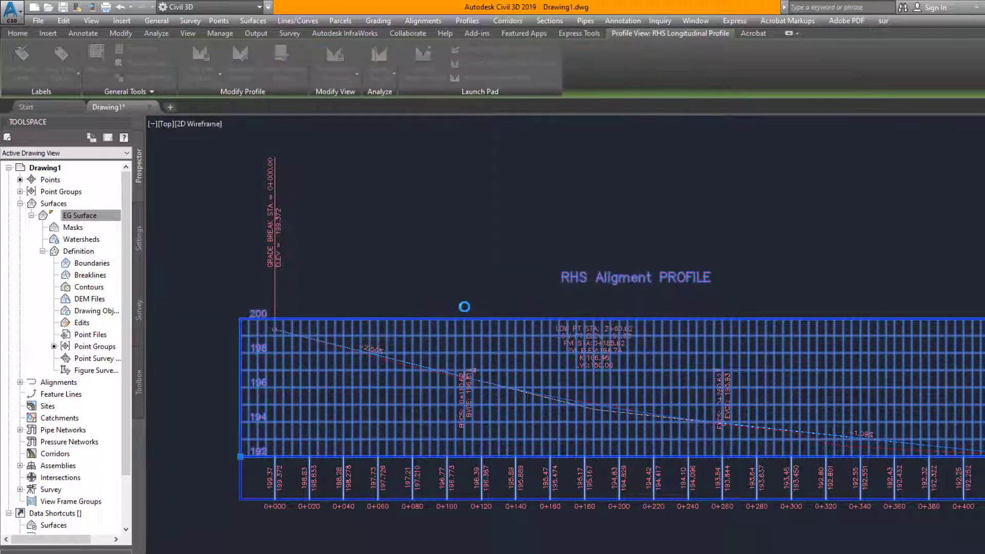
- Deselect the profile view and examine its Cut and Fill bands against the existing ground and proposed profile lines
scroll(456, 297, down, 4)
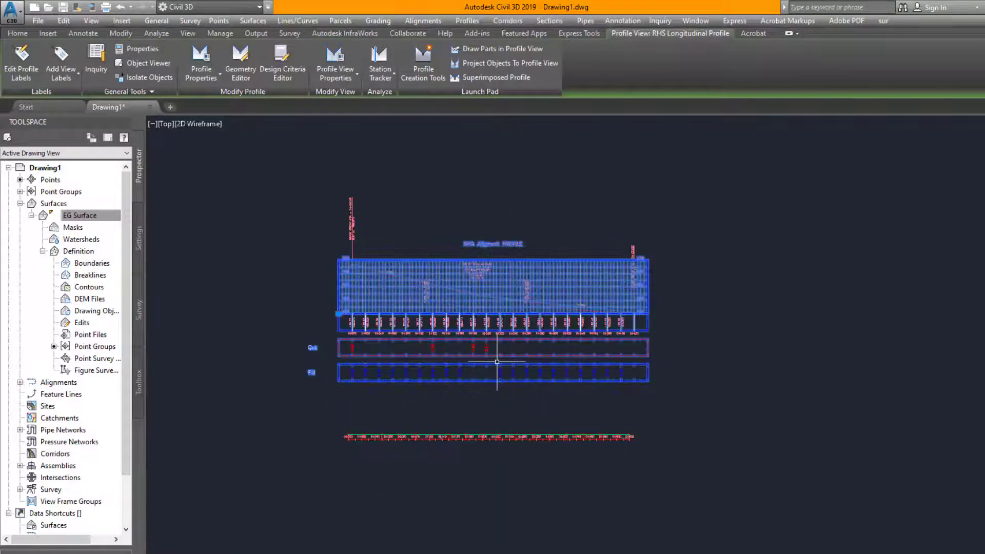
scroll(485, 372, up, 2)
scroll(361, 334, up, 2)
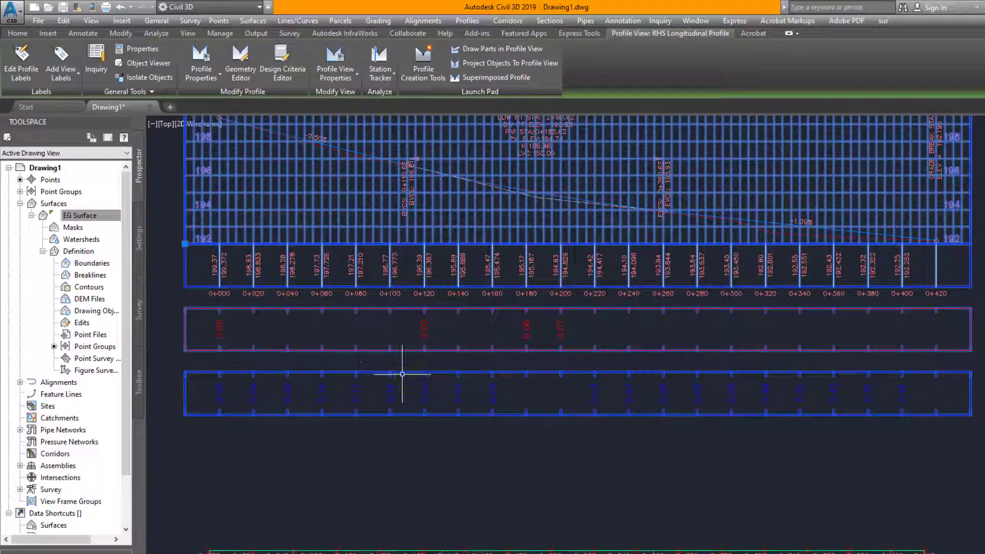
key(Escape)
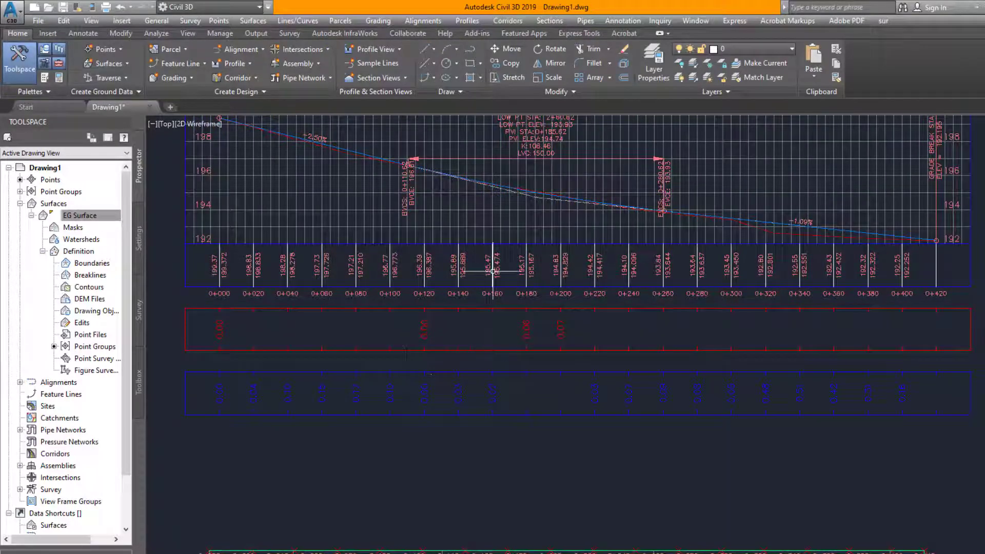
scroll(495, 369, down, 2)
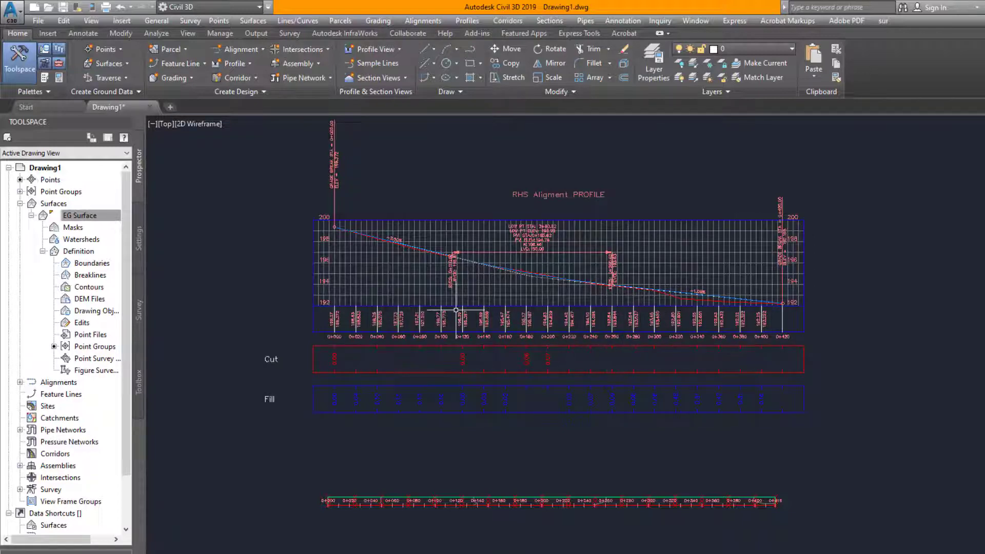
scroll(376, 305, up, 2)
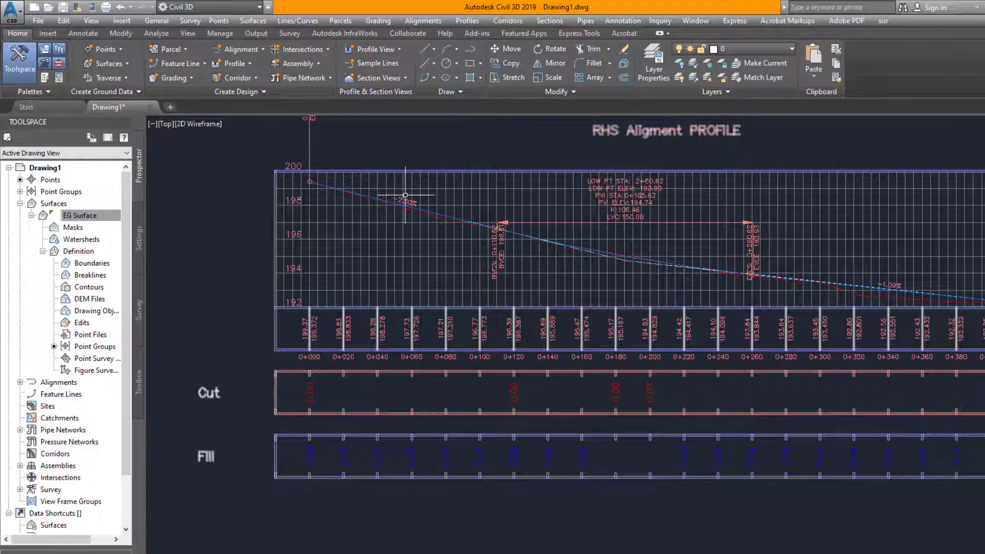
scroll(740, 290, up, 1)
scroll(714, 312, down, 1)
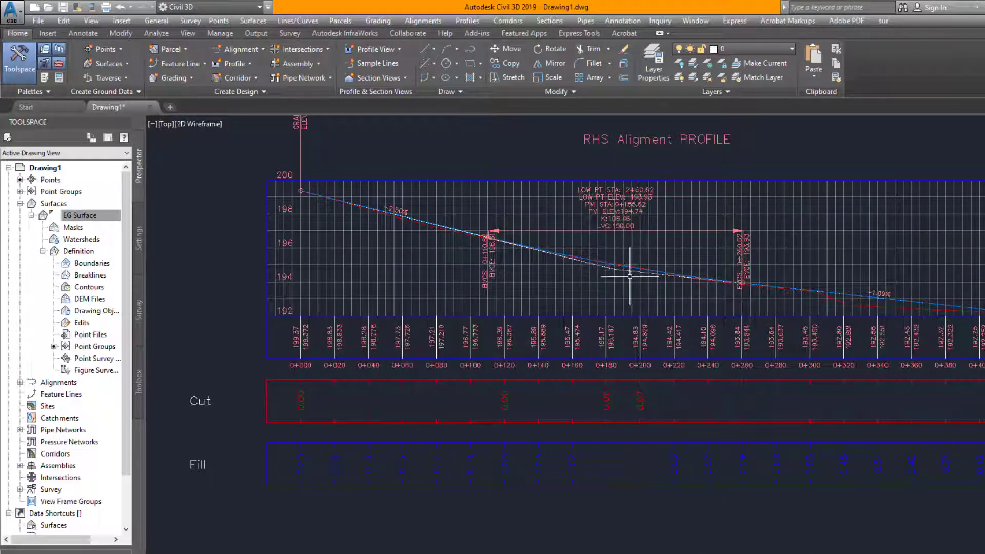
middle_drag(631, 275, 586, 316)
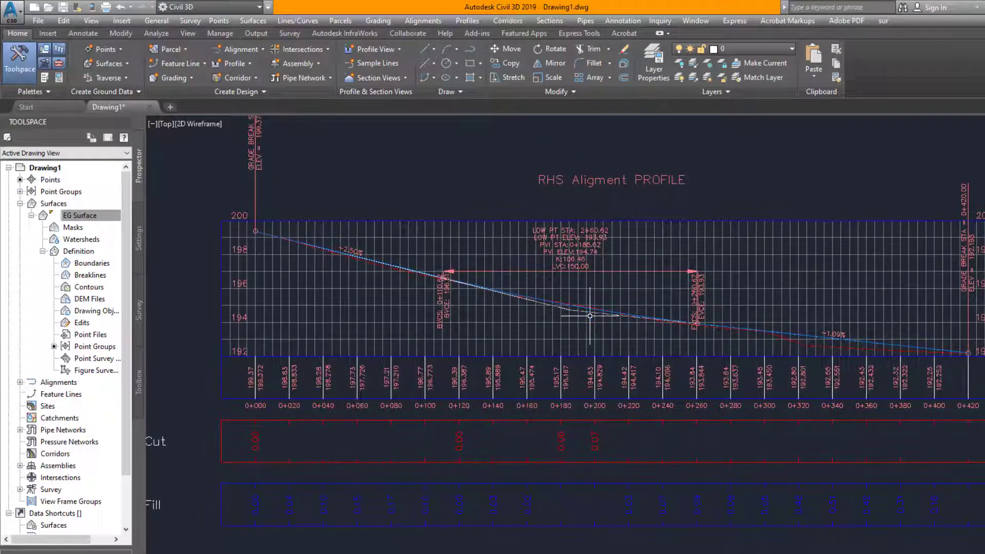